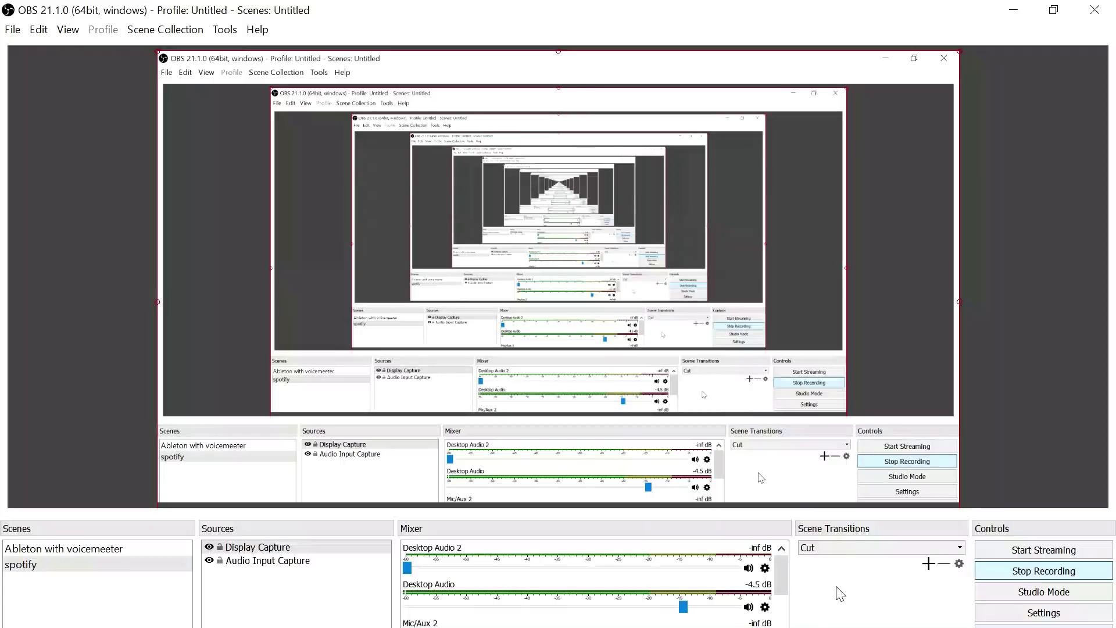
# Step: Switch to Ableton Live and widen the browser so the full sample names are readable
pyautogui.hotkey('alt', 'Tab')
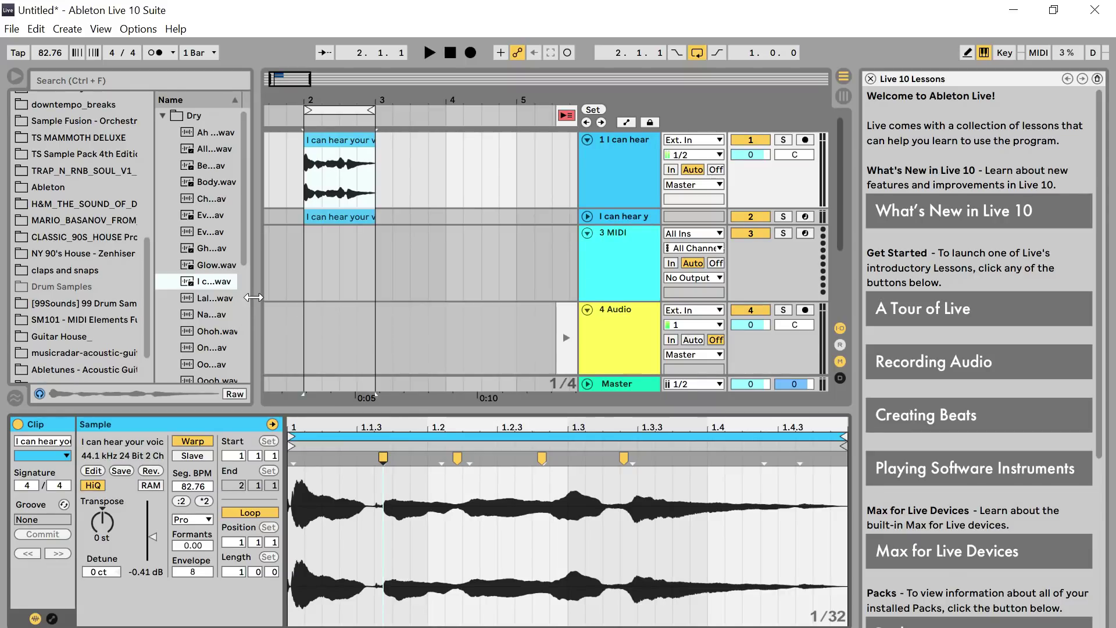
pyautogui.moveTo(256, 311); pyautogui.dragTo(396, 326)
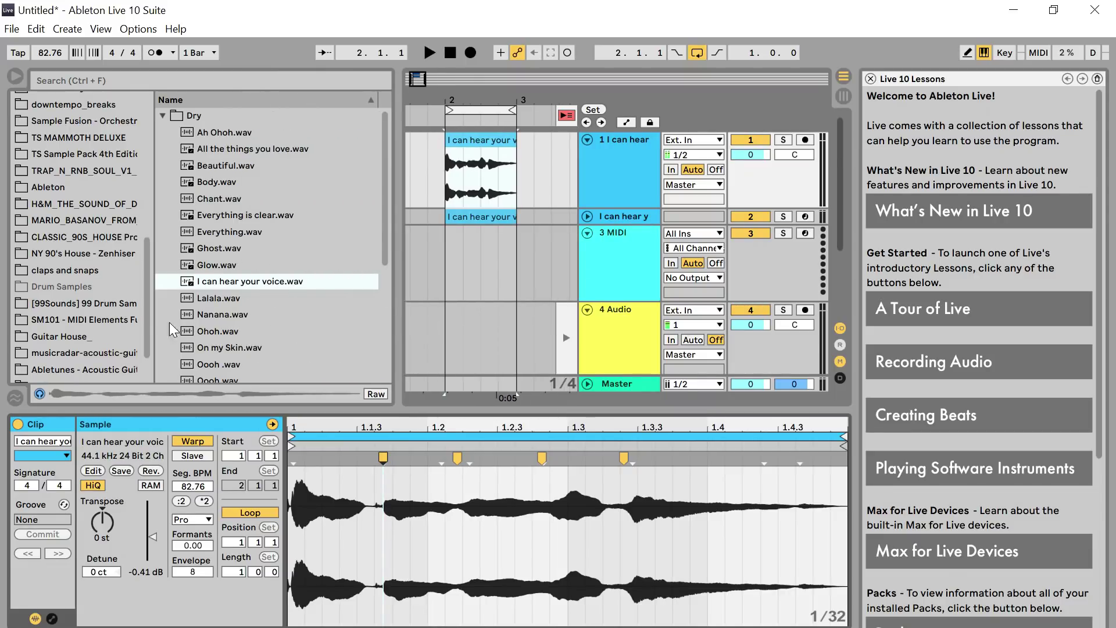
pyautogui.moveTo(144, 324); pyautogui.dragTo(147, 356)
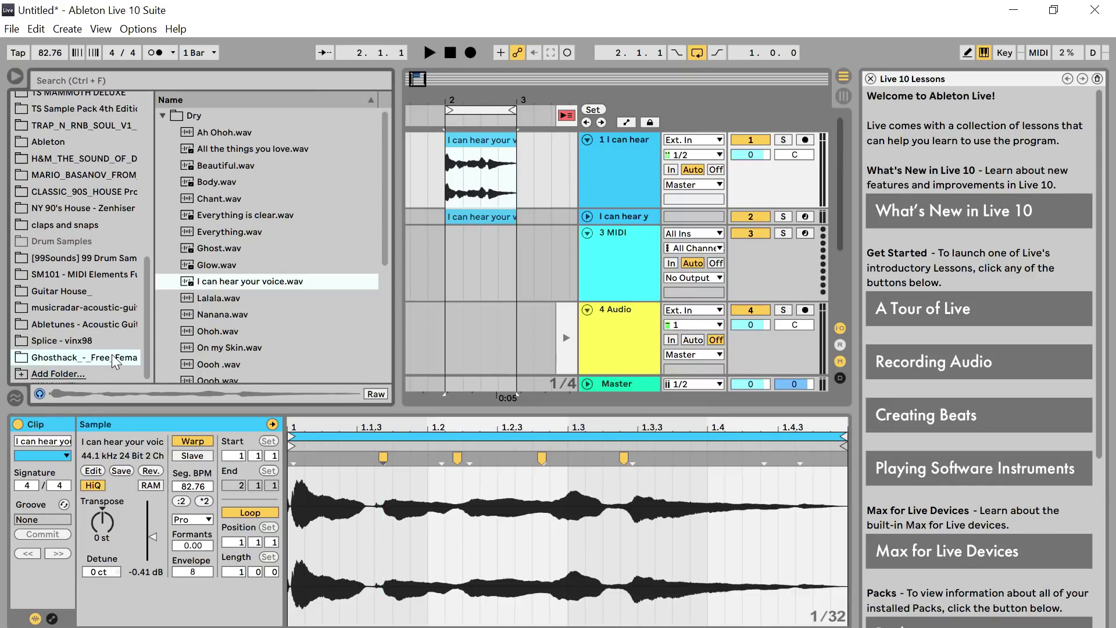
pyautogui.moveTo(398, 235)
pyautogui.mouseDown()
pyautogui.moveTo(384, 227)
pyautogui.moveTo(401, 213)
pyautogui.mouseUp()
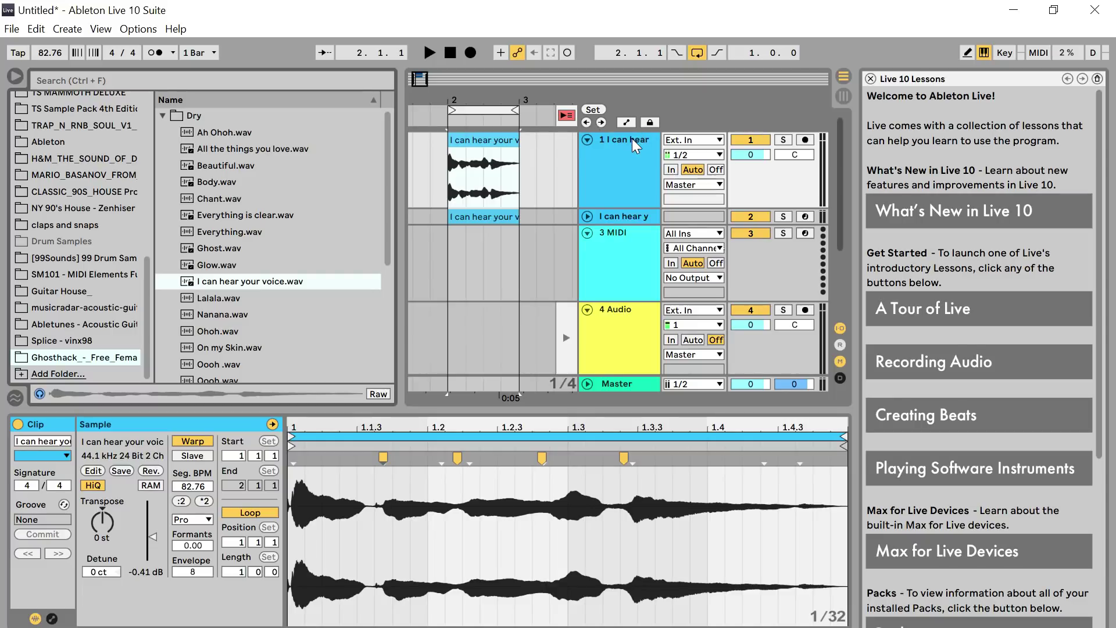
# Step: Delete both "I can hear your voice" tracks and the empty MIDI track below them
pyautogui.press('Delete')
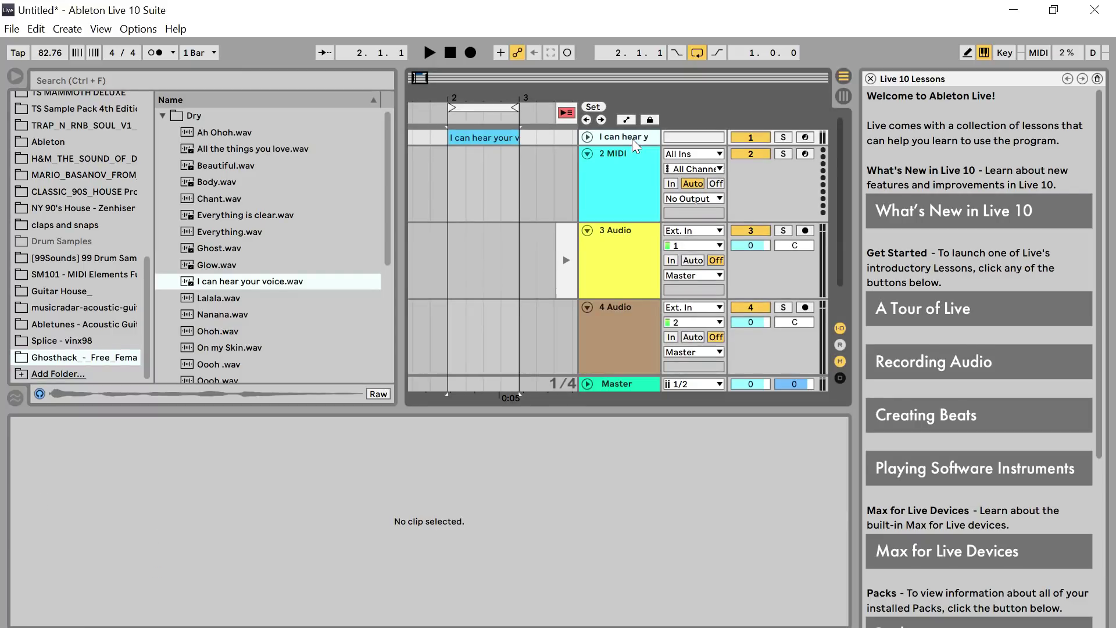
pyautogui.press('Delete')
pyautogui.press('Delete')
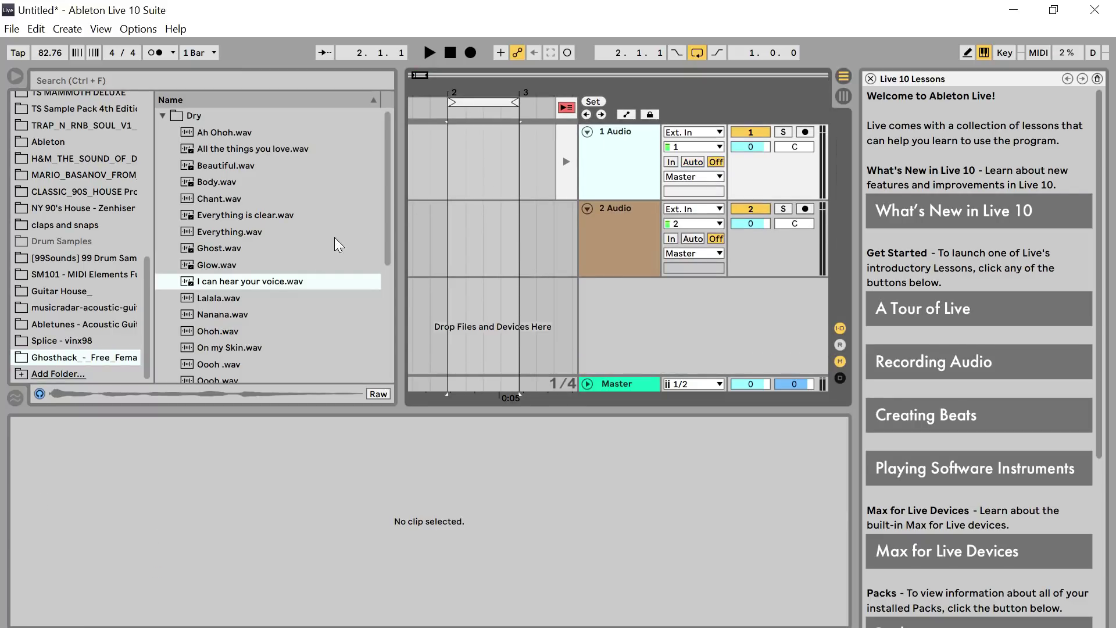
# Step: Preview "I can hear your voice.wav", place it on a new audio track at bar 3, and loop the clip's range
pyautogui.click(221, 293)
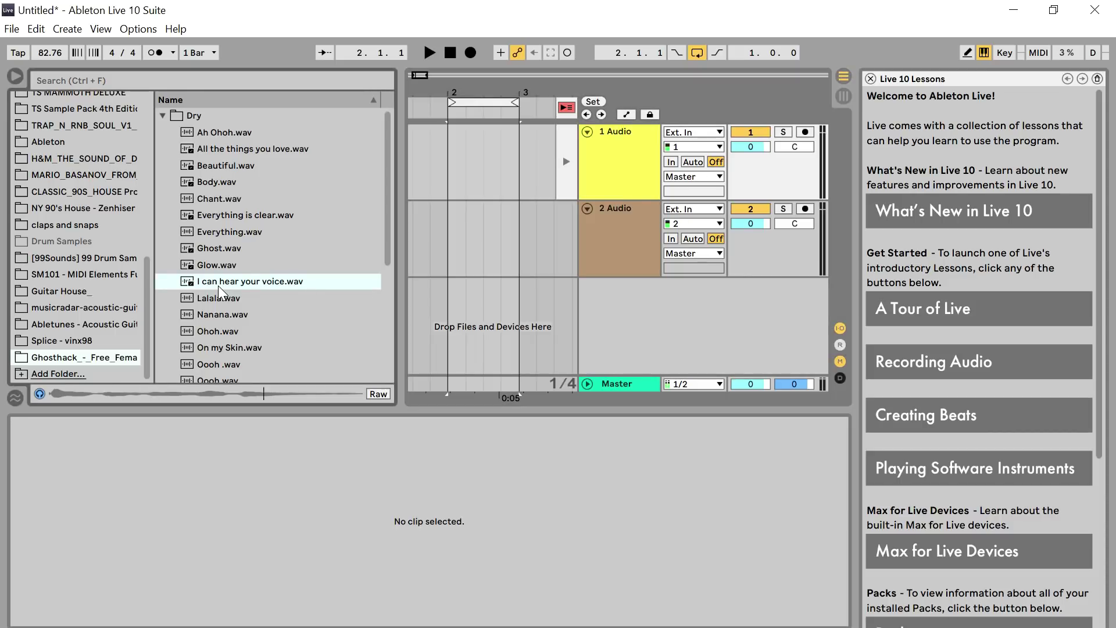
pyautogui.rightClick(221, 292)
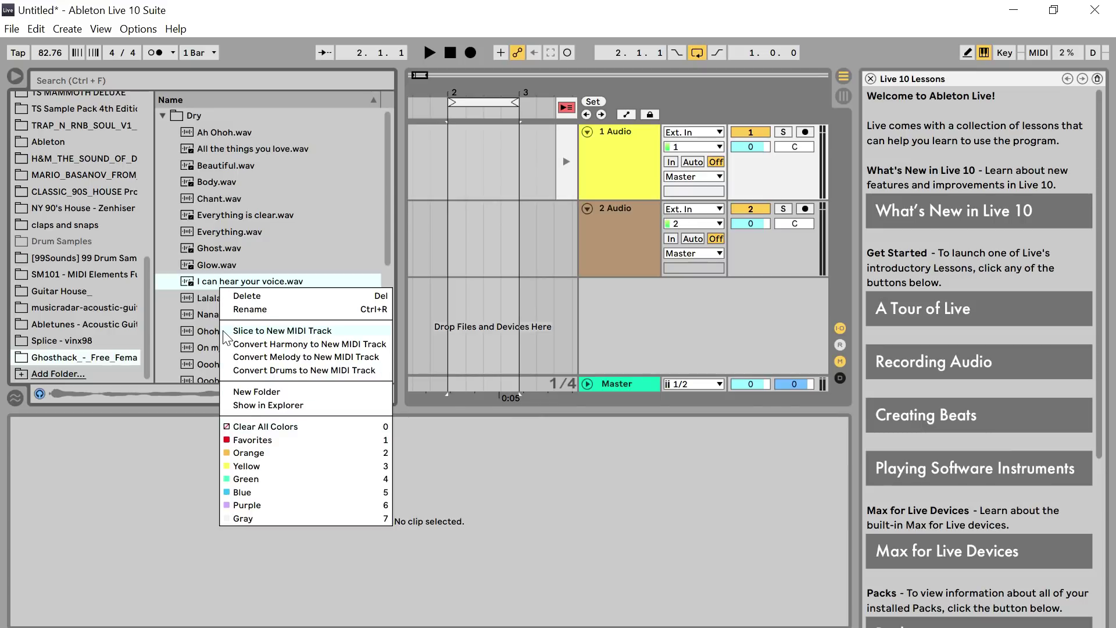
pyautogui.click(206, 288)
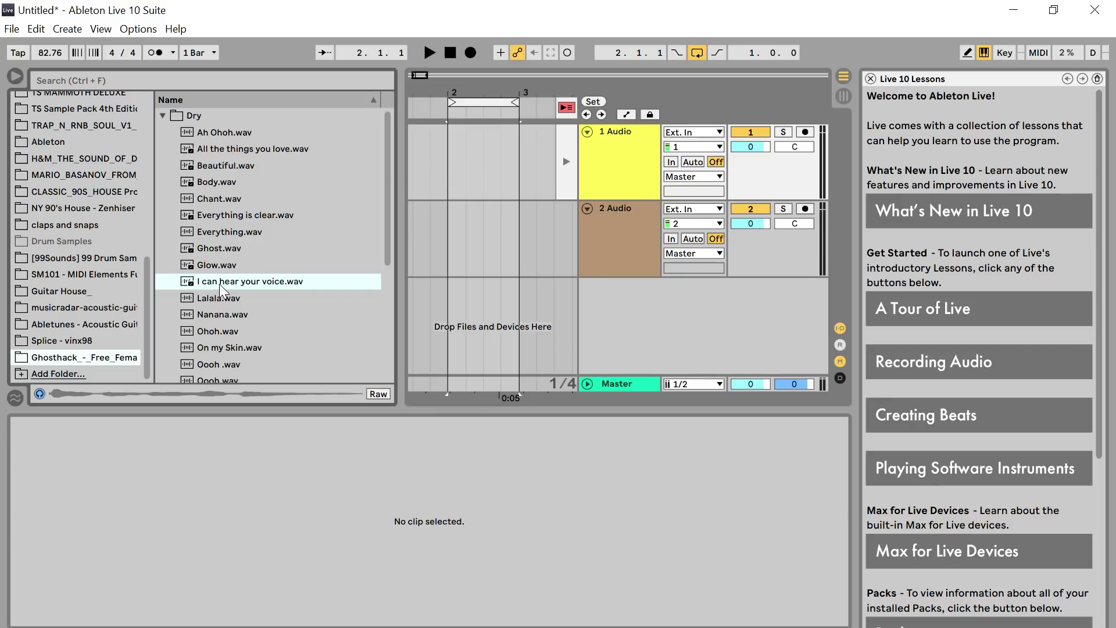
pyautogui.moveTo(213, 288); pyautogui.dragTo(455, 298)
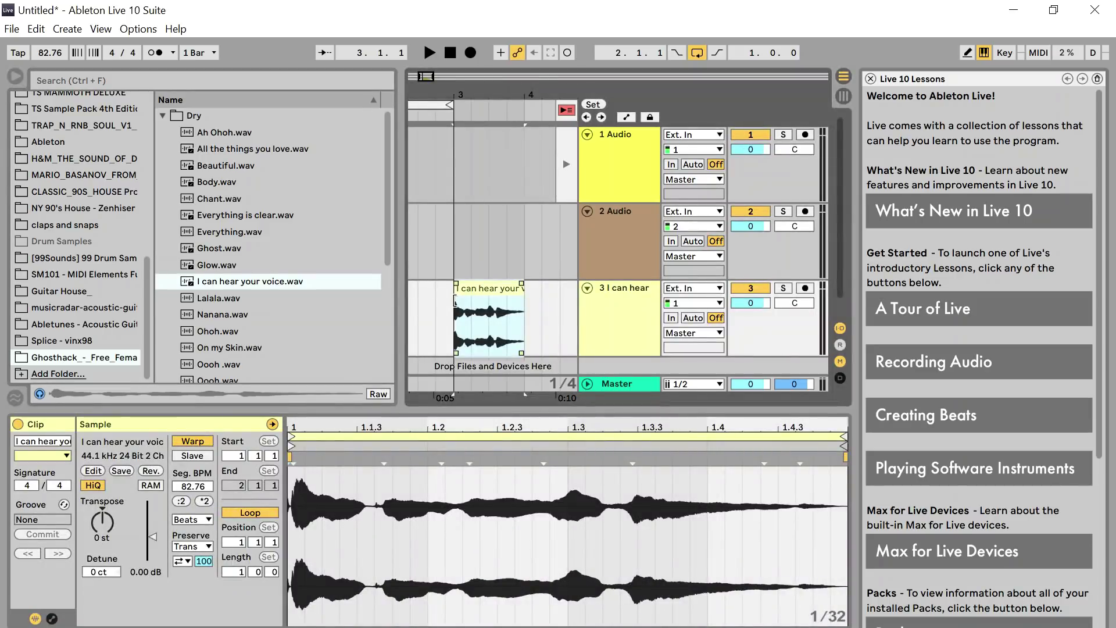
pyautogui.hotkey('ctrl', 'l')
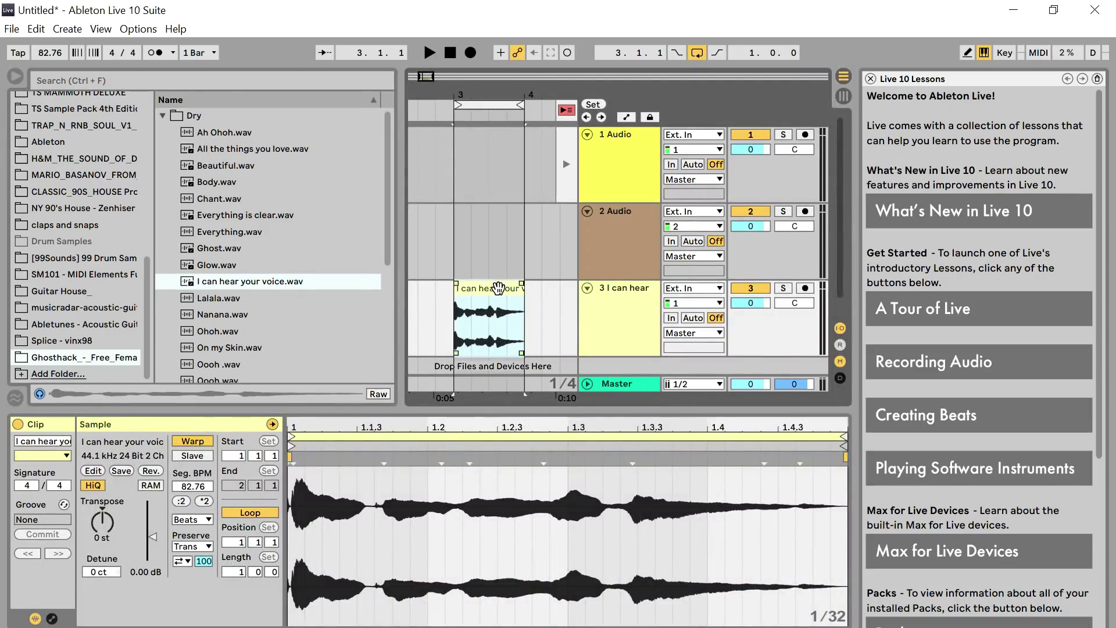
# Step: Delete the two empty audio tracks above the vocal track
pyautogui.click(619, 147)
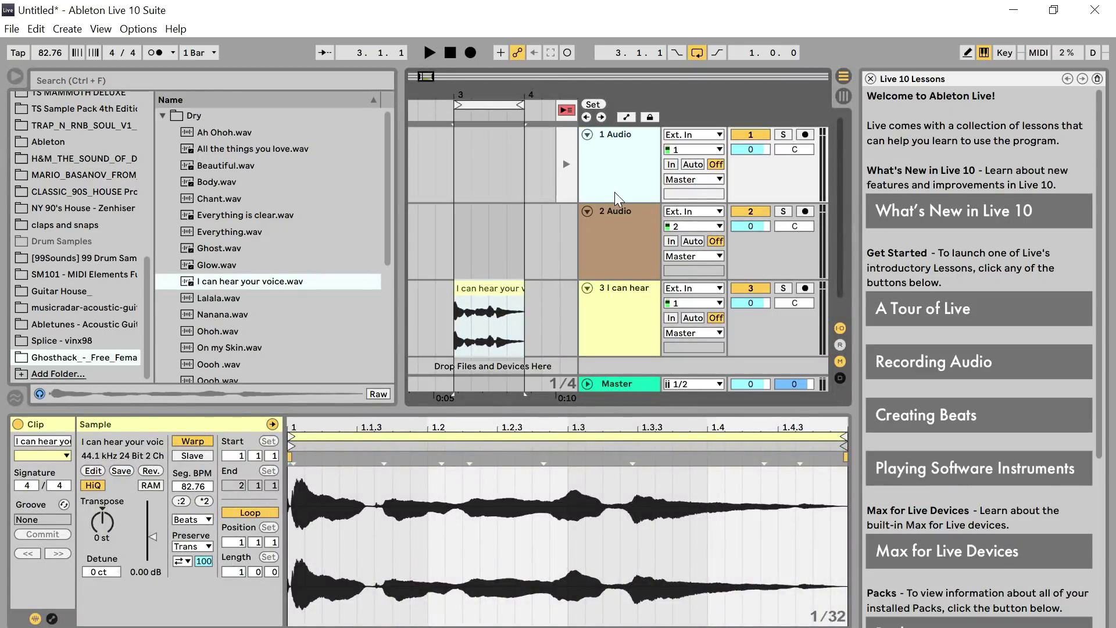
pyautogui.keyDown('shift'); pyautogui.click(615, 239); pyautogui.keyUp('shift')
pyautogui.press('Delete')
# Step: Set the vocal clip's warp mode to Complex
pyautogui.click(499, 130)
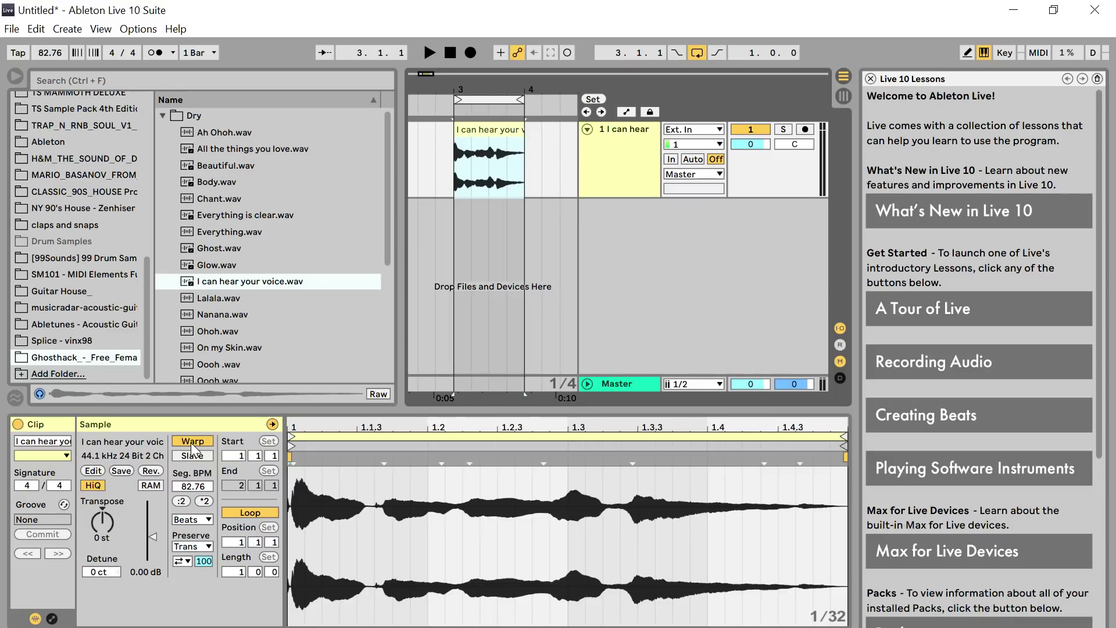
pyautogui.click(188, 523)
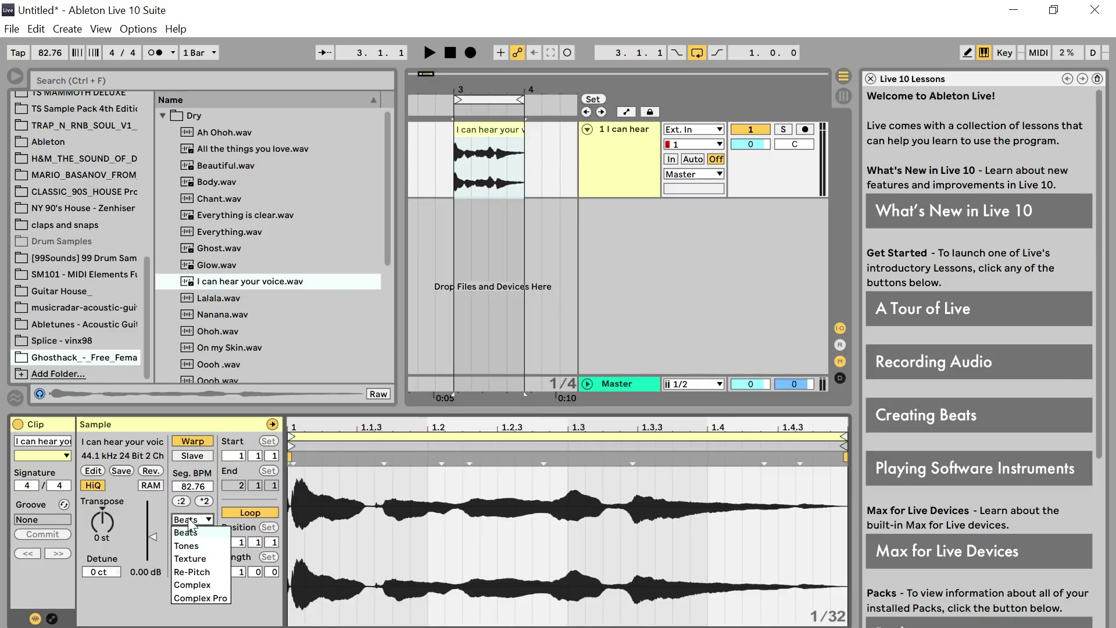
pyautogui.click(200, 582)
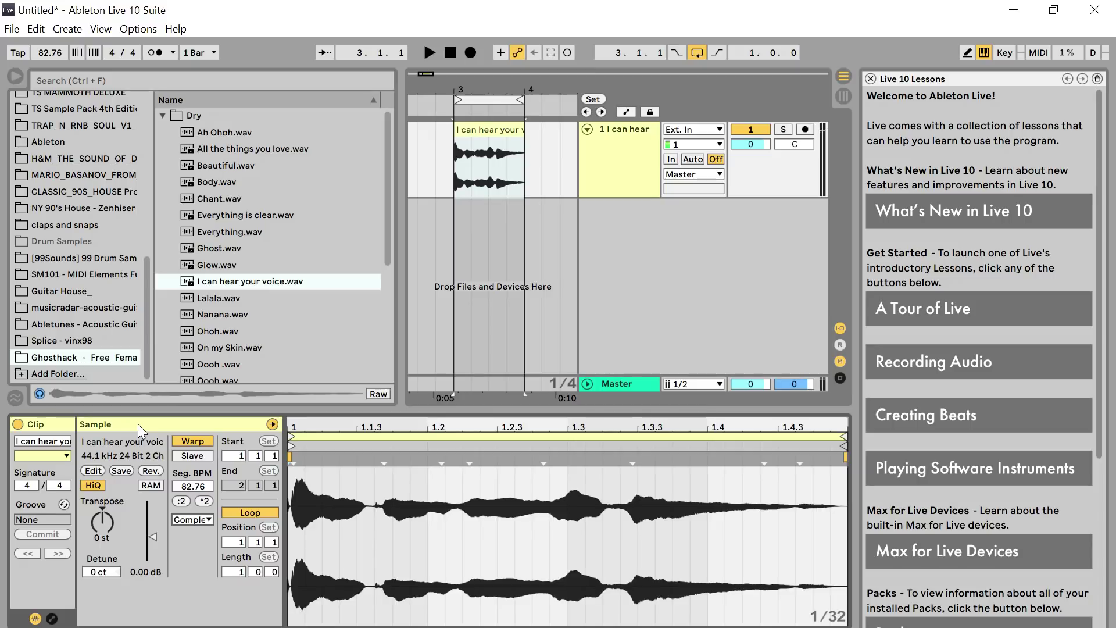
# Step: Add four warp markers at the syllable starts in the vocal waveform and remove the markers at the clip's start and end
pyautogui.doubleClick(374, 484)
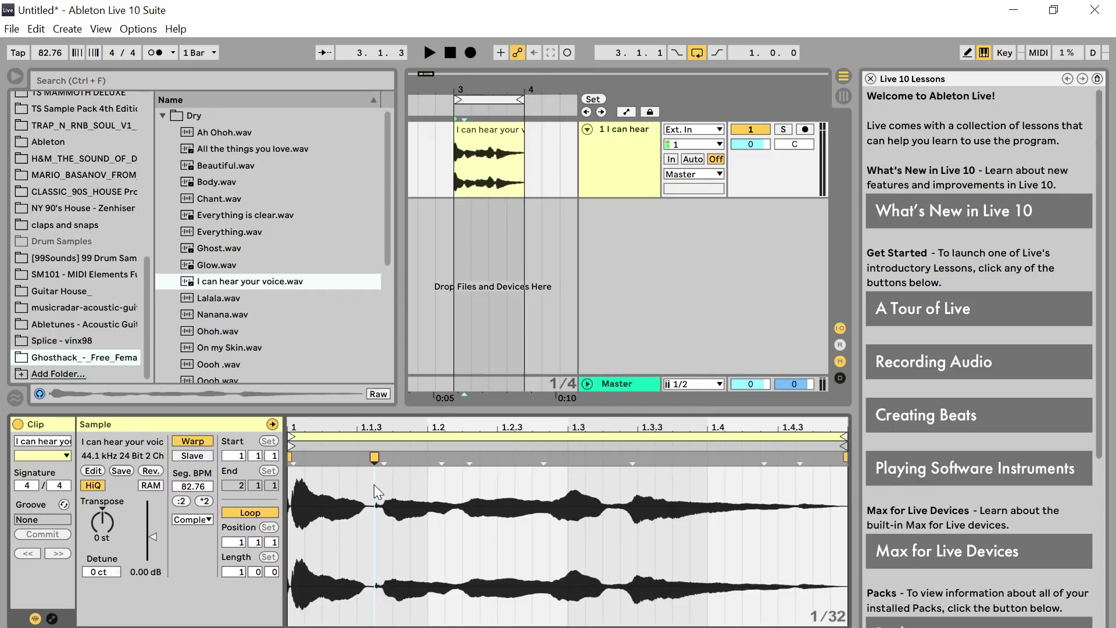
pyautogui.click(288, 457)
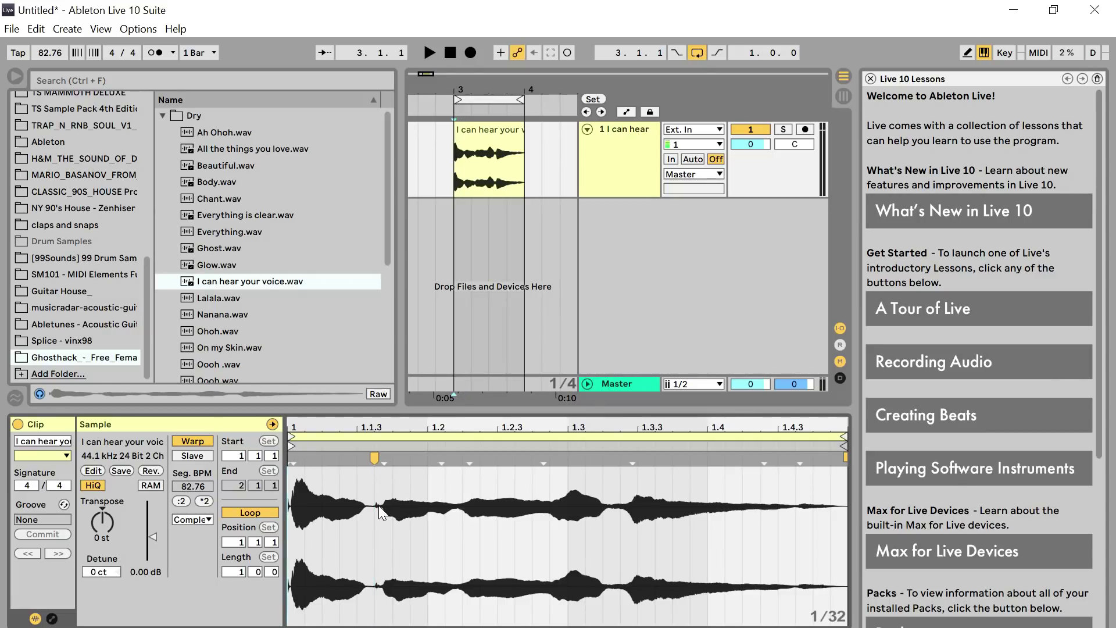
pyautogui.doubleClick(455, 492)
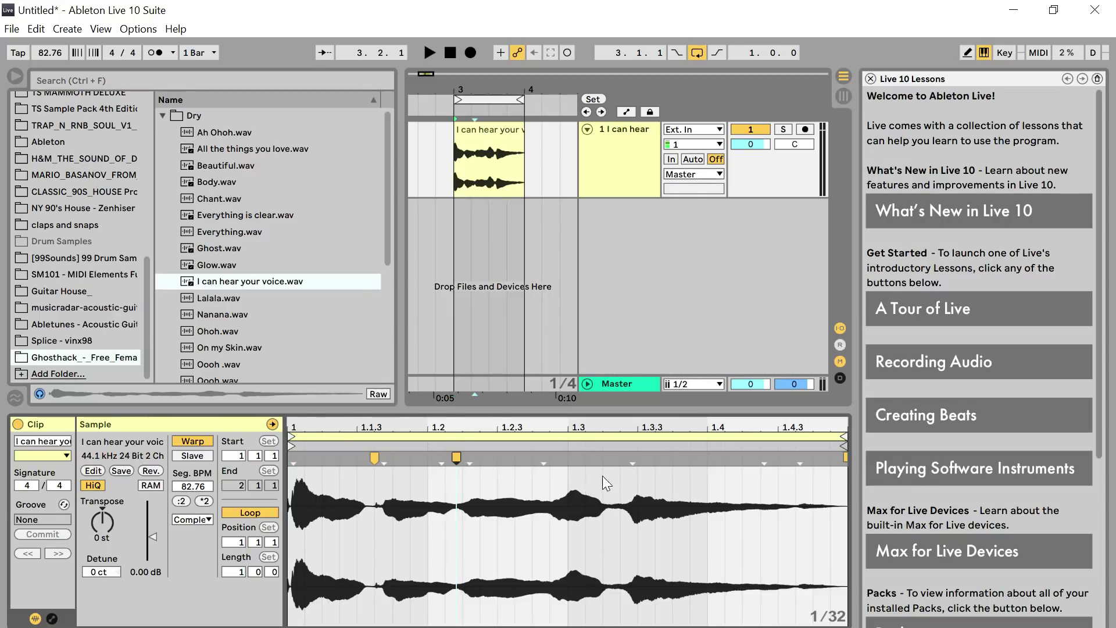
pyautogui.doubleClick(544, 494)
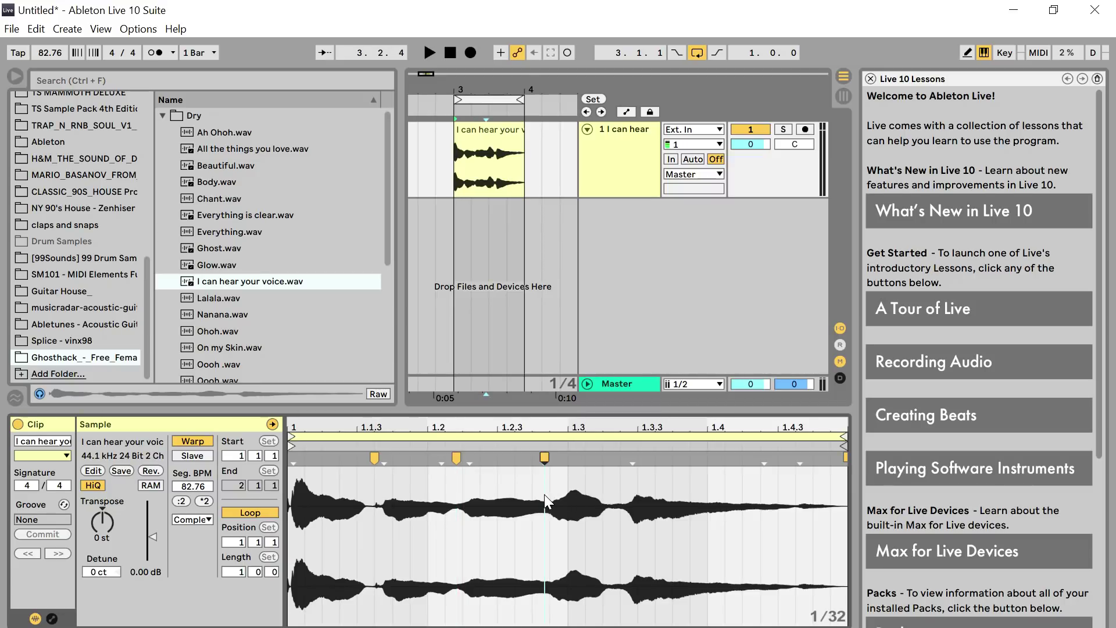
pyautogui.doubleClick(637, 483)
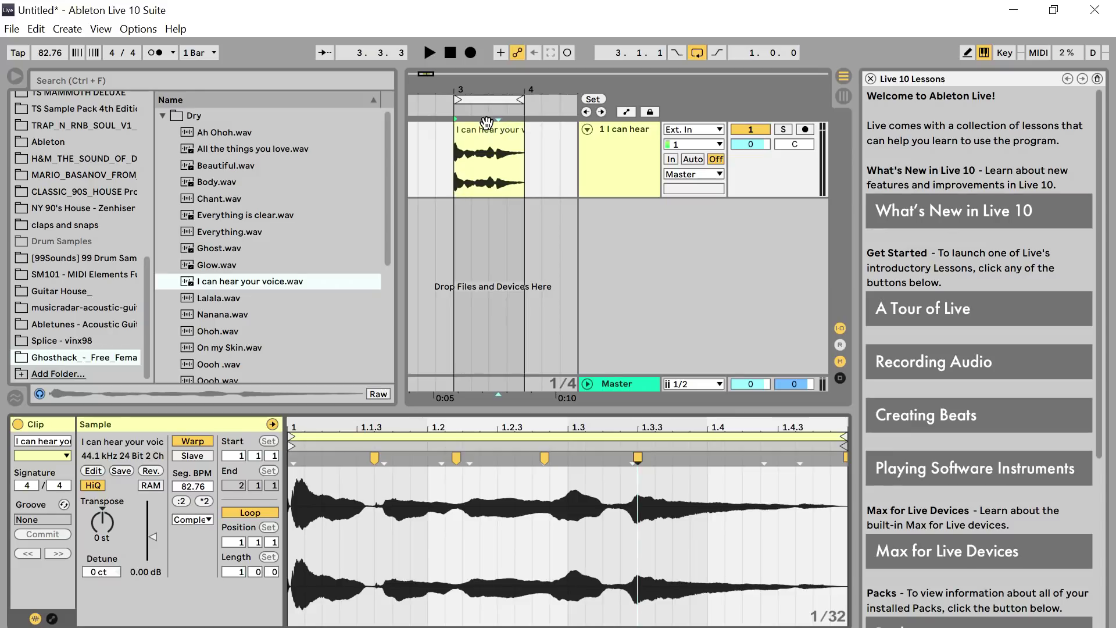
pyautogui.click(846, 458)
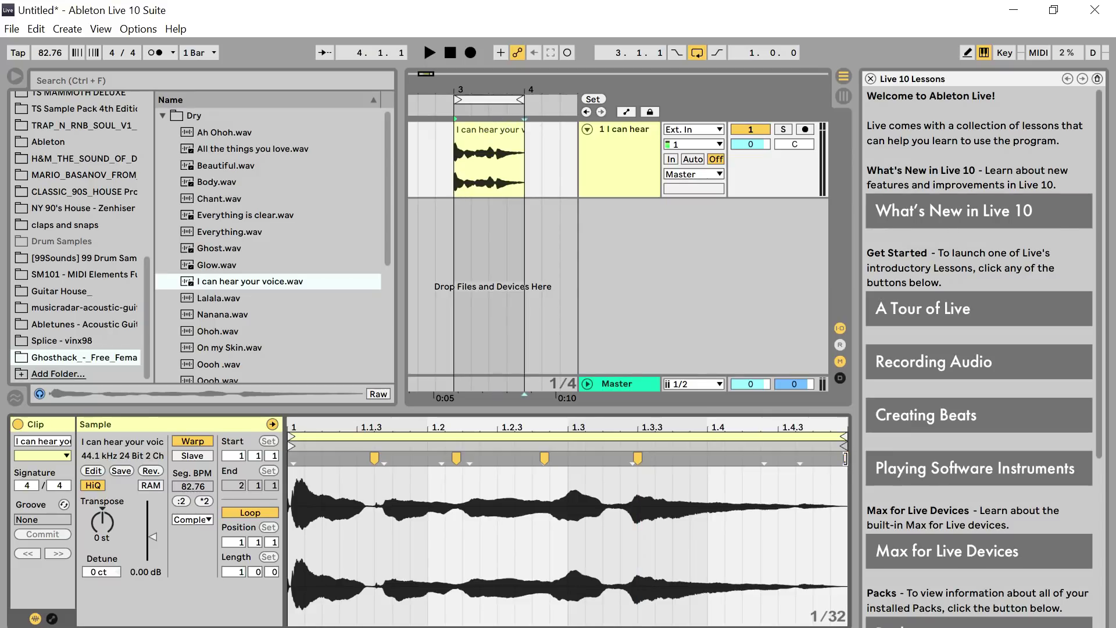
# Step: Slice the vocal clip to a new MIDI track with one slice per Warp Marker and the Built-in slicing preset
pyautogui.click(481, 129)
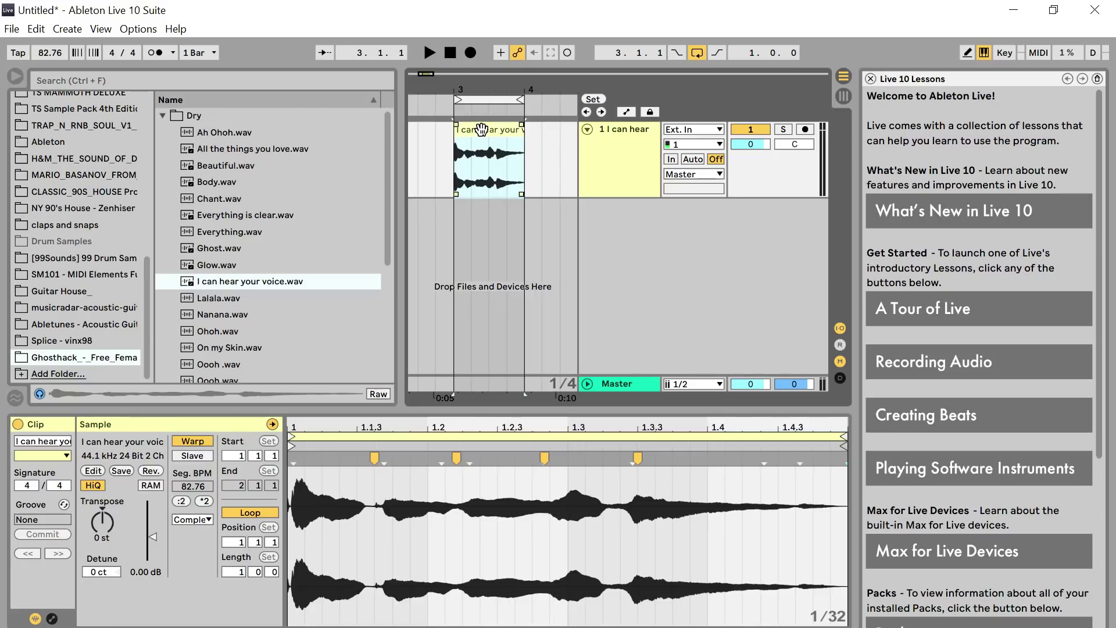
pyautogui.rightClick(481, 129)
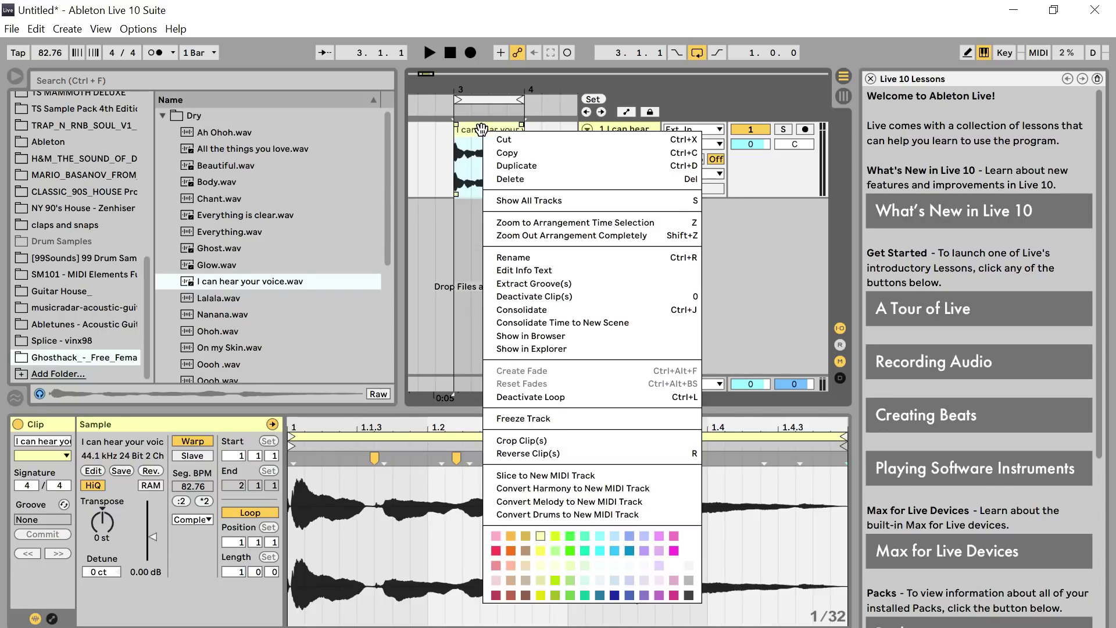
pyautogui.click(557, 475)
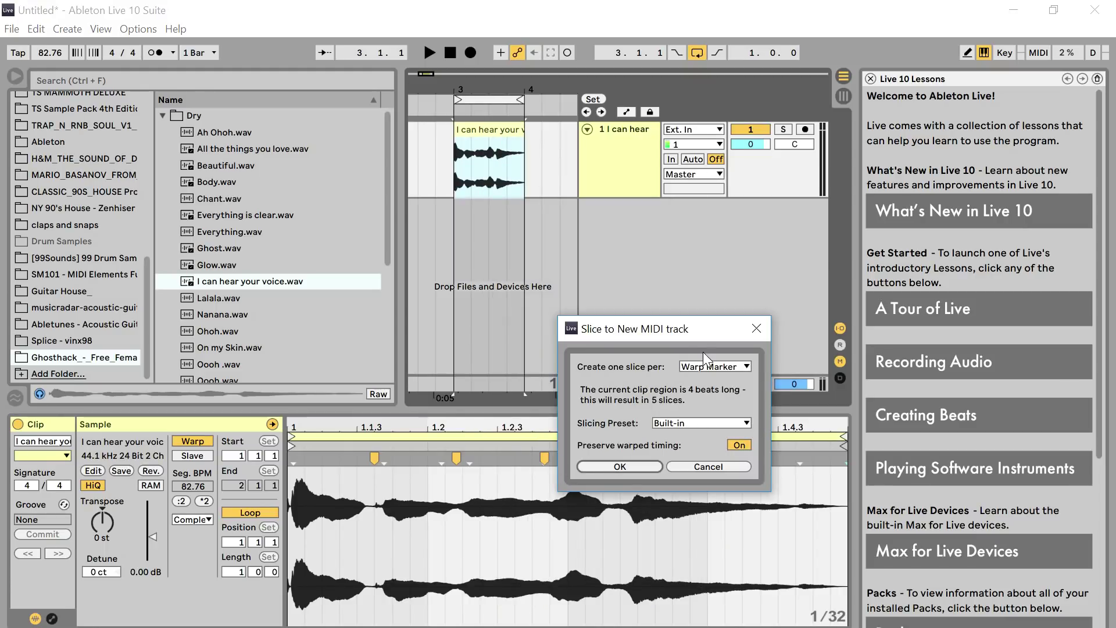
pyautogui.click(706, 367)
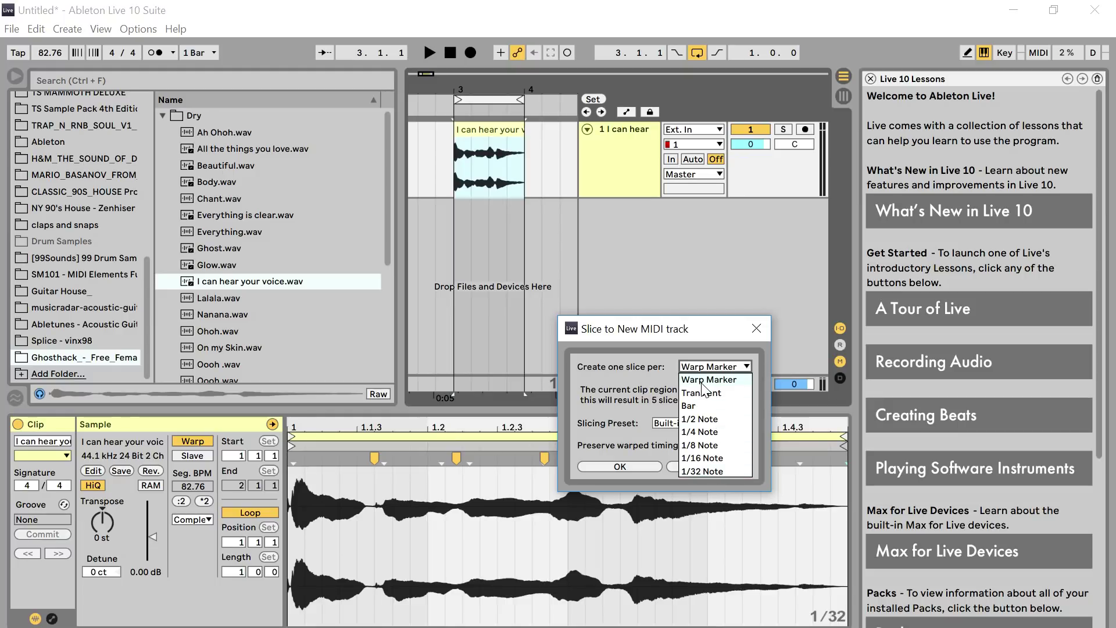
pyautogui.click(714, 470)
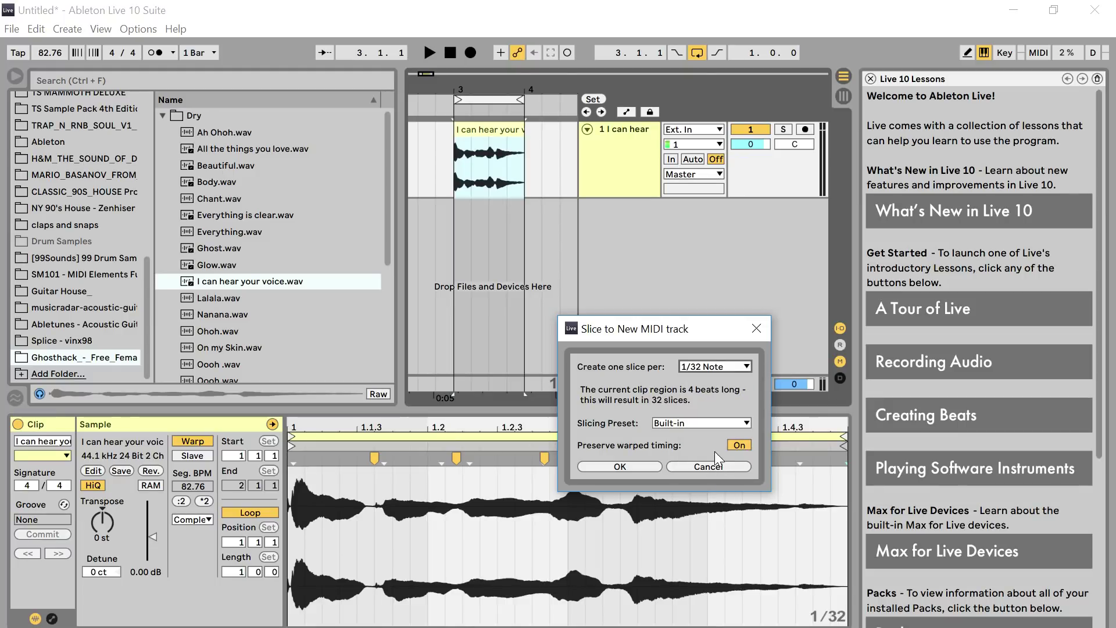
pyautogui.click(695, 372)
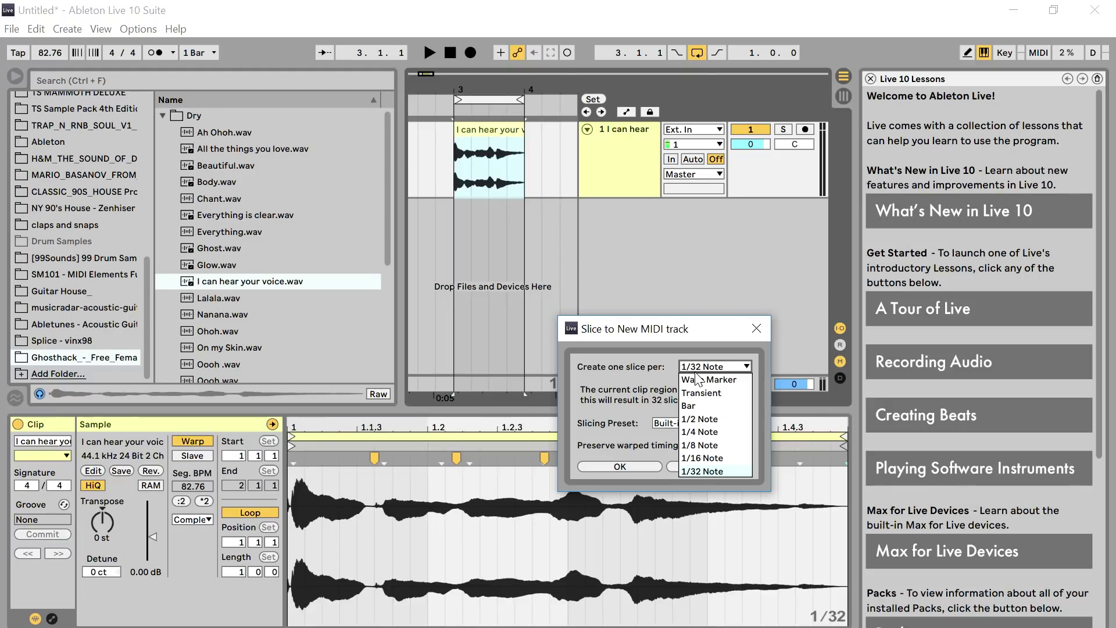
pyautogui.click(697, 370)
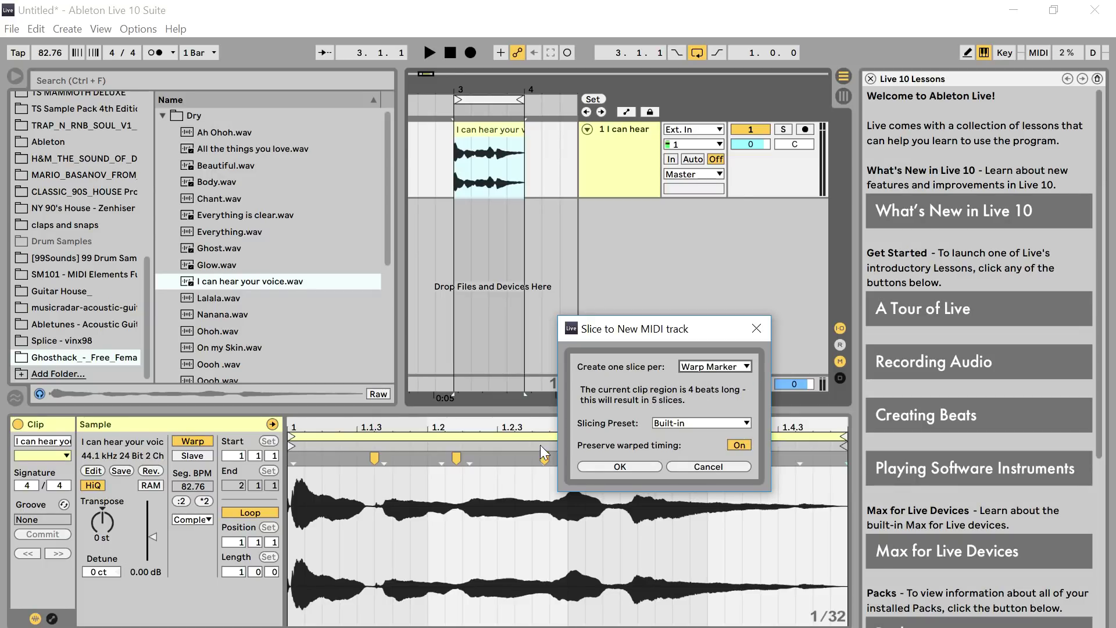
pyautogui.click(689, 422)
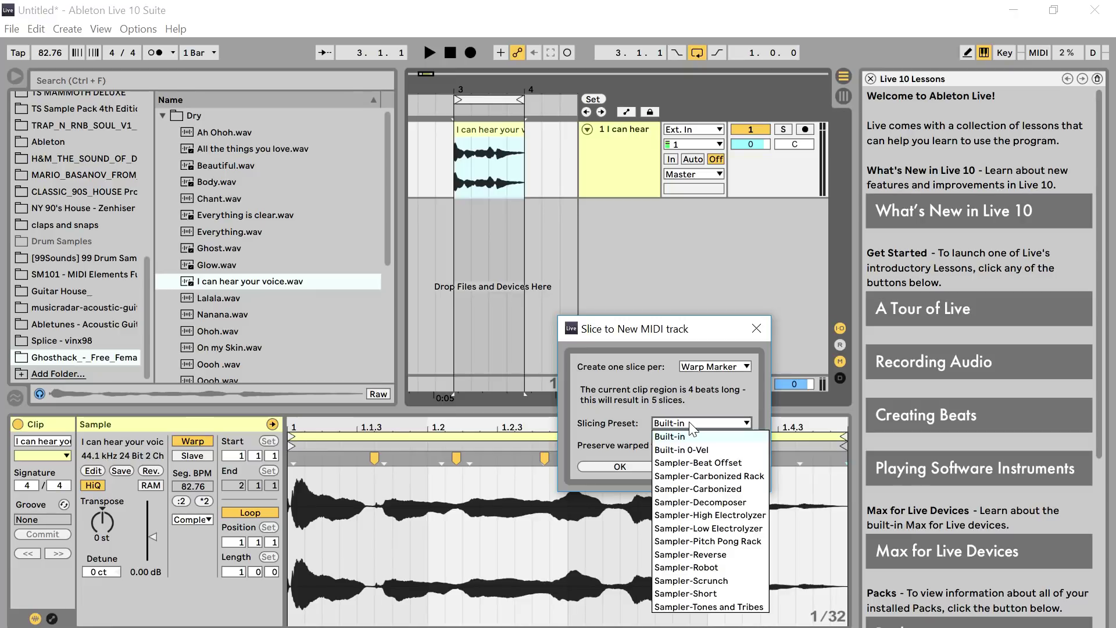
pyautogui.click(690, 423)
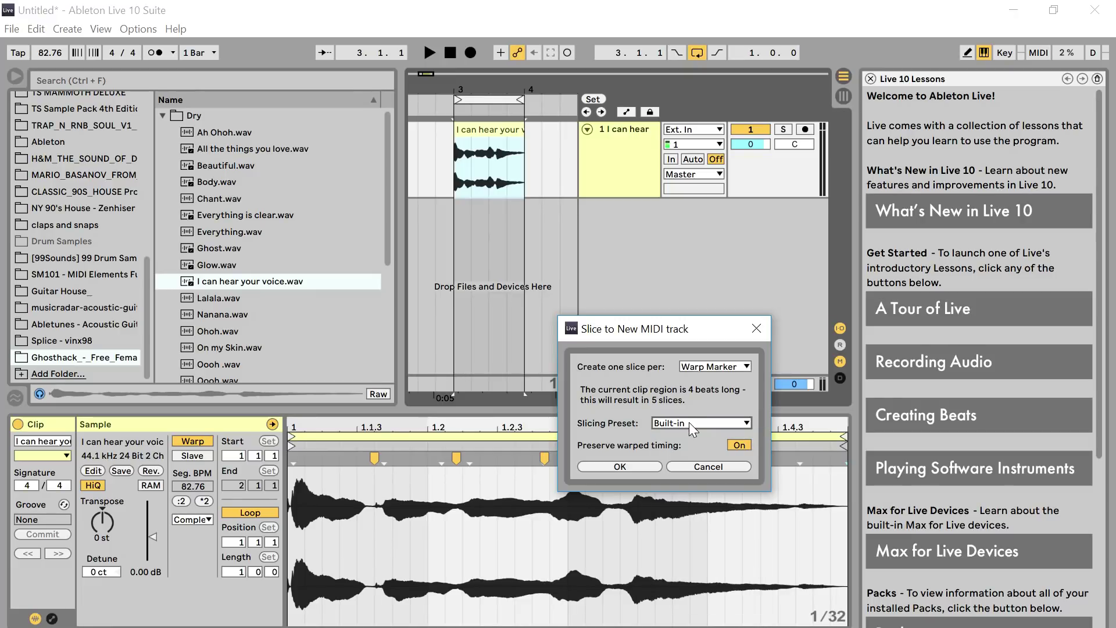
pyautogui.click(612, 466)
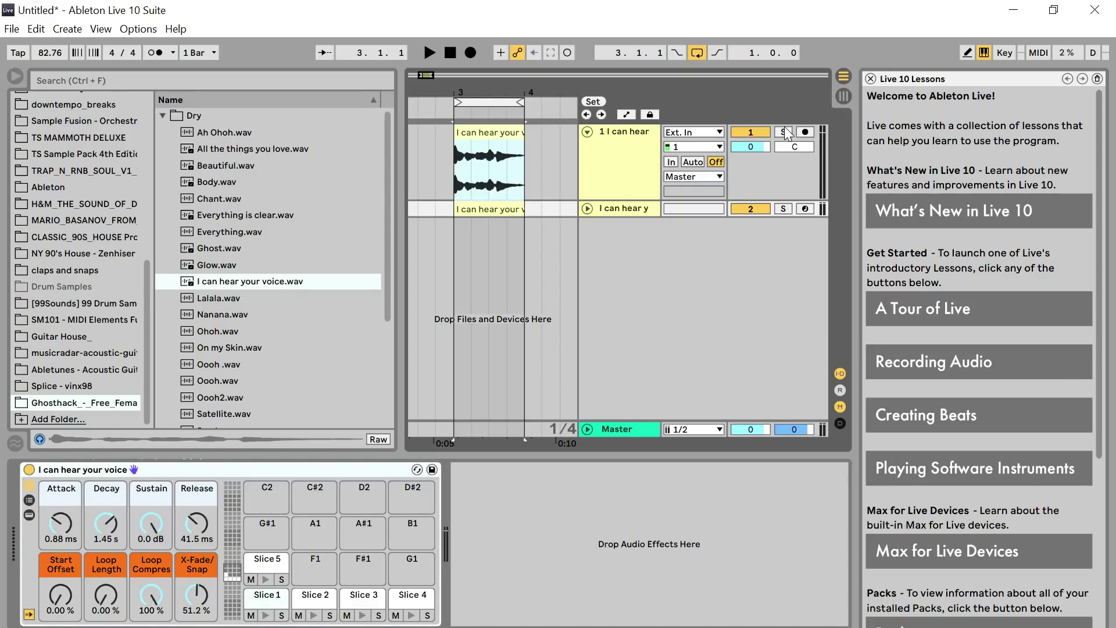
# Step: Arm the sliced MIDI track for recording and audition Slice 1 through Slice 5 in the drum rack
pyautogui.click(806, 210)
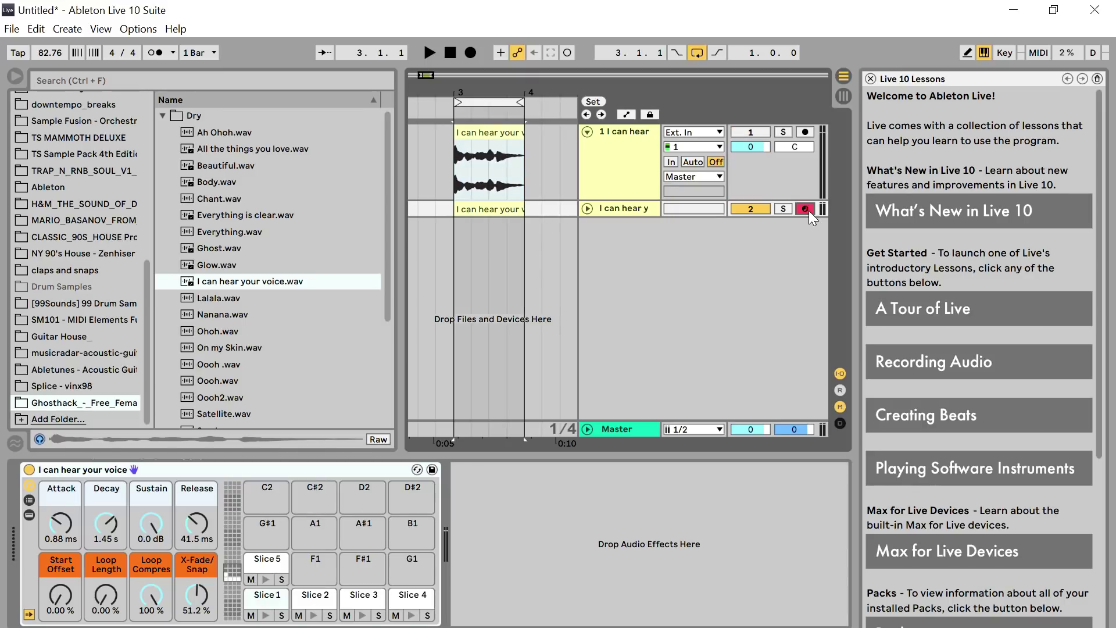
pyautogui.click(266, 579)
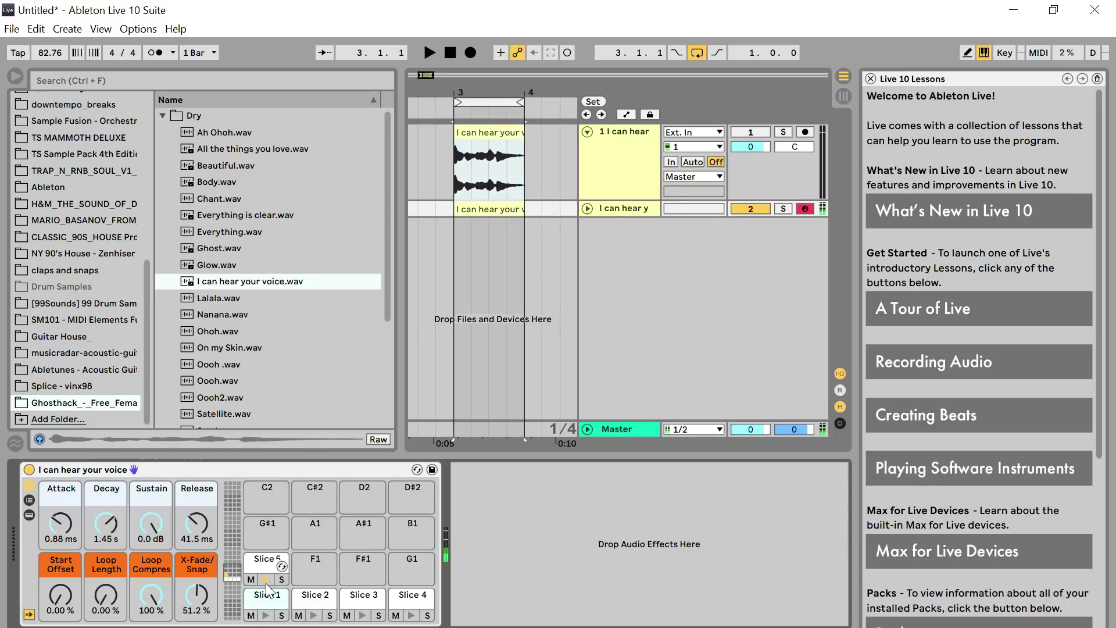
pyautogui.click(268, 612)
pyautogui.click(316, 616)
pyautogui.click(362, 616)
pyautogui.click(410, 616)
pyautogui.click(410, 616)
pyautogui.click(266, 581)
# Step: Extend the Slice 5 note to the end of the sliced track's MIDI clip and play the loop
pyautogui.click(488, 210)
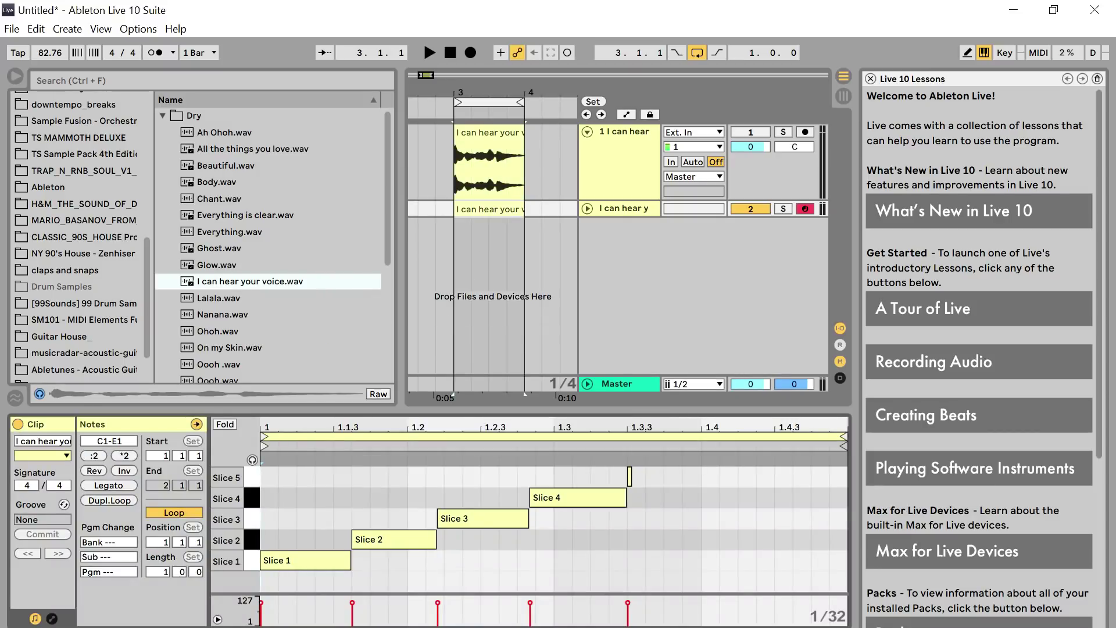
pyautogui.moveTo(630, 475); pyautogui.dragTo(849, 478)
pyautogui.click(532, 501)
pyautogui.press('space')
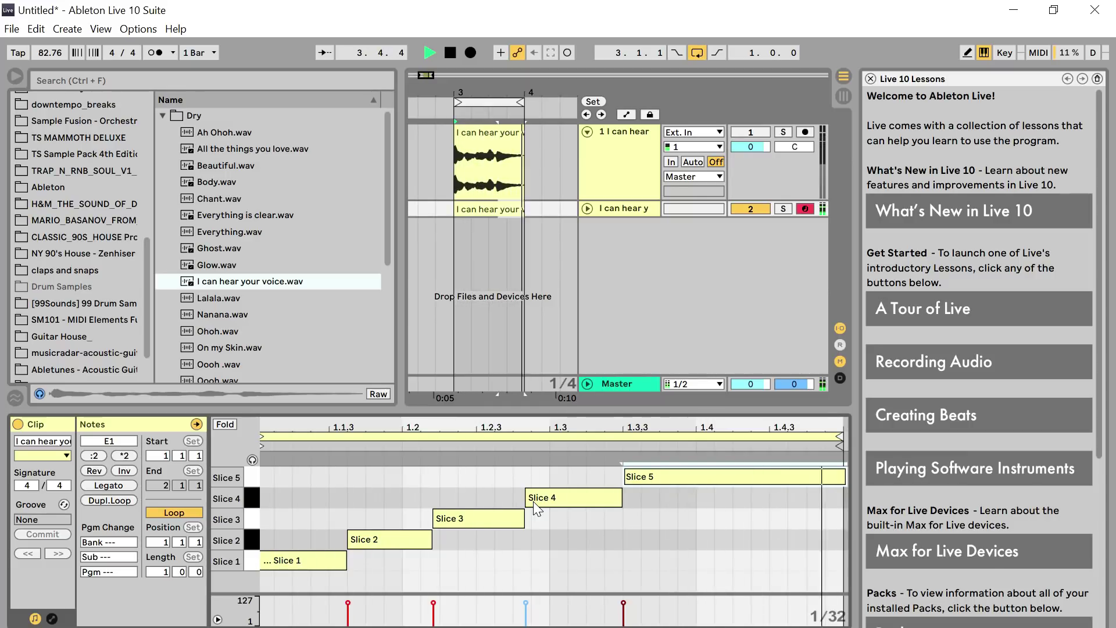
# Step: Stop playback, then collapse the audio track and expand the sliced MIDI track with its drum rack shown
pyautogui.press('space')
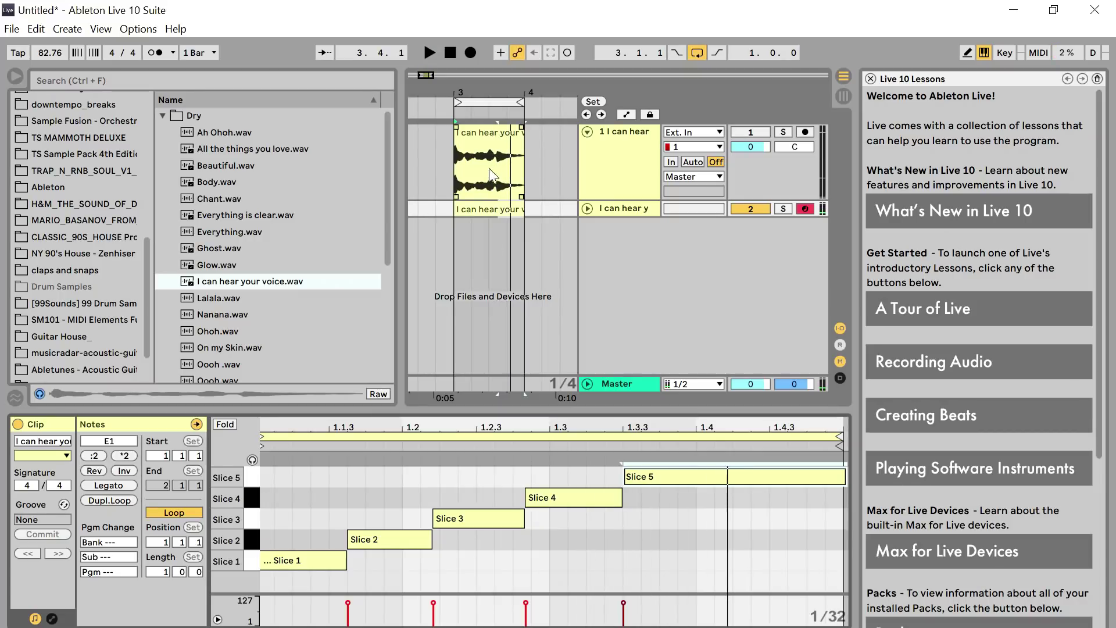
pyautogui.click(483, 141)
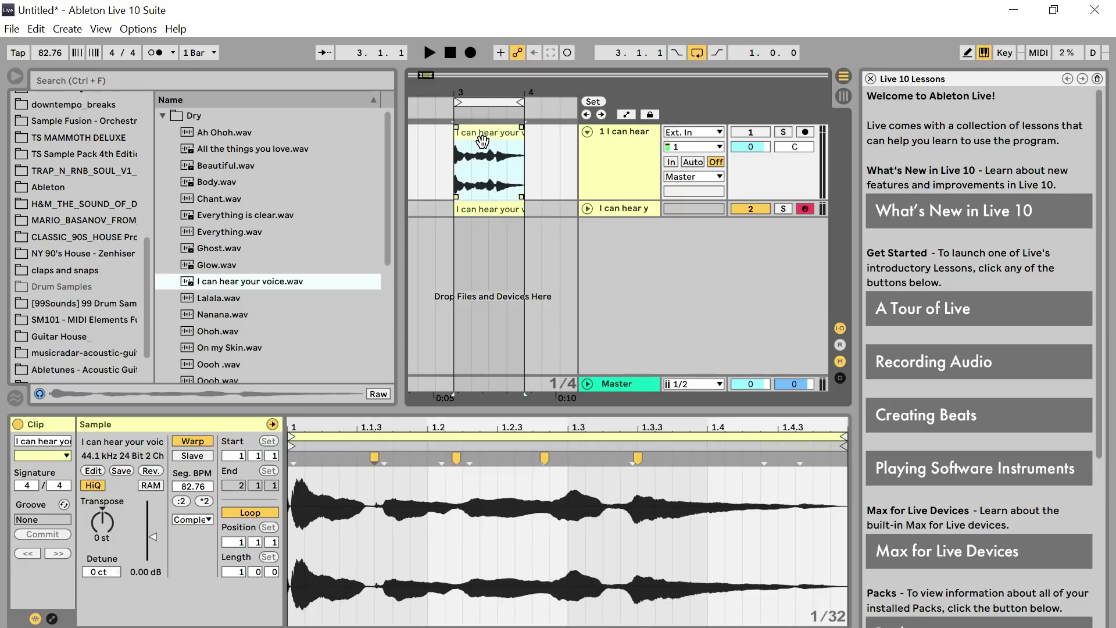
pyautogui.click(587, 132)
pyautogui.click(588, 148)
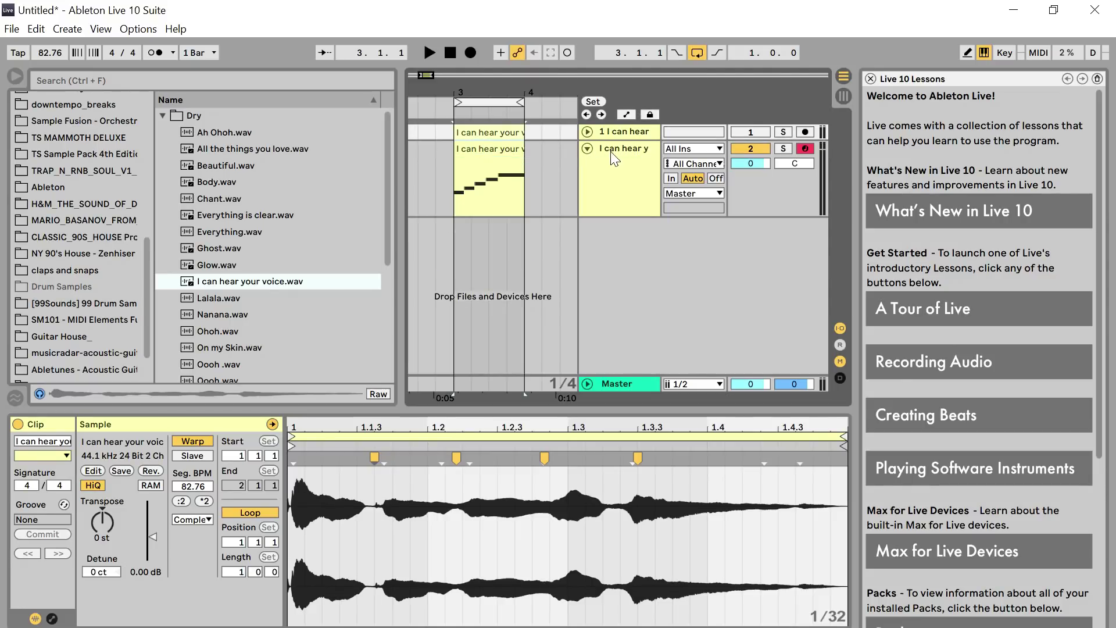
pyautogui.hotkey('shift', 'Tab')
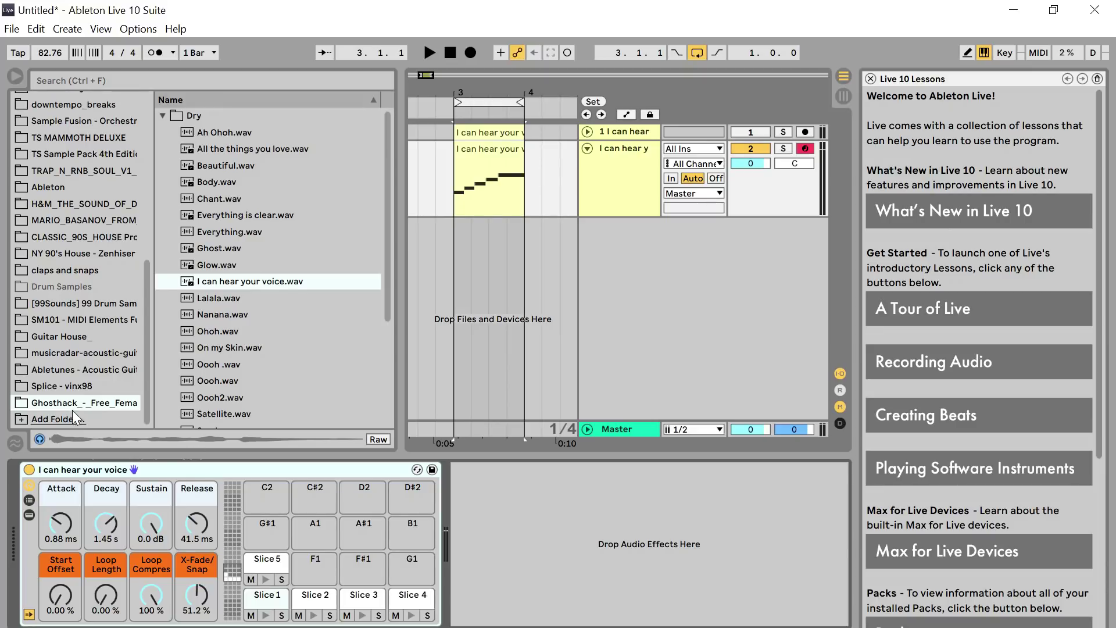
# Step: Set the drum rack's Decay to 76.1 ms and its Sustain to -9.8 dB while the loop plays
pyautogui.moveTo(112, 519)
pyautogui.mouseDown()
pyautogui.moveTo(112, 553)
pyautogui.moveTo(106, 519)
pyautogui.mouseUp()
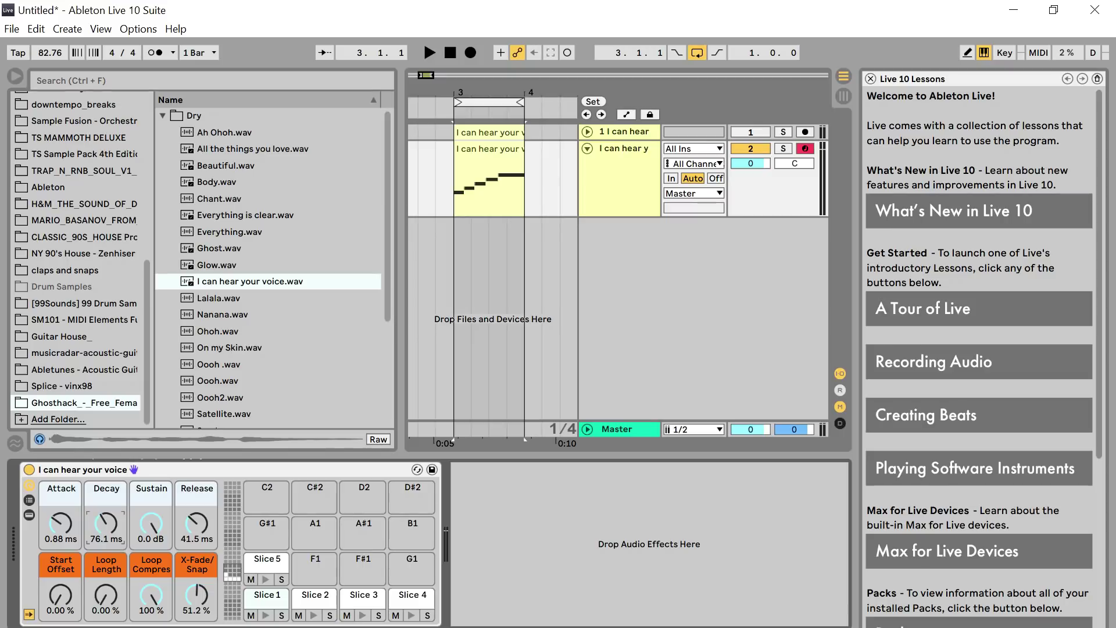
pyautogui.press('space')
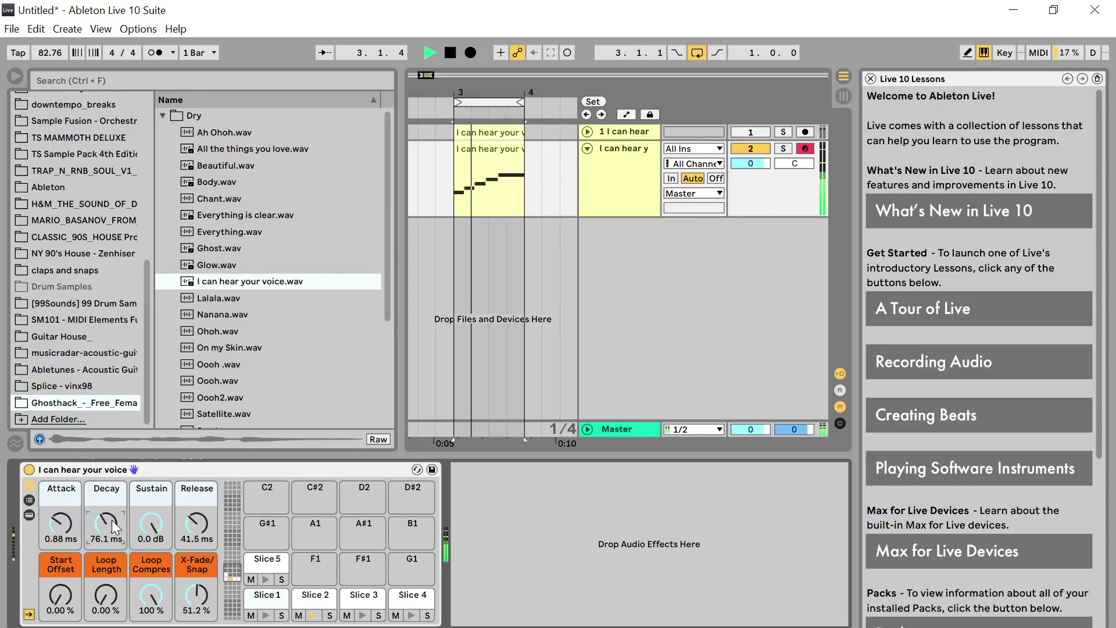
pyautogui.moveTo(160, 517); pyautogui.dragTo(160, 535)
pyautogui.rightClick(149, 519)
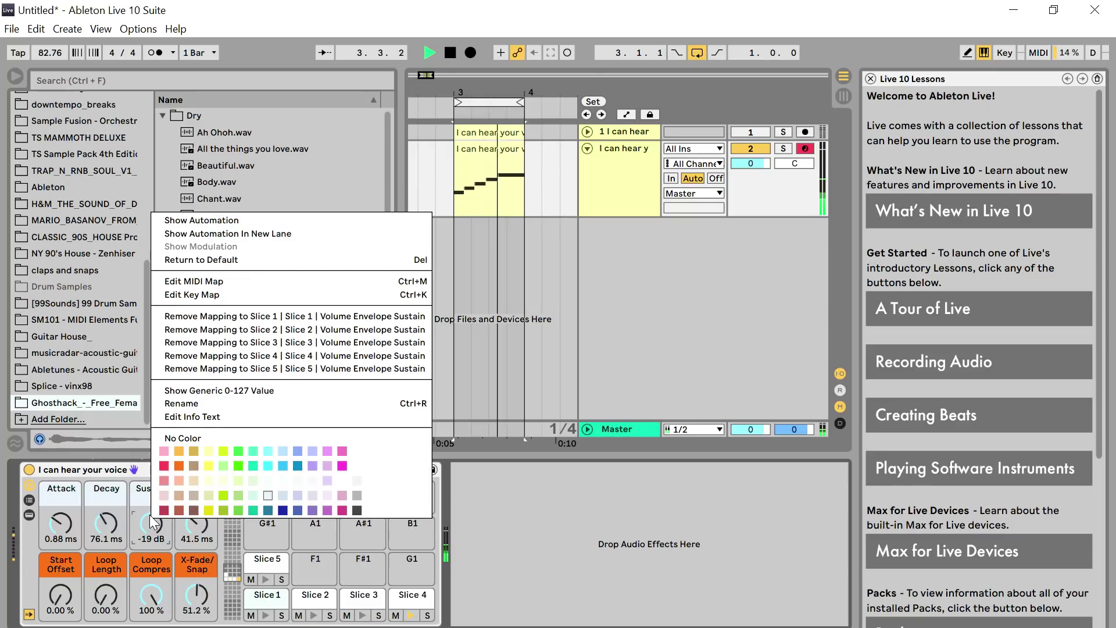
pyautogui.press('Escape')
pyautogui.press('Delete')
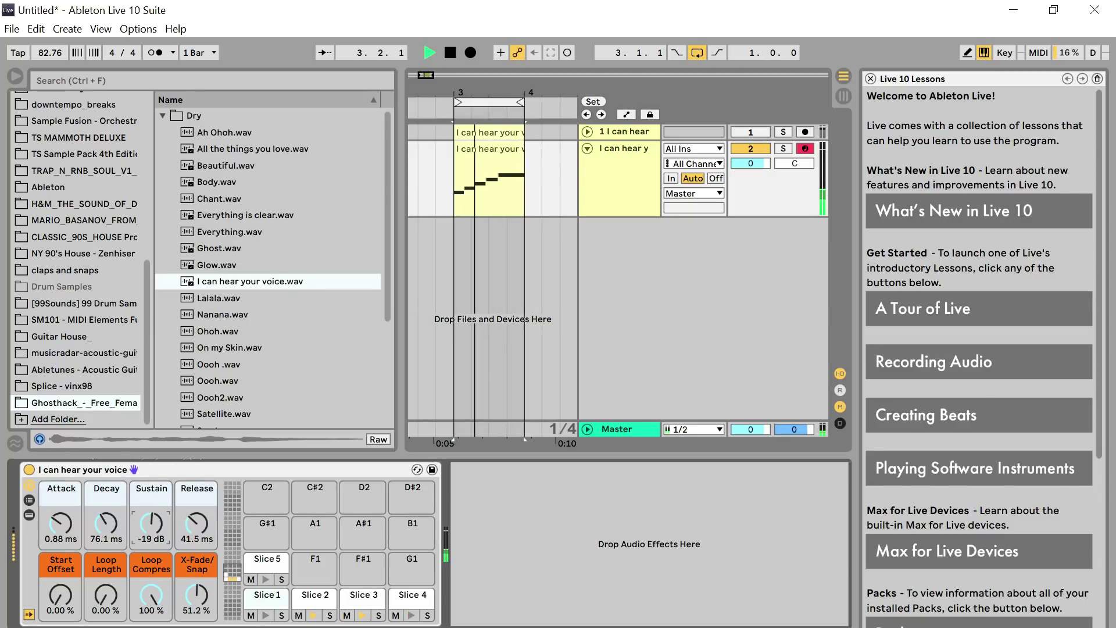
pyautogui.scroll(-2, 149, 524)
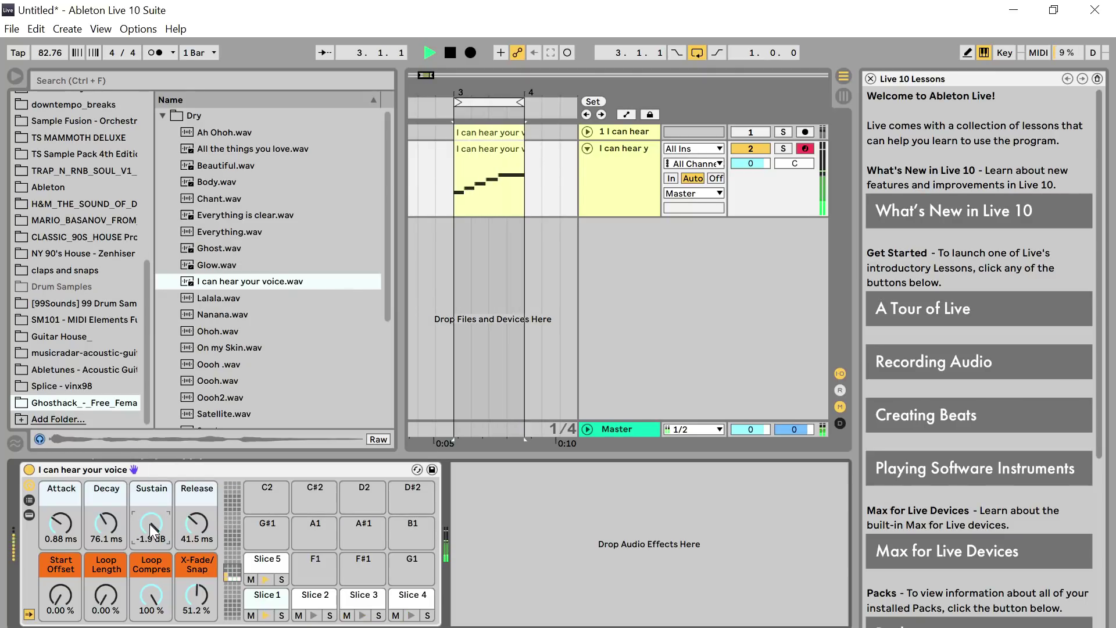
pyautogui.scroll(-4, 149, 524)
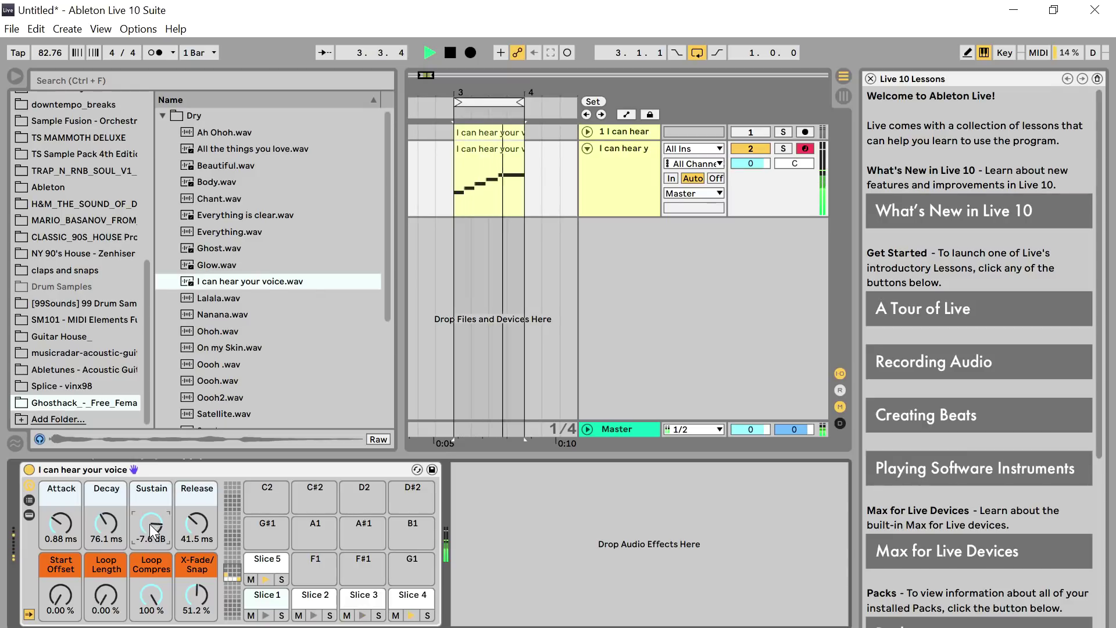
pyautogui.scroll(-1, 149, 524)
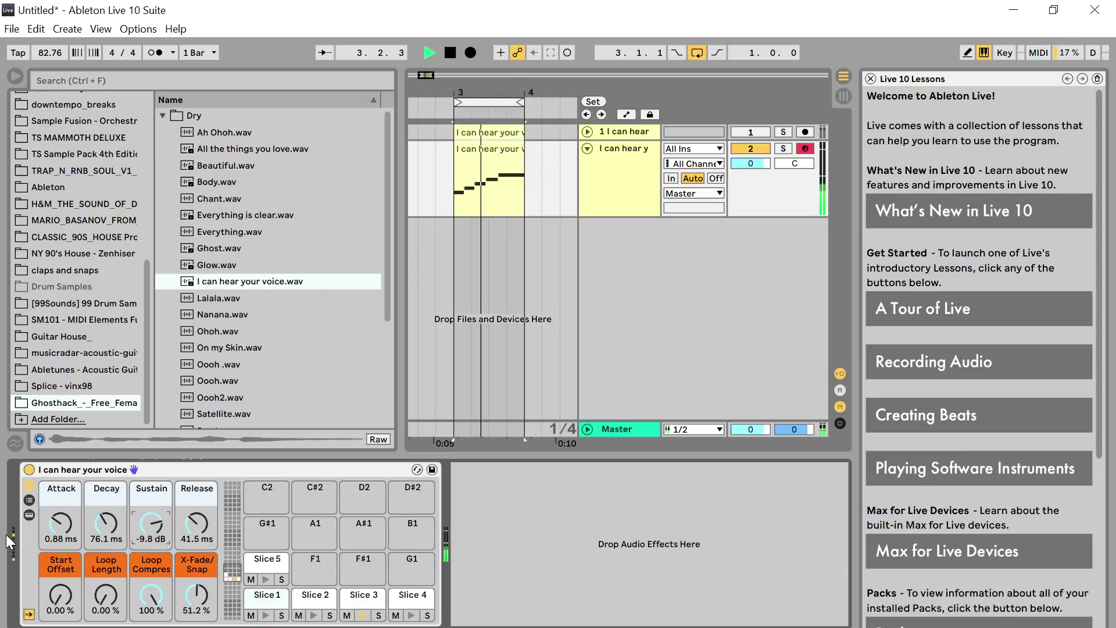
# Step: Lower the drum rack's Attack to 0.18 ms
pyautogui.rightClick(55, 526)
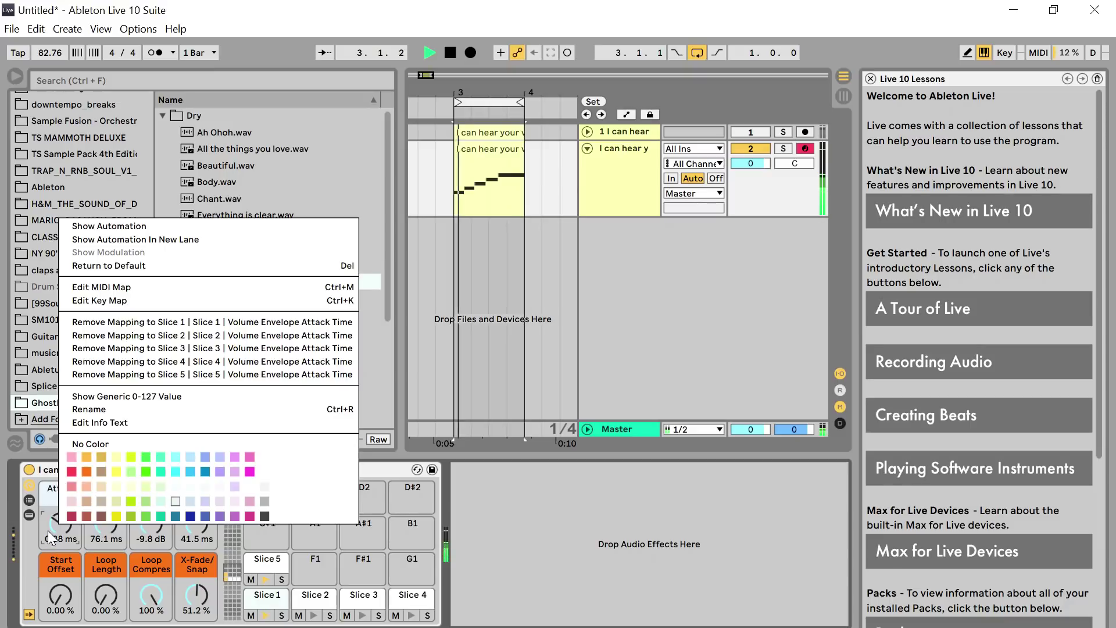
pyautogui.click(48, 530)
pyautogui.scroll(-3, 62, 520)
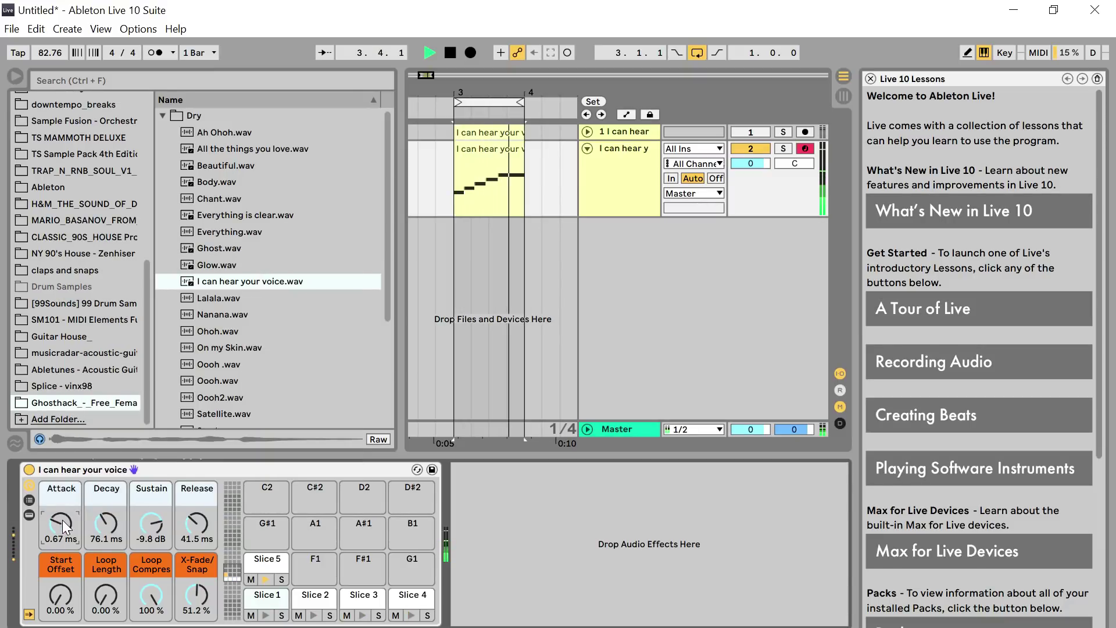
pyautogui.scroll(-1, 61, 519)
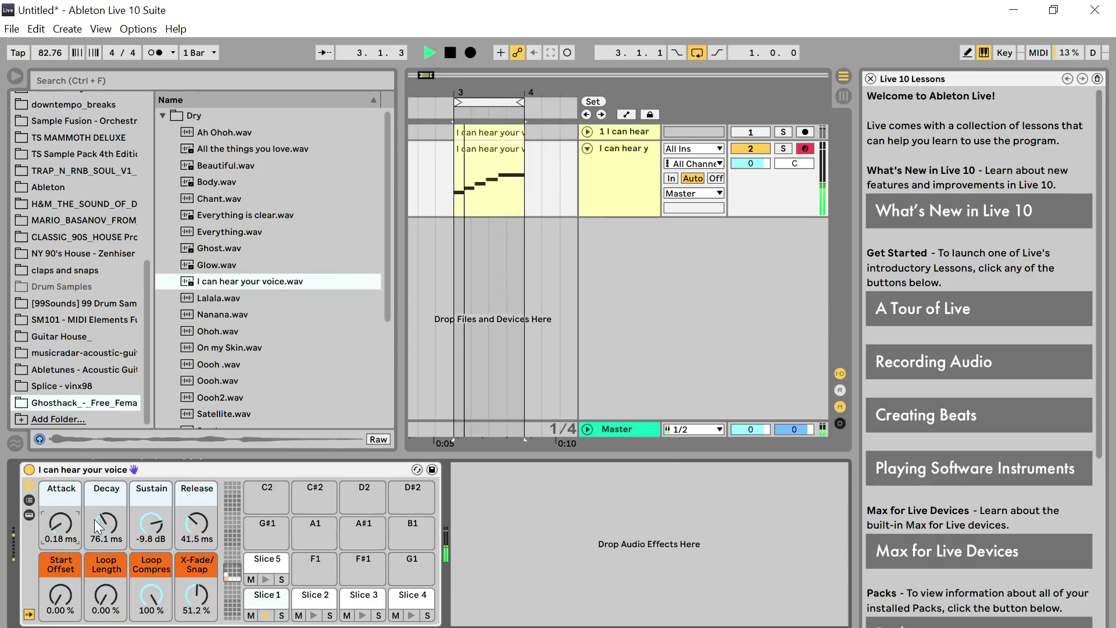
# Step: Set the drum rack's Decay to 20.7 ms, Sustain to -11 dB and Release to 26.9 ms, and stop playback
pyautogui.scroll(-5, 103, 523)
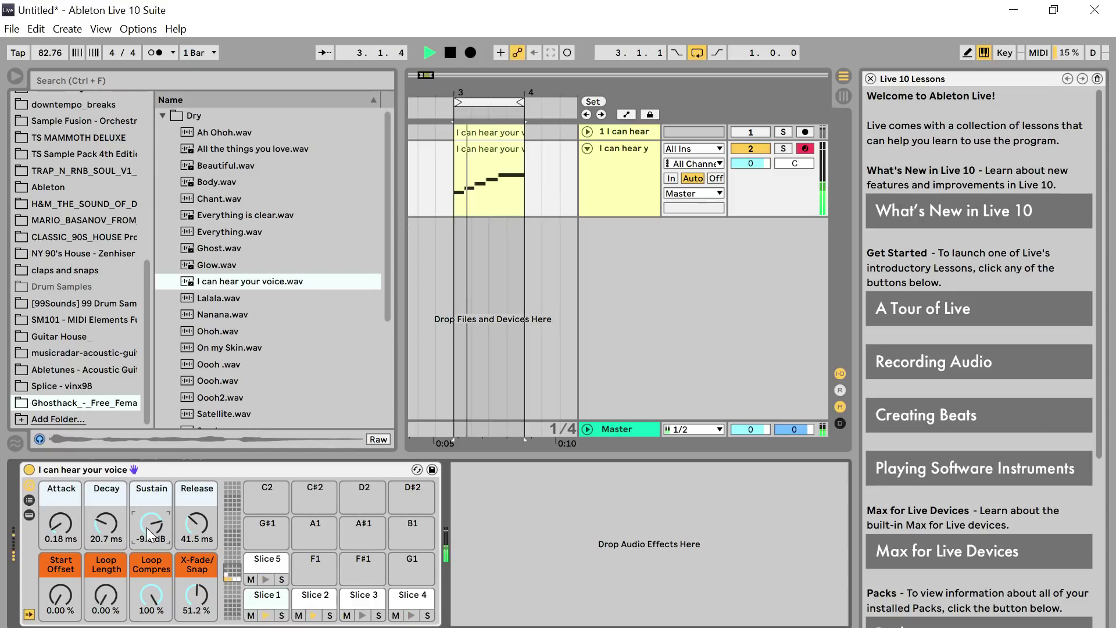
pyautogui.scroll(-2, 146, 528)
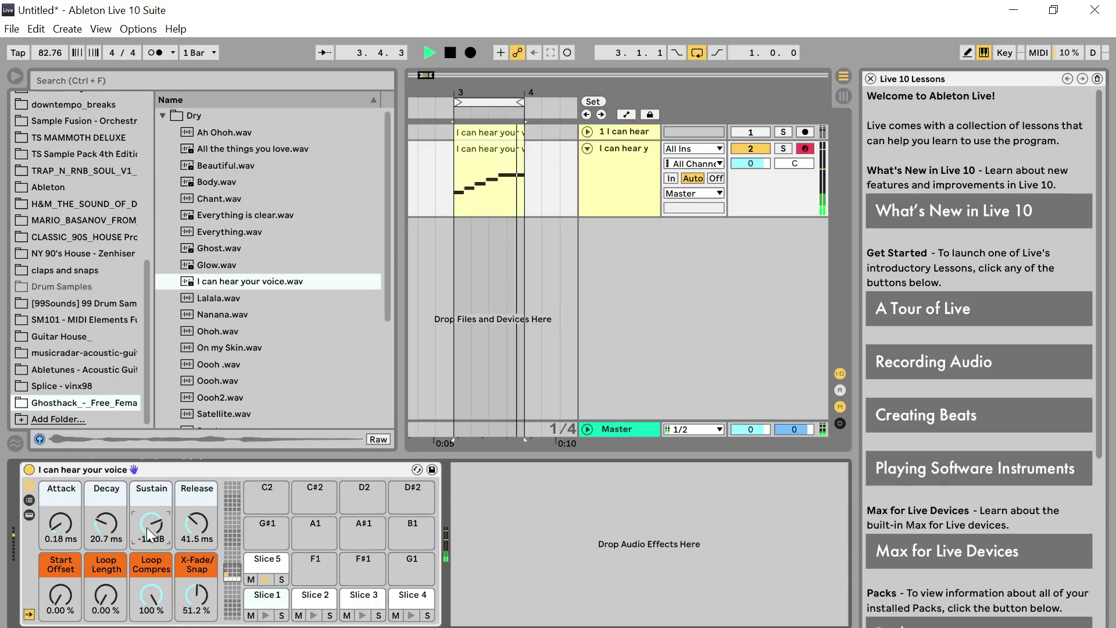
pyautogui.scroll(-3, 198, 523)
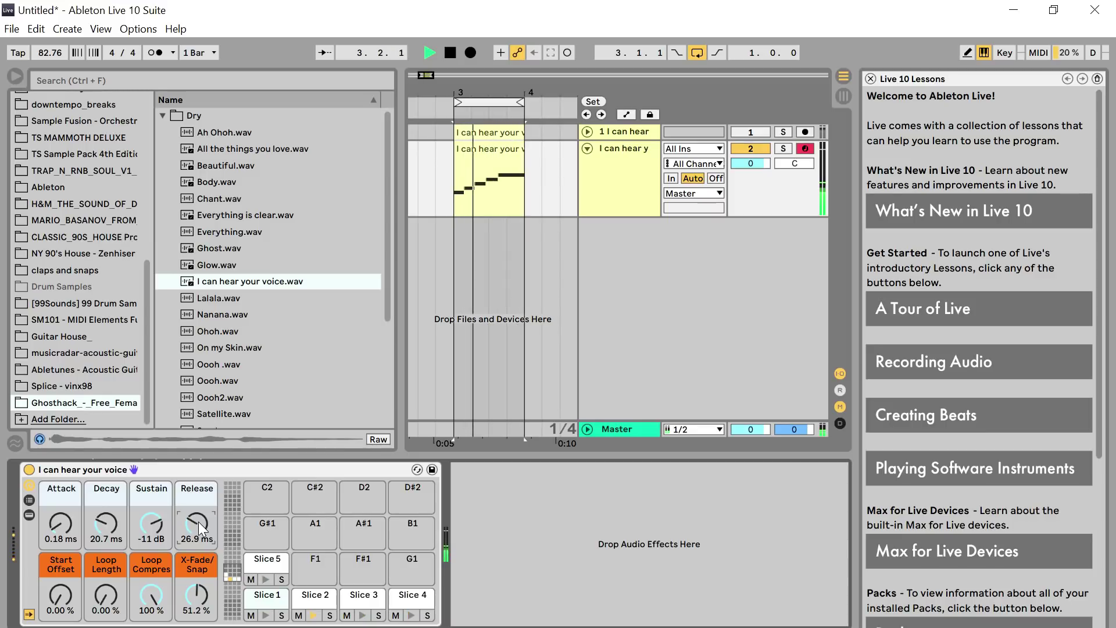
pyautogui.press('space')
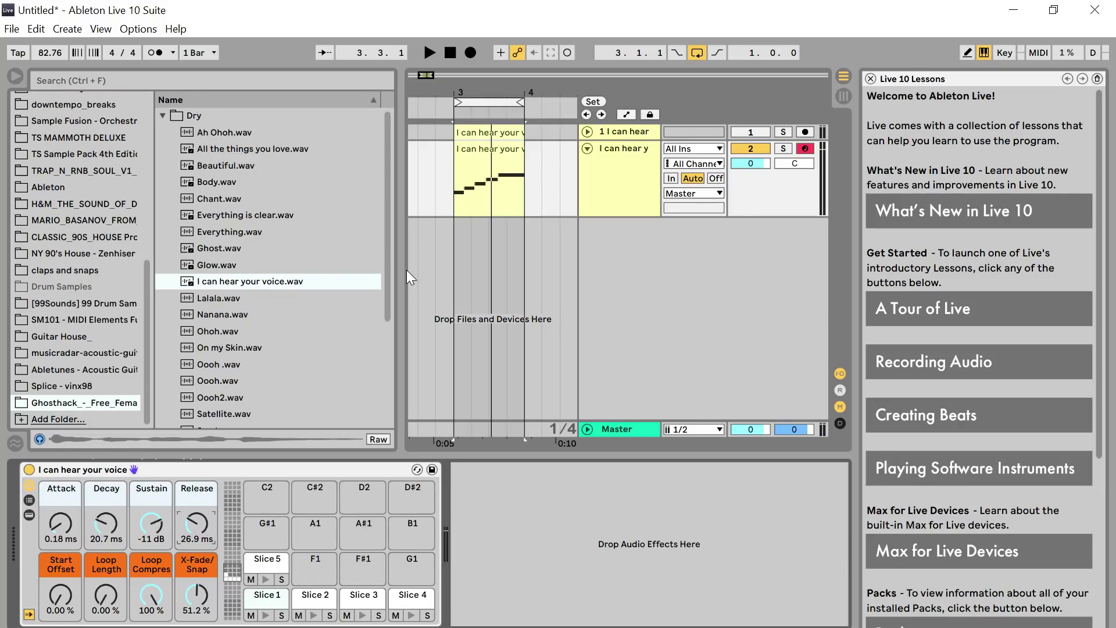
# Step: Add the ValhallaVintageVerb_x64 plug-in after the drum rack on the sliced MIDI track
pyautogui.click(468, 167)
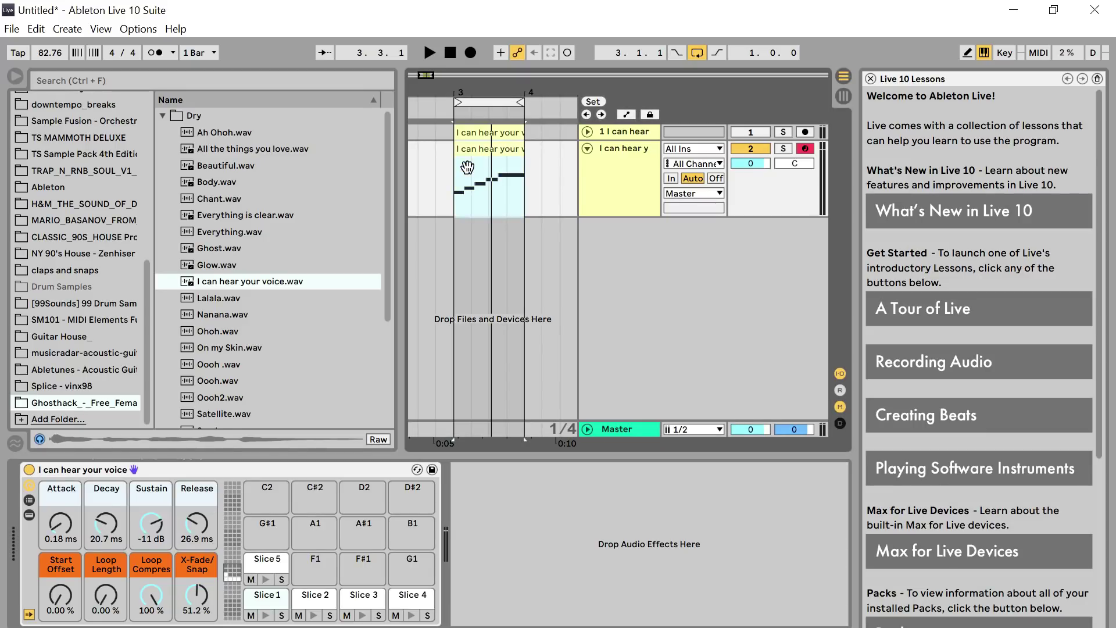
pyautogui.click(148, 250)
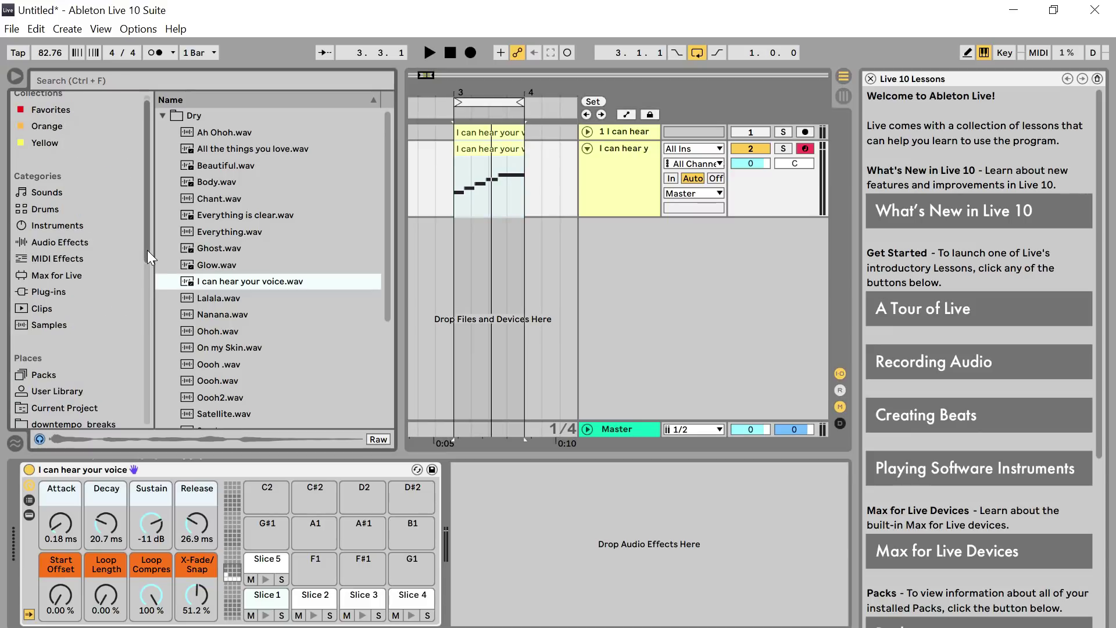
pyautogui.click(65, 292)
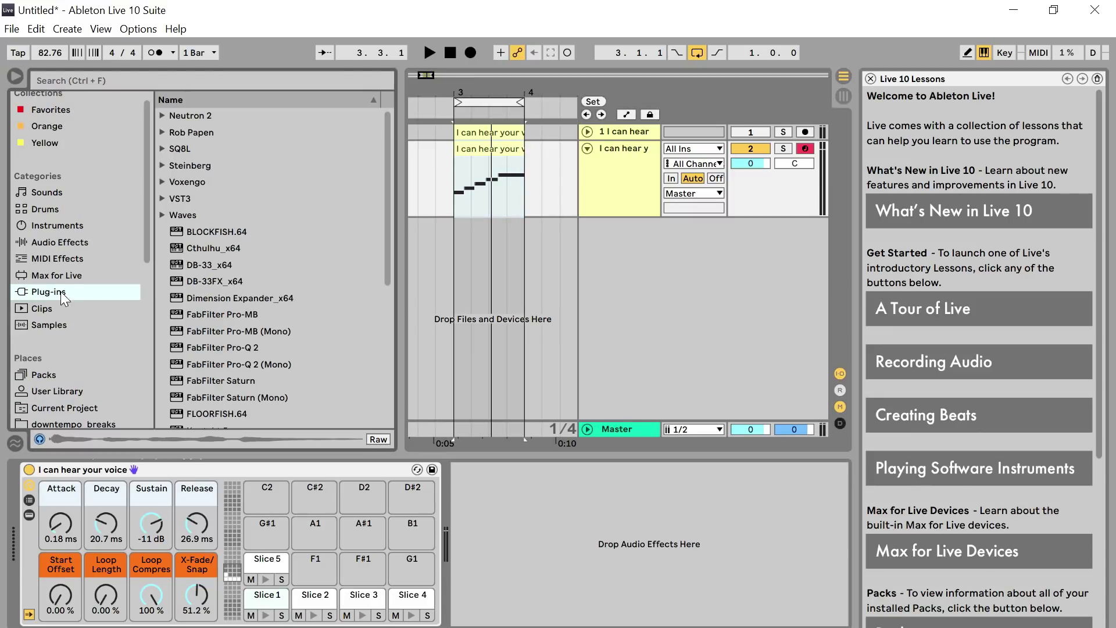
pyautogui.click(387, 399)
pyautogui.moveTo(283, 420); pyautogui.dragTo(548, 533)
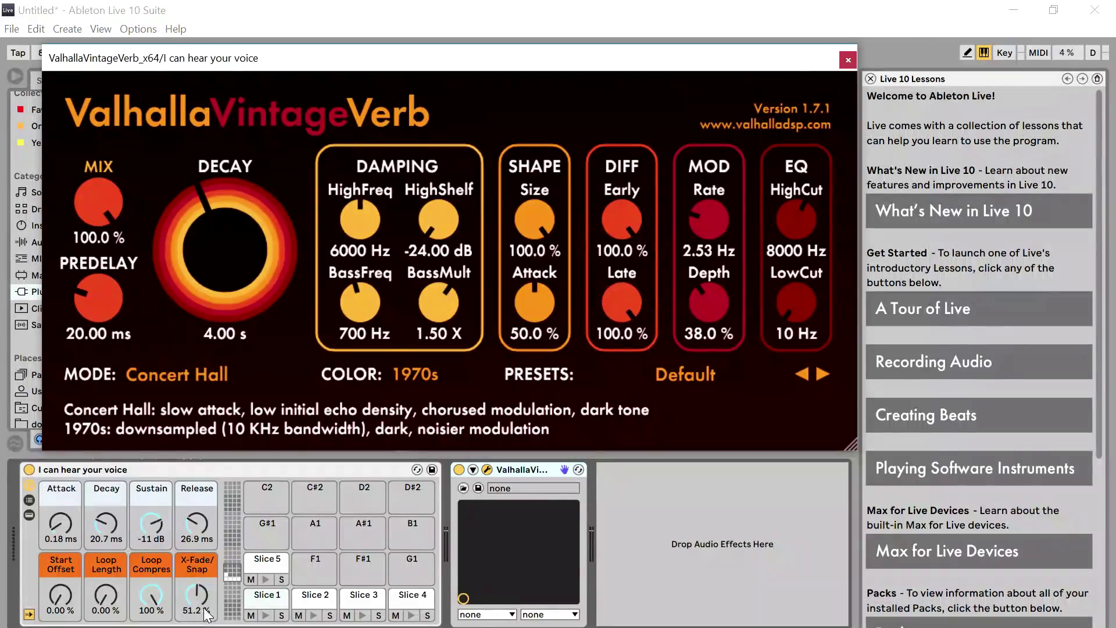
# Step: Set the reverb's Mix to 72.0 %, Predelay to 0.00 ms and Decay to 2.29 s
pyautogui.moveTo(99, 202); pyautogui.dragTo(99, 216)
pyautogui.moveTo(98, 297); pyautogui.dragTo(99, 325)
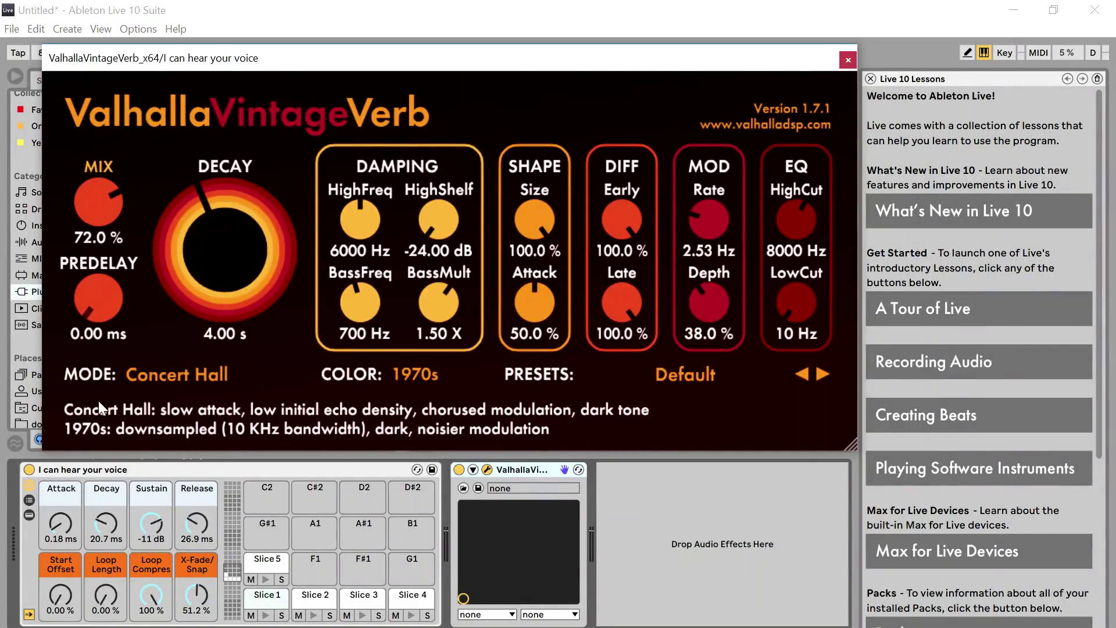
pyautogui.moveTo(210, 275); pyautogui.dragTo(210, 294)
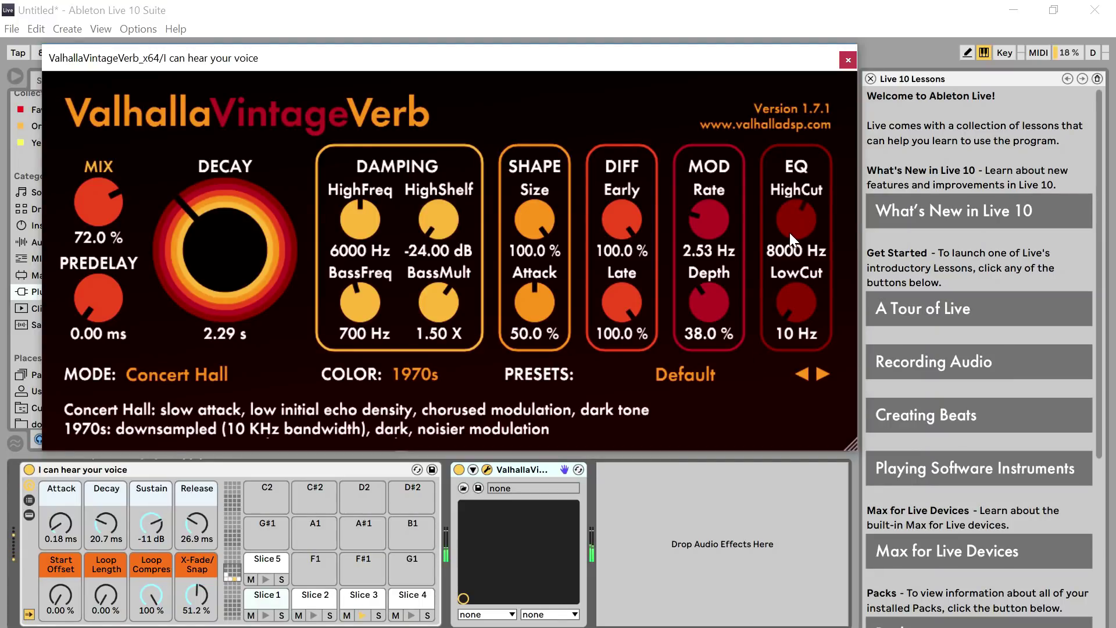
# Step: Adjust the reverb's Mix to 38.4 %, Decay to 2.06 s and HighCut to 1580 Hz during playback, and close its window
pyautogui.moveTo(99, 202); pyautogui.dragTo(99, 213)
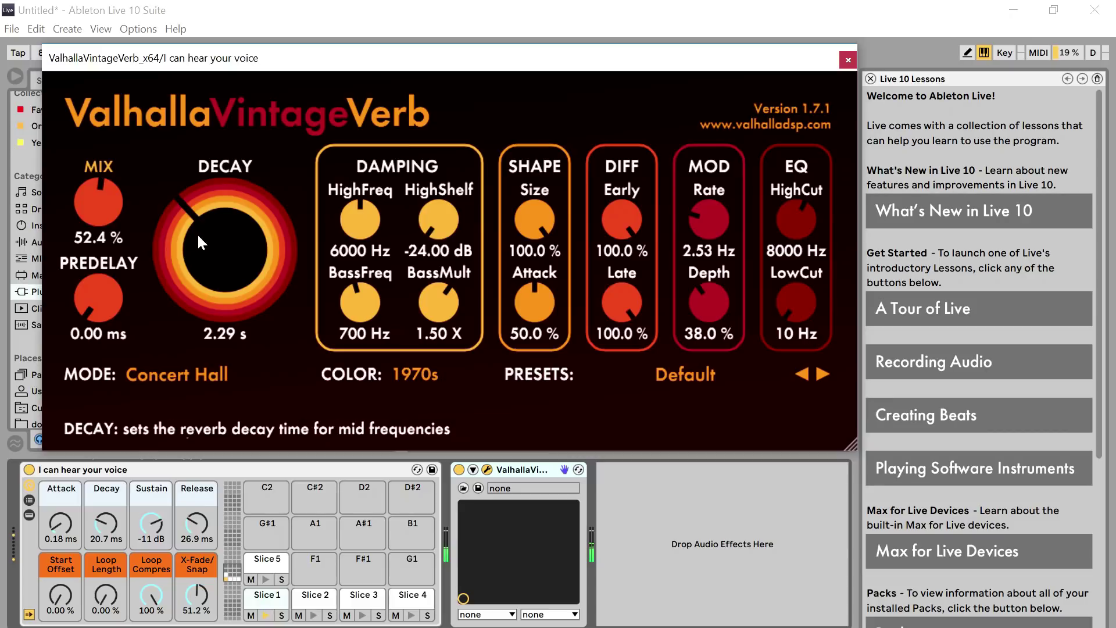
pyautogui.moveTo(201, 250); pyautogui.dragTo(201, 269)
pyautogui.moveTo(797, 221); pyautogui.dragTo(800, 261)
pyautogui.moveTo(211, 275); pyautogui.dragTo(210, 244)
pyautogui.moveTo(793, 216); pyautogui.dragTo(794, 243)
pyautogui.moveTo(194, 259); pyautogui.dragTo(195, 282)
pyautogui.moveTo(93, 215); pyautogui.dragTo(93, 238)
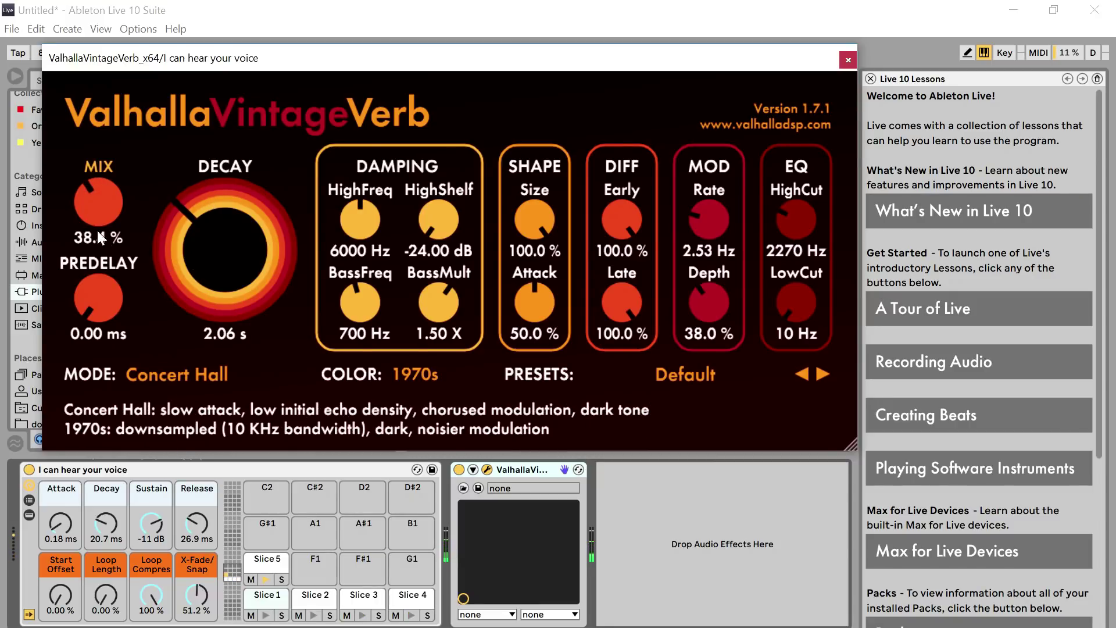
pyautogui.moveTo(796, 230); pyautogui.dragTo(797, 243)
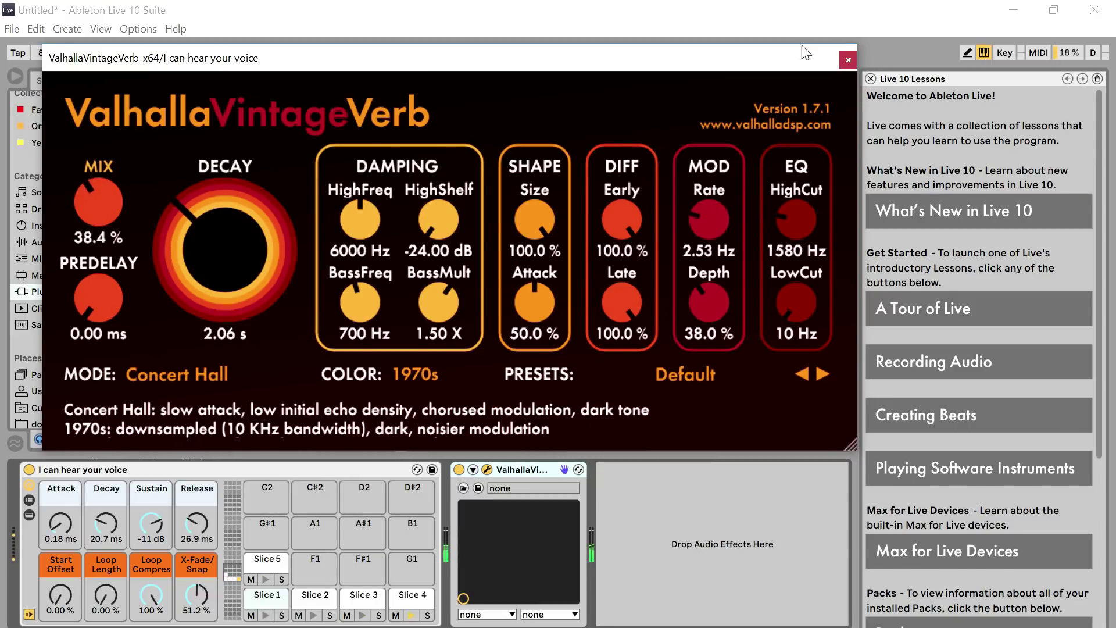
pyautogui.click(848, 60)
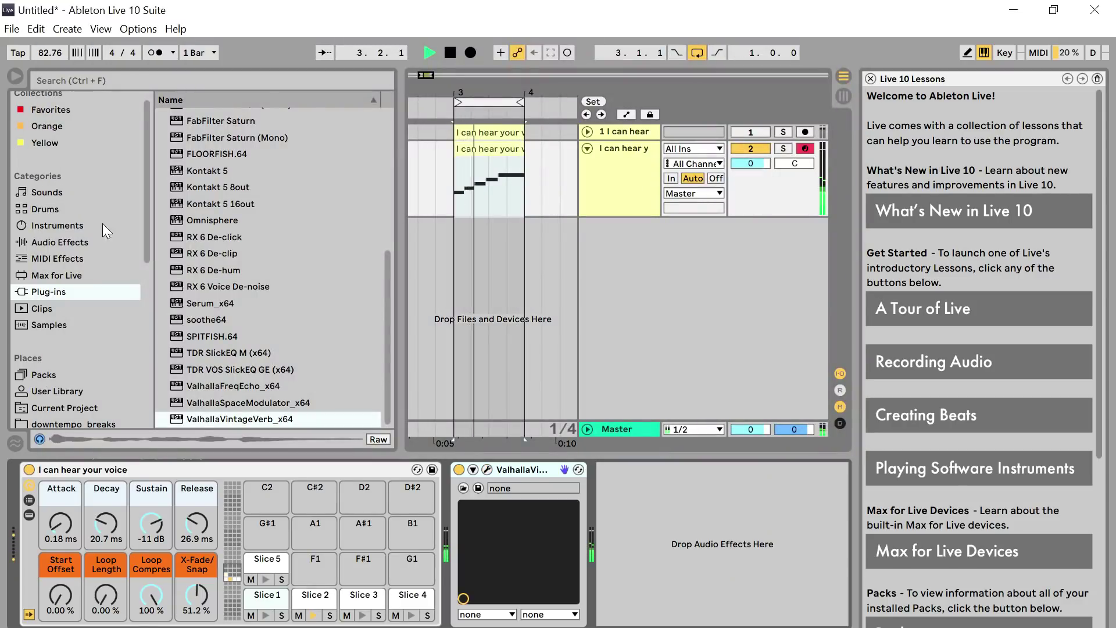
# Step: Add a Ping Pong Delay after the reverb, with its filter at 5.40 kHz and width 3.33, and Dry/Wet at 36 %
pyautogui.click(69, 242)
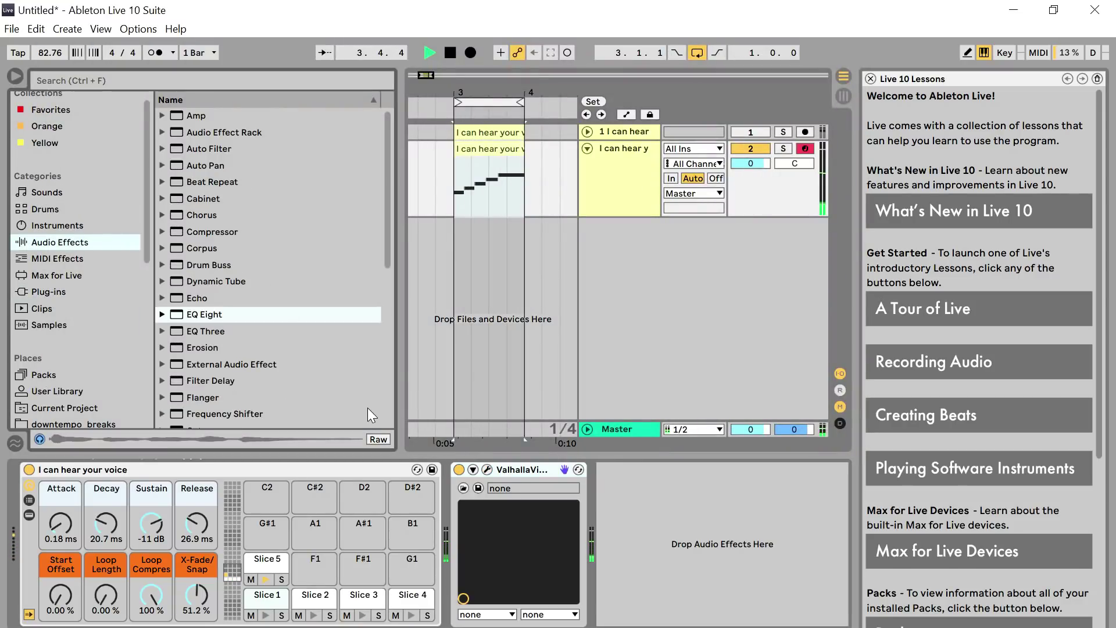
pyautogui.click(386, 382)
pyautogui.moveTo(231, 277); pyautogui.dragTo(636, 479)
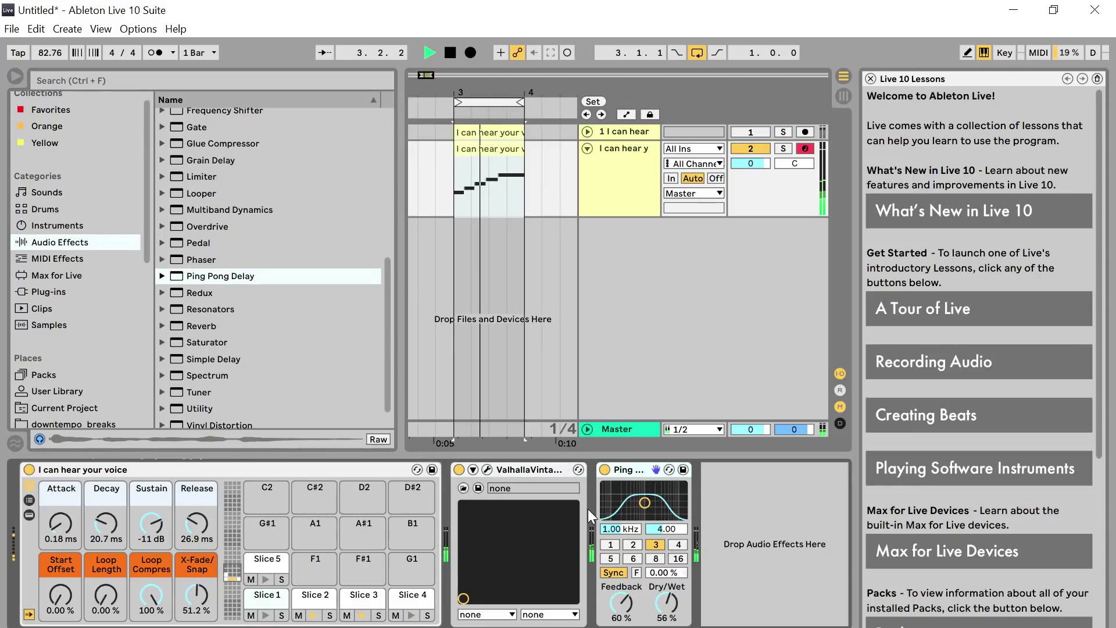
pyautogui.moveTo(663, 503); pyautogui.dragTo(666, 505)
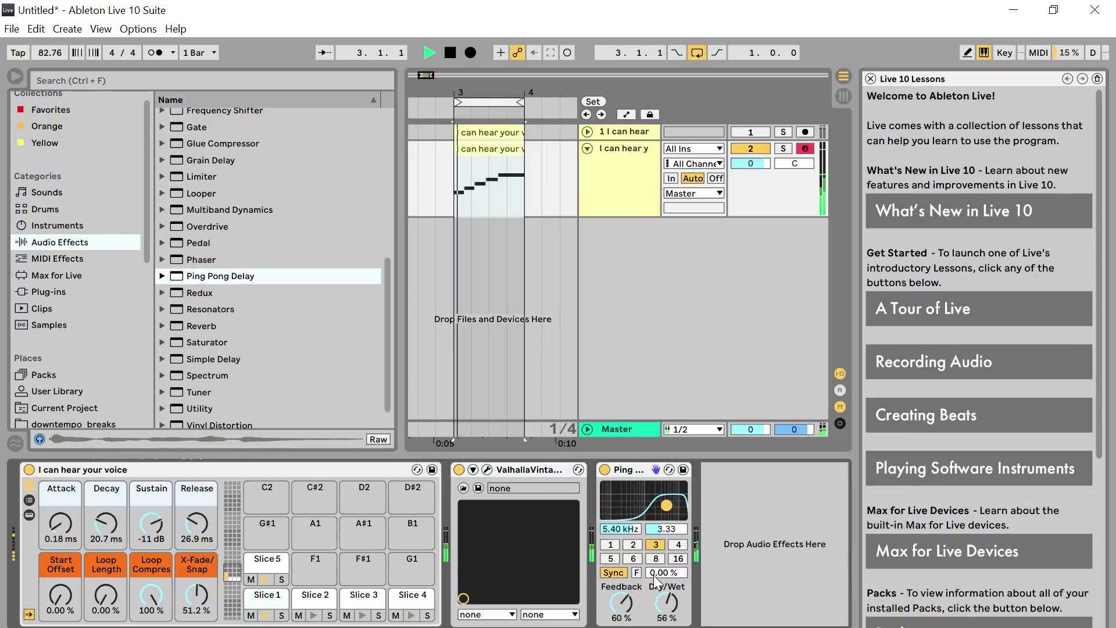
pyautogui.moveTo(668, 603); pyautogui.dragTo(667, 622)
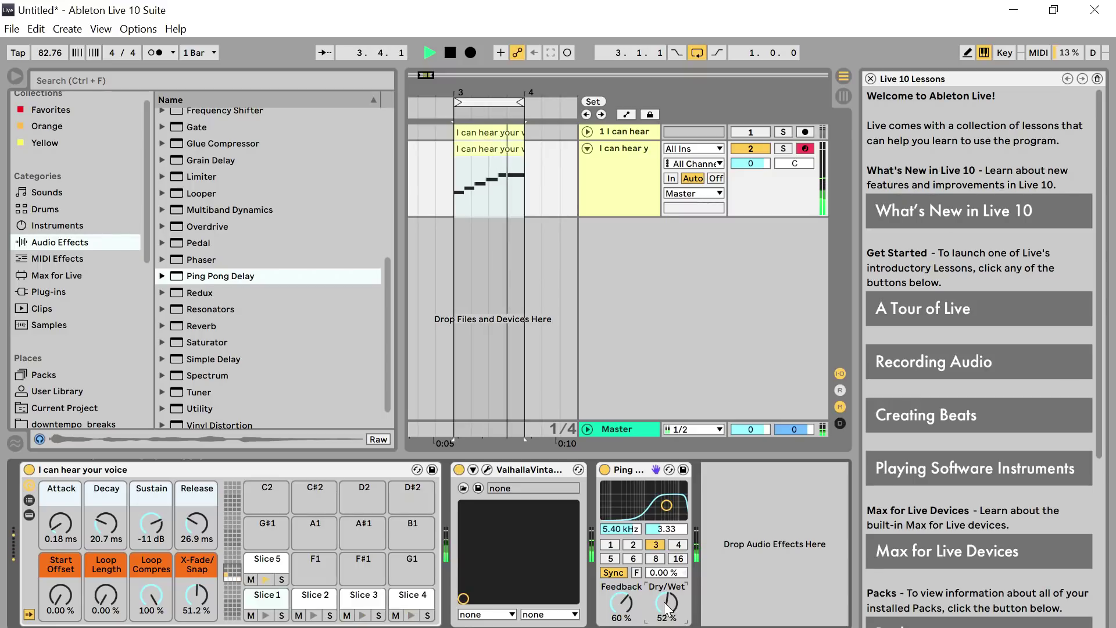
# Step: Set Record Quantization to Sixteenth-Note Quantization
pyautogui.click(39, 31)
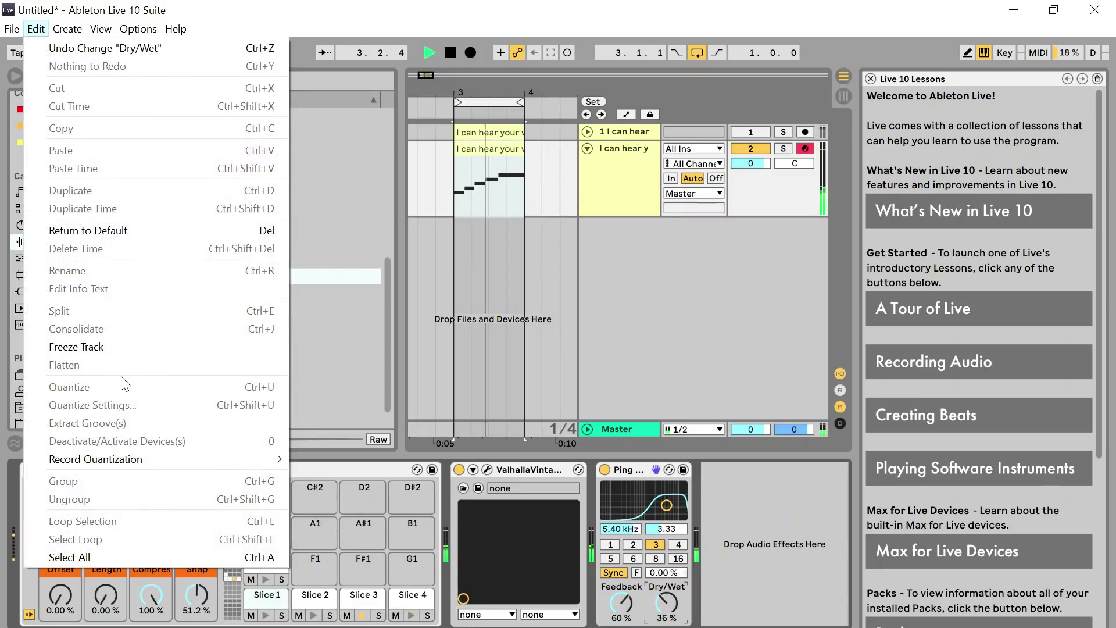
pyautogui.moveTo(215, 461)
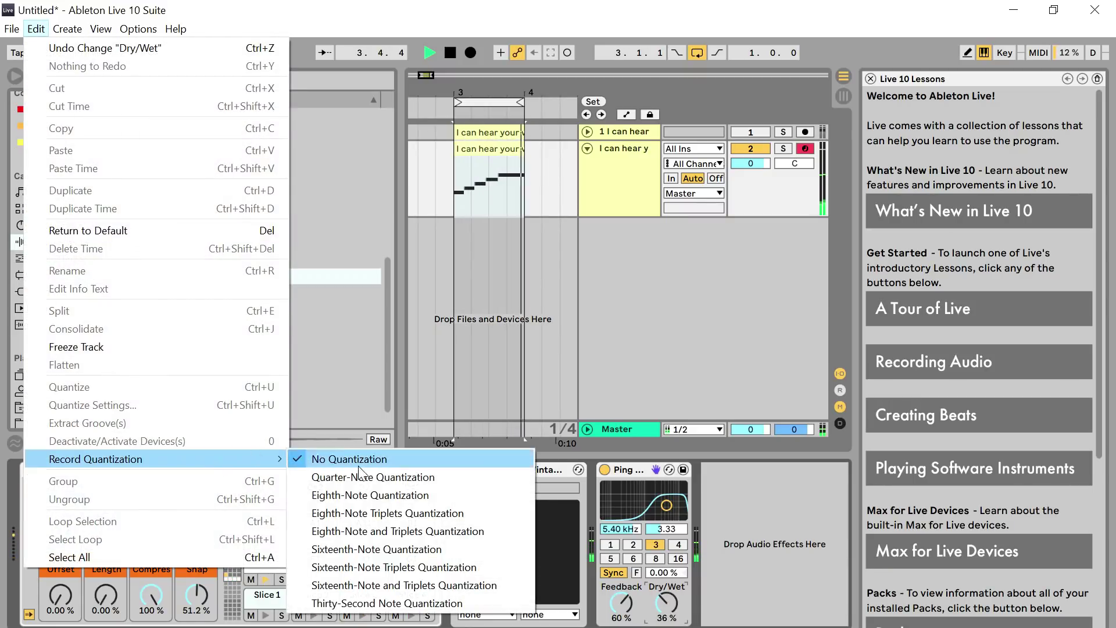
pyautogui.click(425, 550)
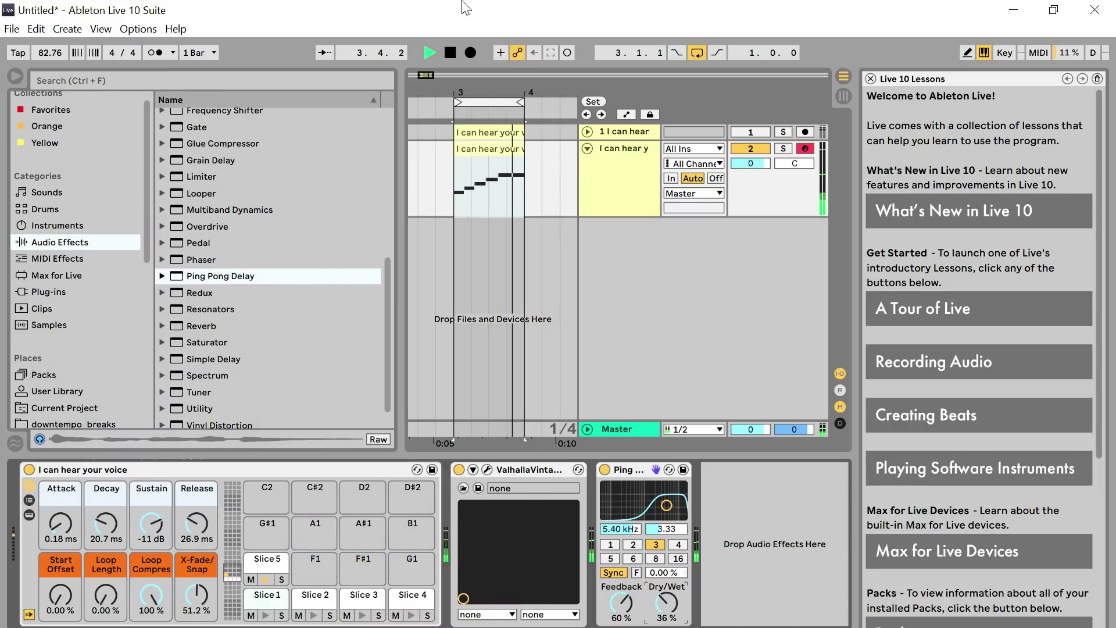
# Step: Stop playback and audition drum loops from the downtempo_breaks folder, finishing with cw_eu_87.rx2
pyautogui.scroll(-5, 148, 416)
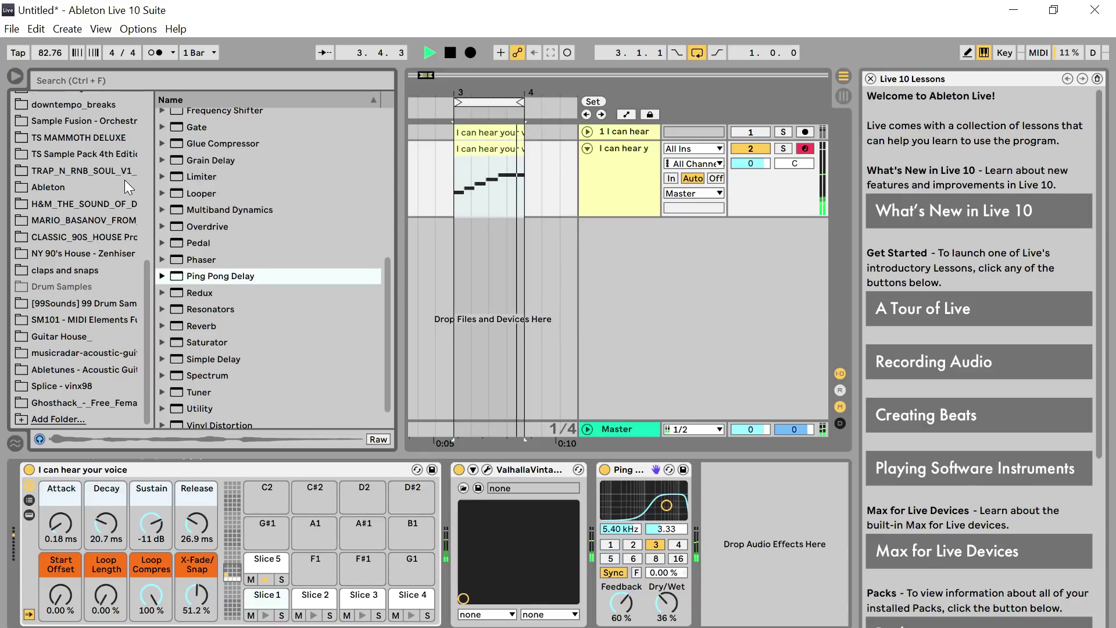
pyautogui.click(103, 202)
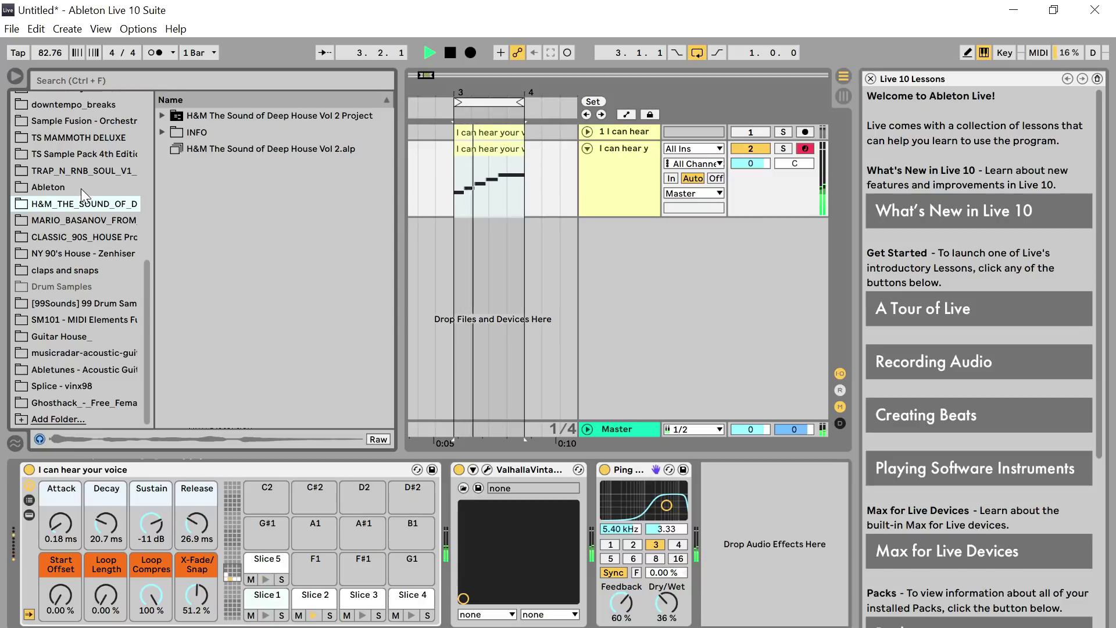
pyautogui.click(105, 104)
pyautogui.click(198, 151)
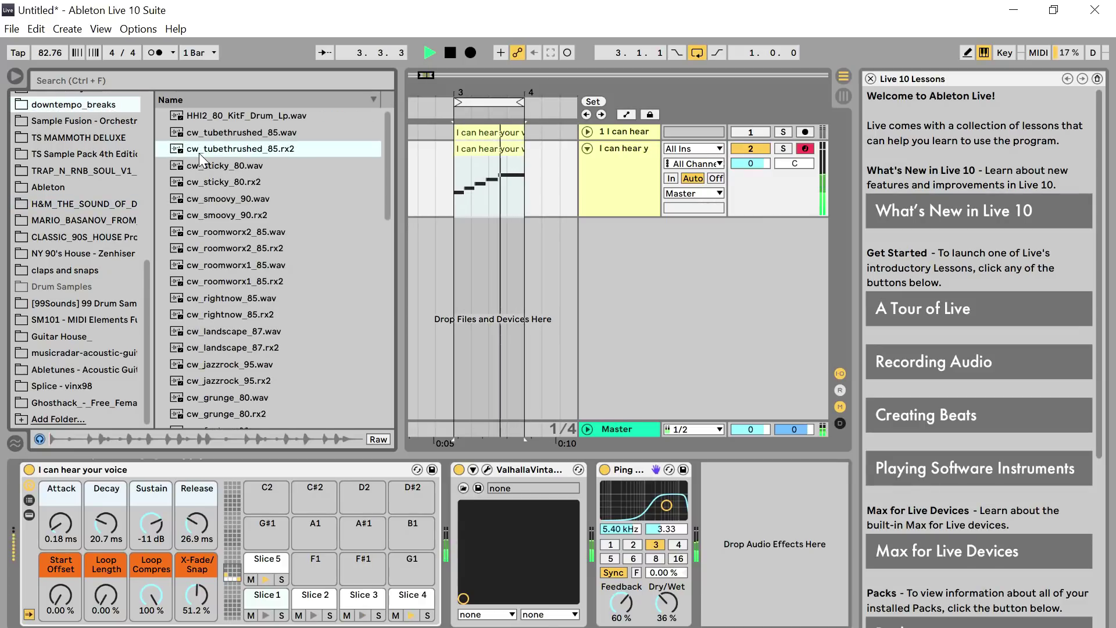
pyautogui.press('space')
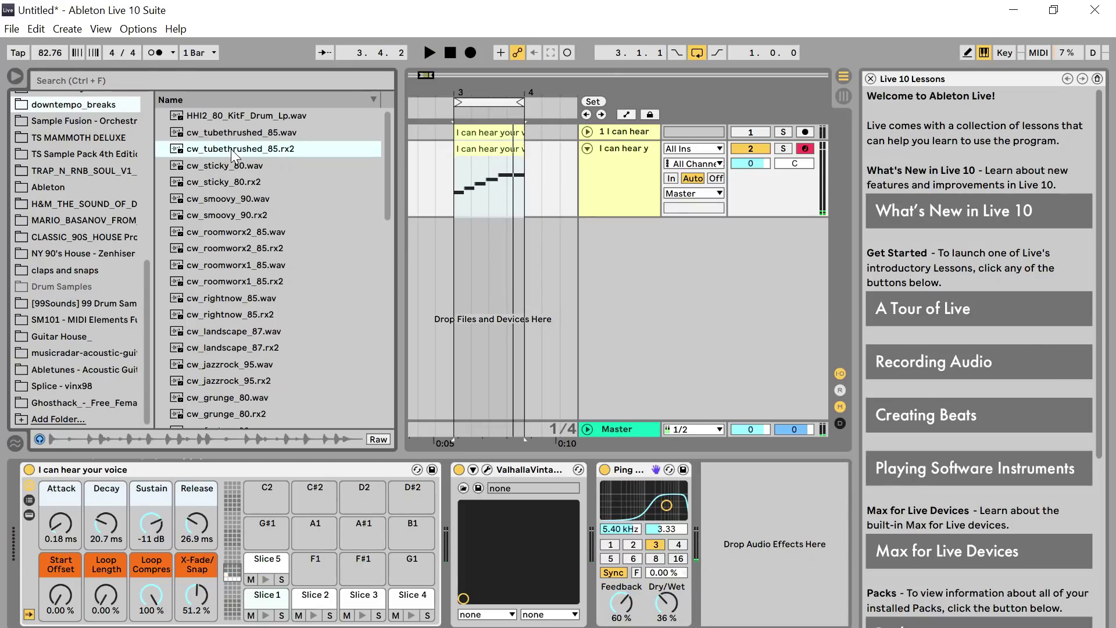
pyautogui.click(389, 370)
pyautogui.click(197, 280)
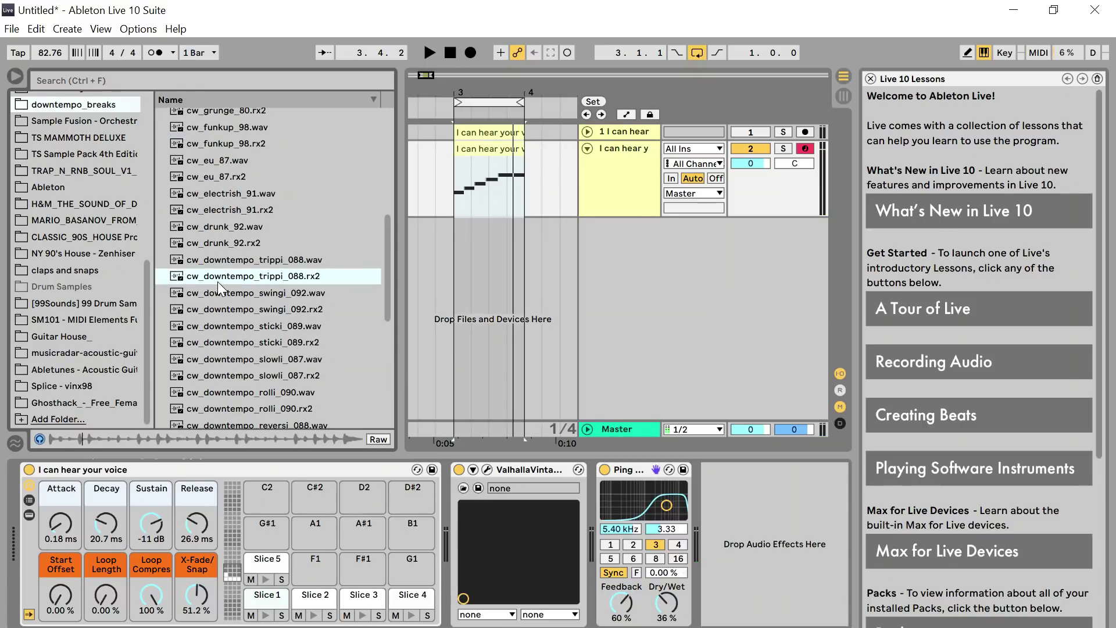
pyautogui.click(219, 244)
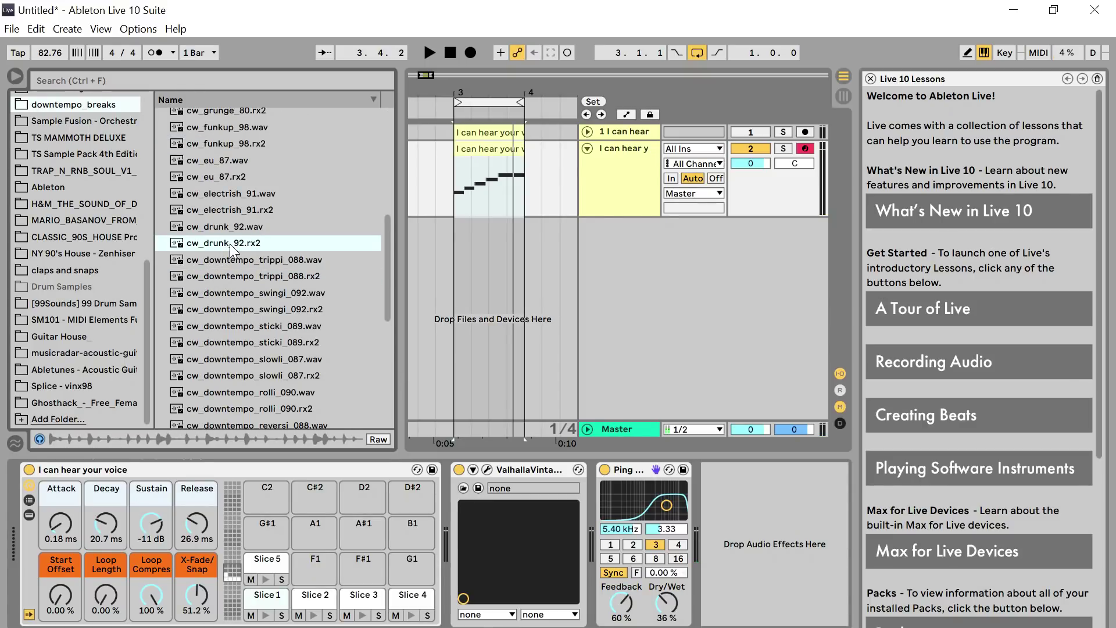
pyautogui.click(202, 175)
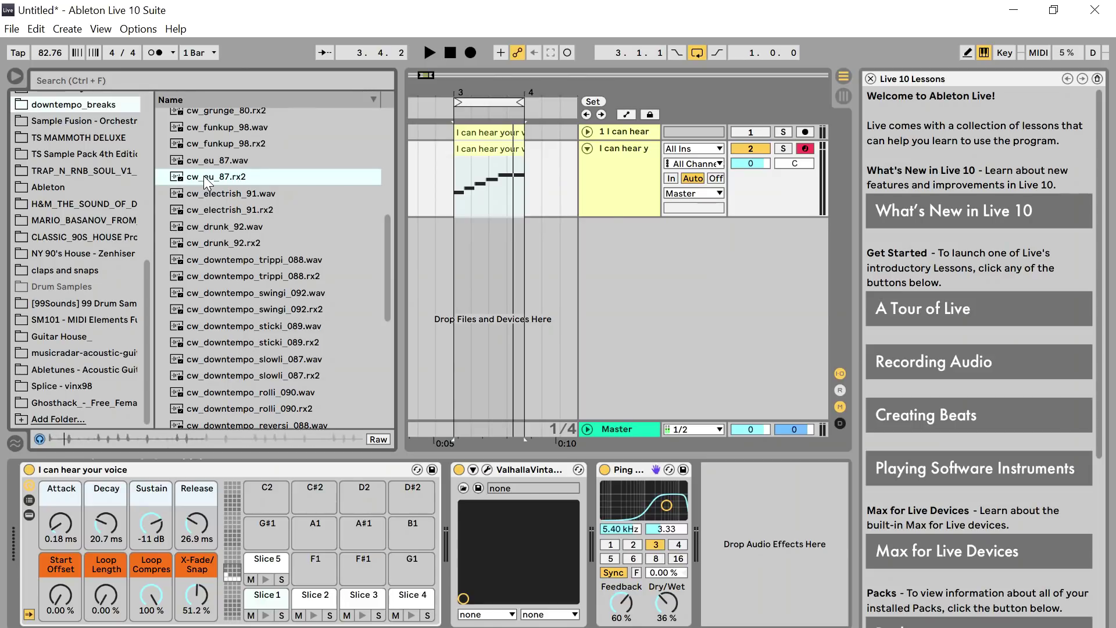
# Step: Place cw_eu_87.rx2 on a new audio track at bar 3, loop its four-bar length, and narrow the browser
pyautogui.moveTo(204, 176); pyautogui.dragTo(455, 241)
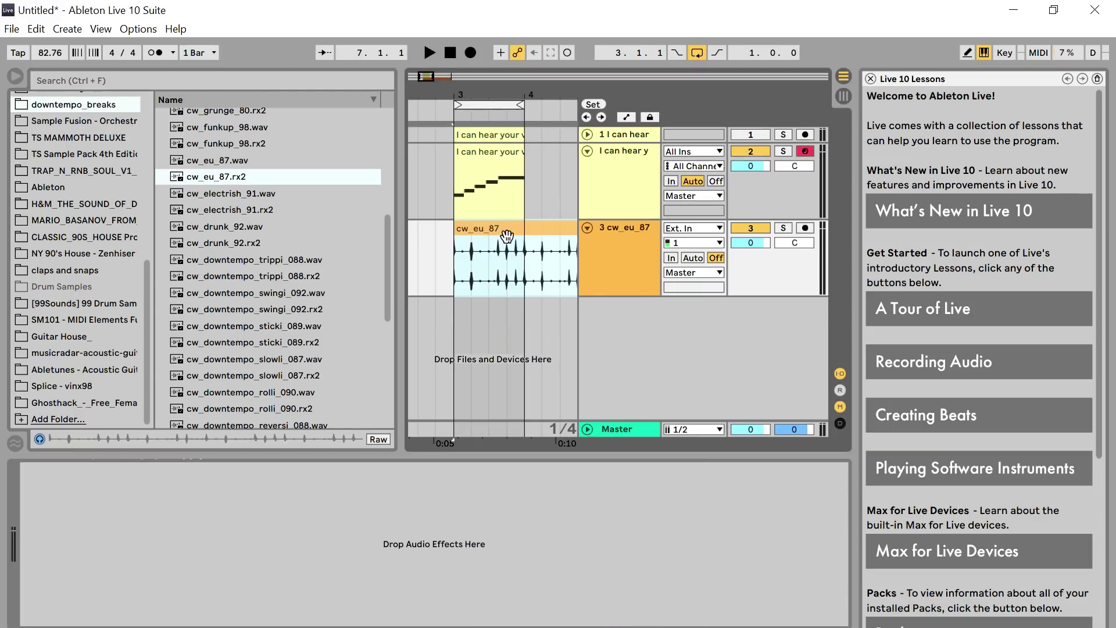
pyautogui.click(546, 233)
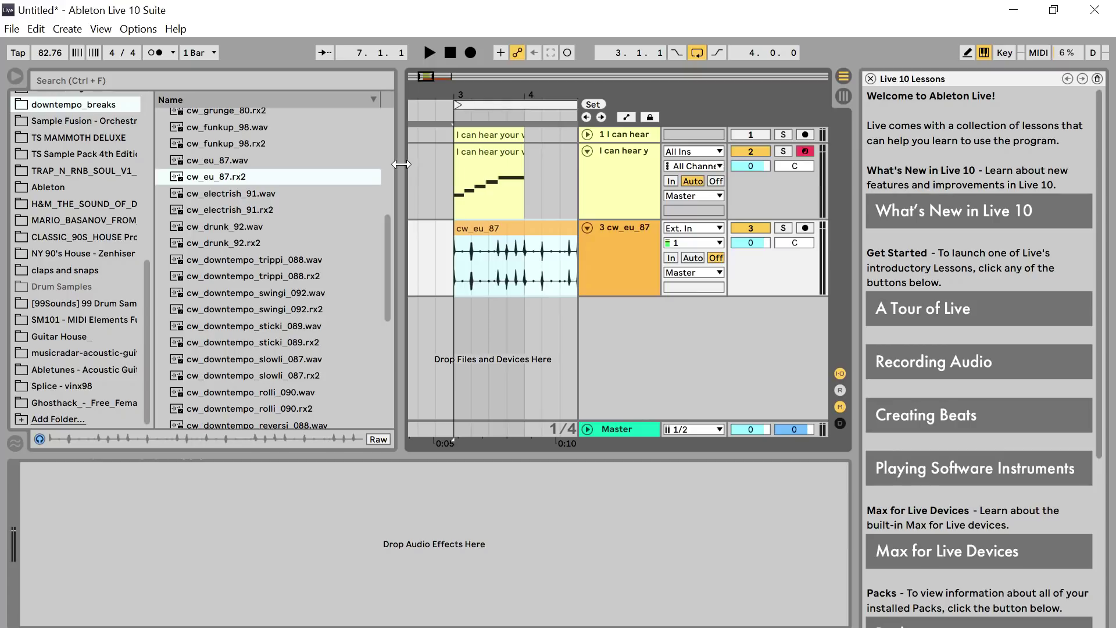
pyautogui.moveTo(390, 164); pyautogui.dragTo(247, 164)
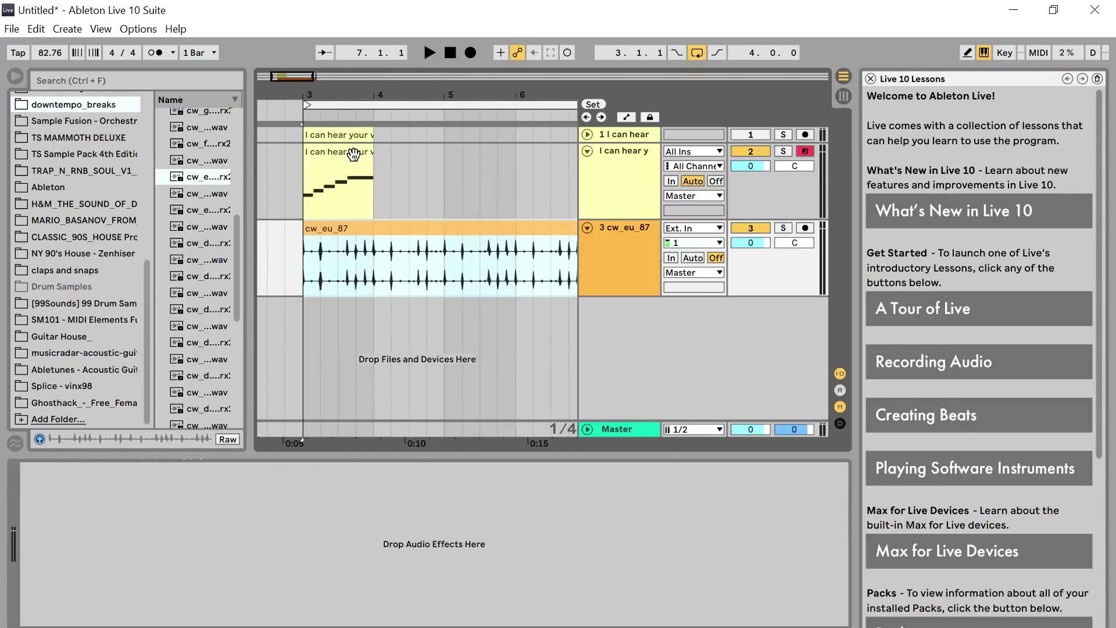
# Step: Delete the original MIDI clip from the sliced vocal track and record a new slice pattern with MIDI overdub over the four-bar loop
pyautogui.click(353, 154)
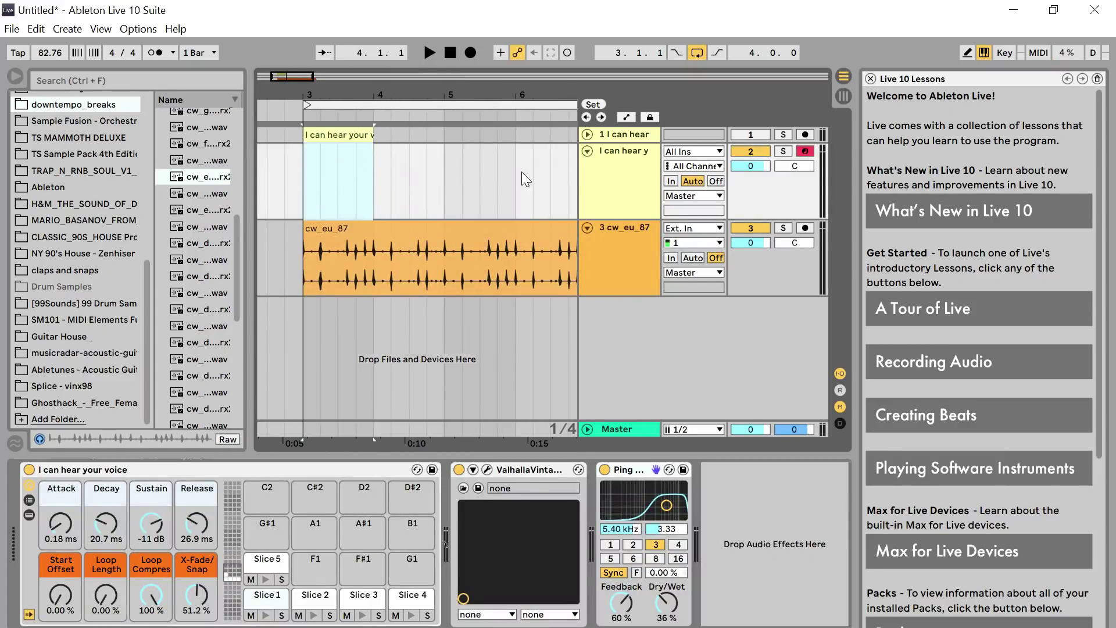
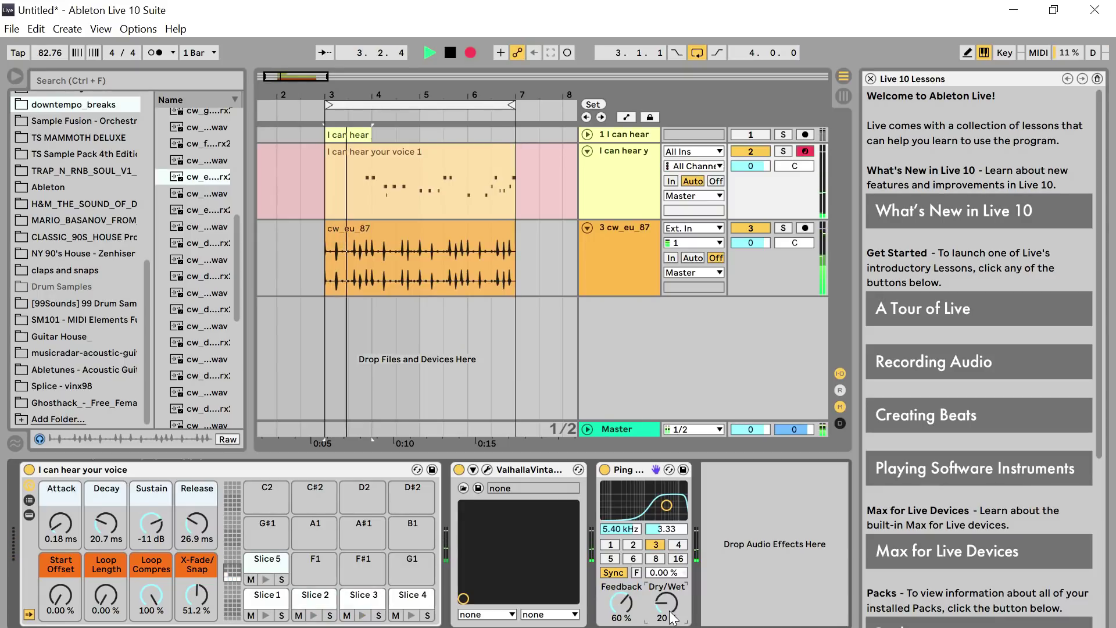
pyautogui.click(501, 52)
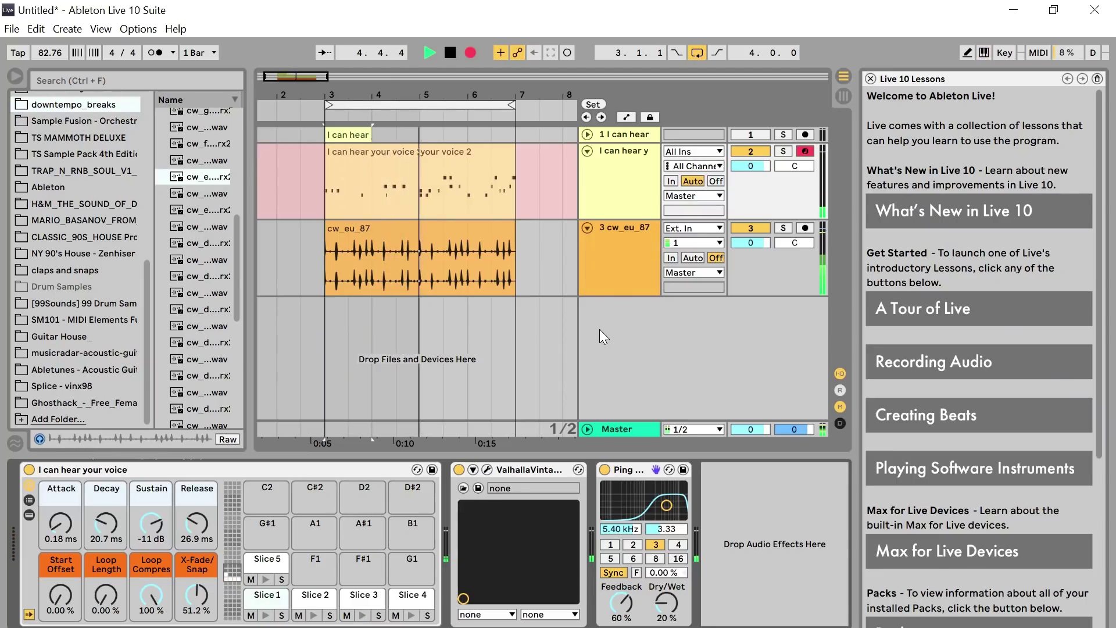
pyautogui.press('space')
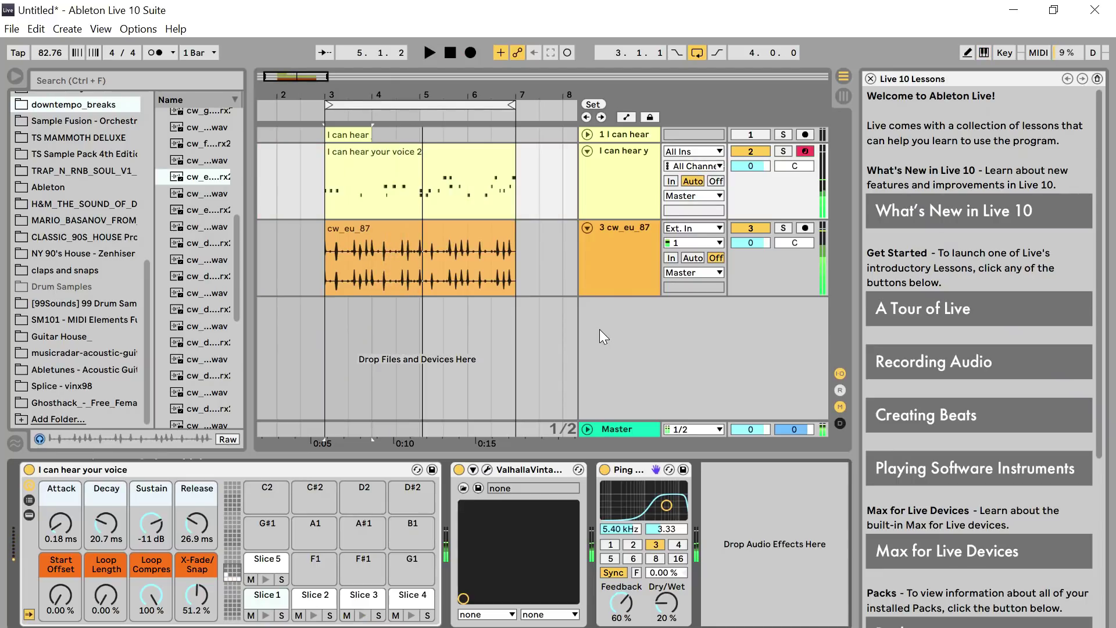
# Step: Open the recorded vocal clip in an enlarged note editor, folded to the used slices, and start playback
pyautogui.doubleClick(400, 152)
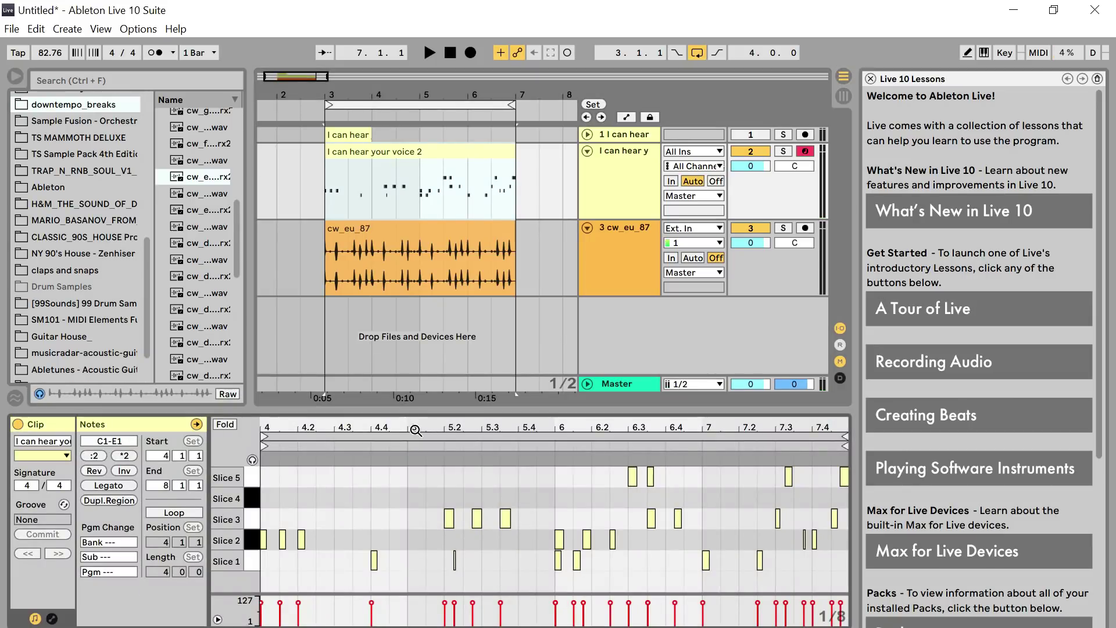
pyautogui.click(225, 425)
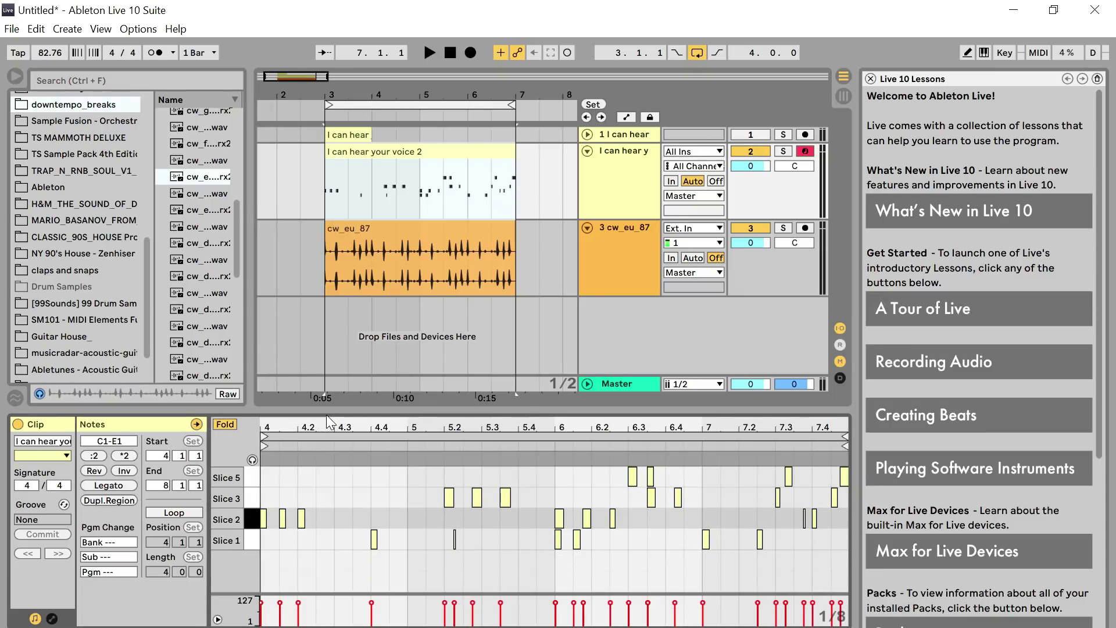
pyautogui.moveTo(325, 407); pyautogui.dragTo(320, 282)
pyautogui.press('space')
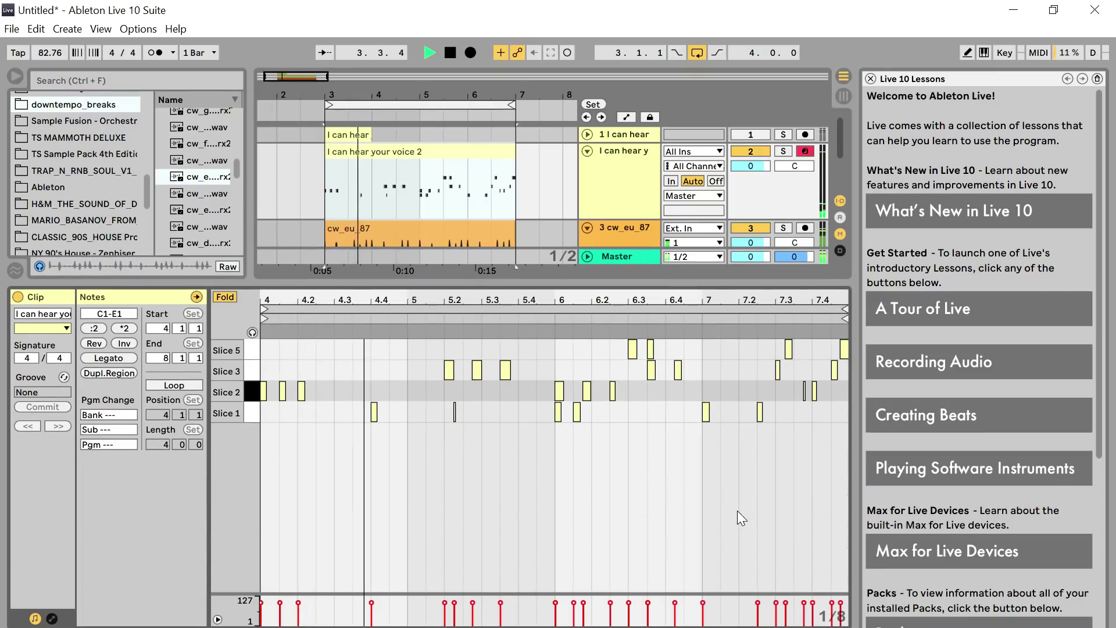
# Step: Move the two Slice 1 notes at bar 6 back to start at 5.4, and the Slice 3 note after 6.3 forward to 6.4
pyautogui.click(564, 411)
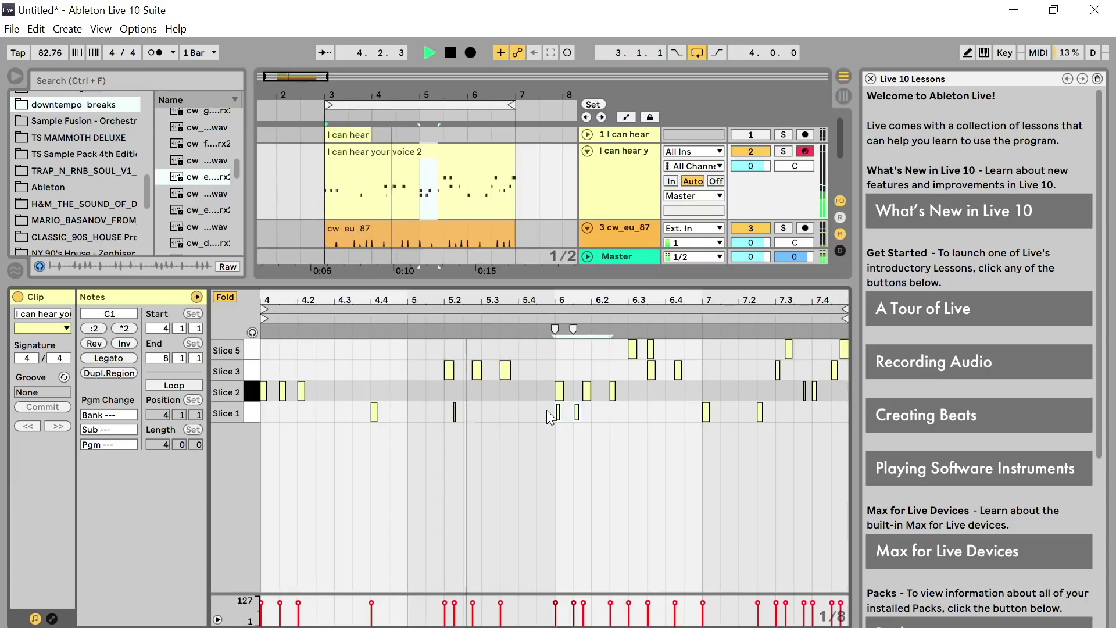
pyautogui.press('Left')
pyautogui.press('Left')
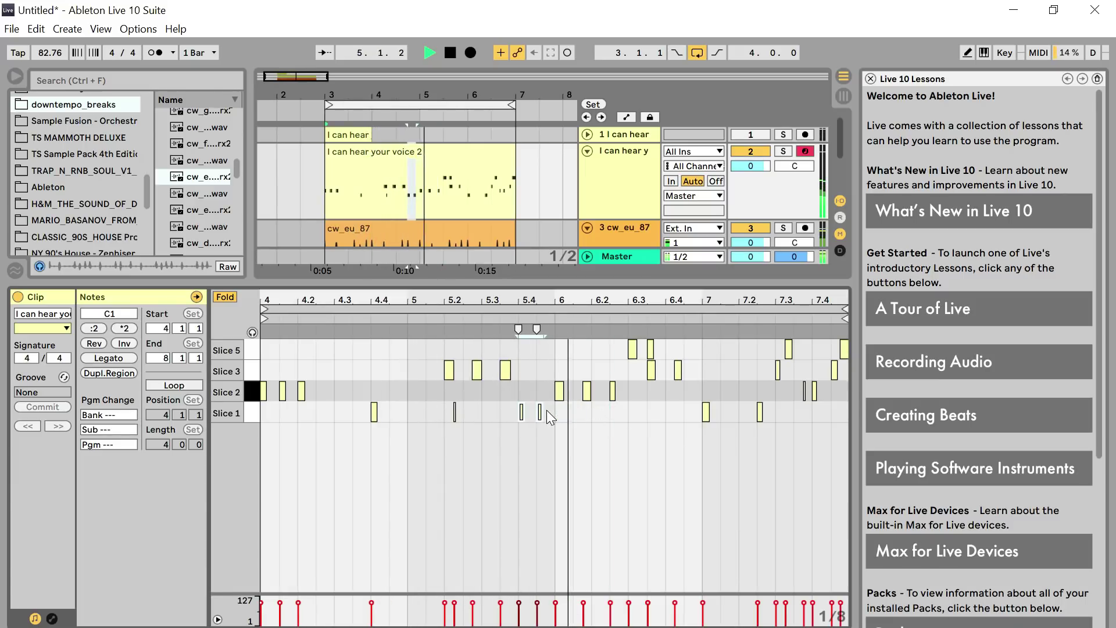
pyautogui.click(651, 370)
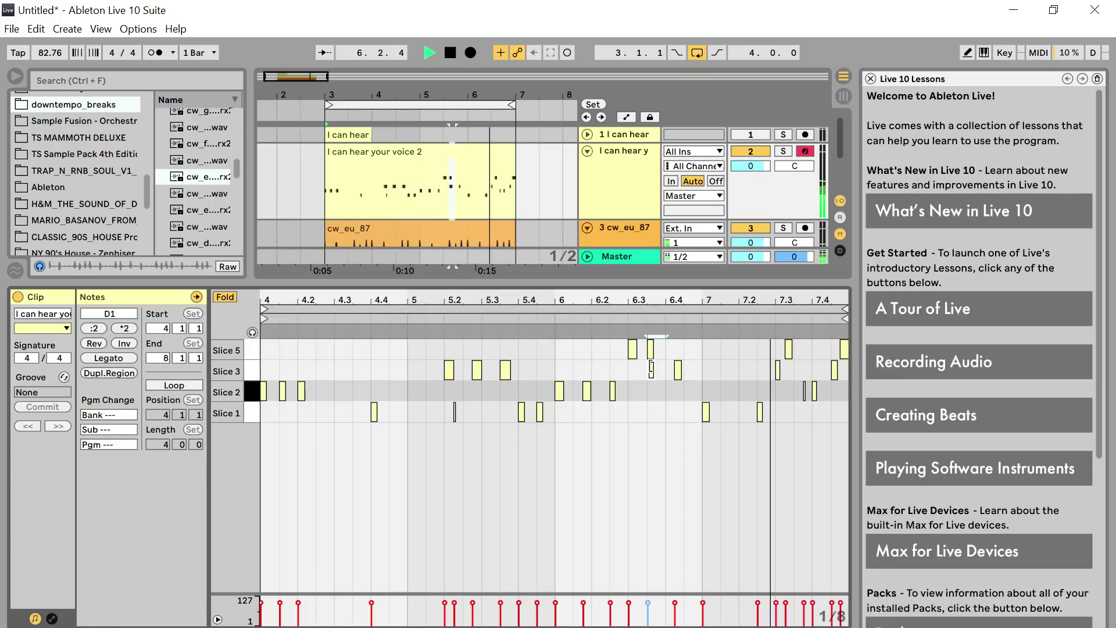
pyautogui.press('Right')
pyautogui.press('Right')
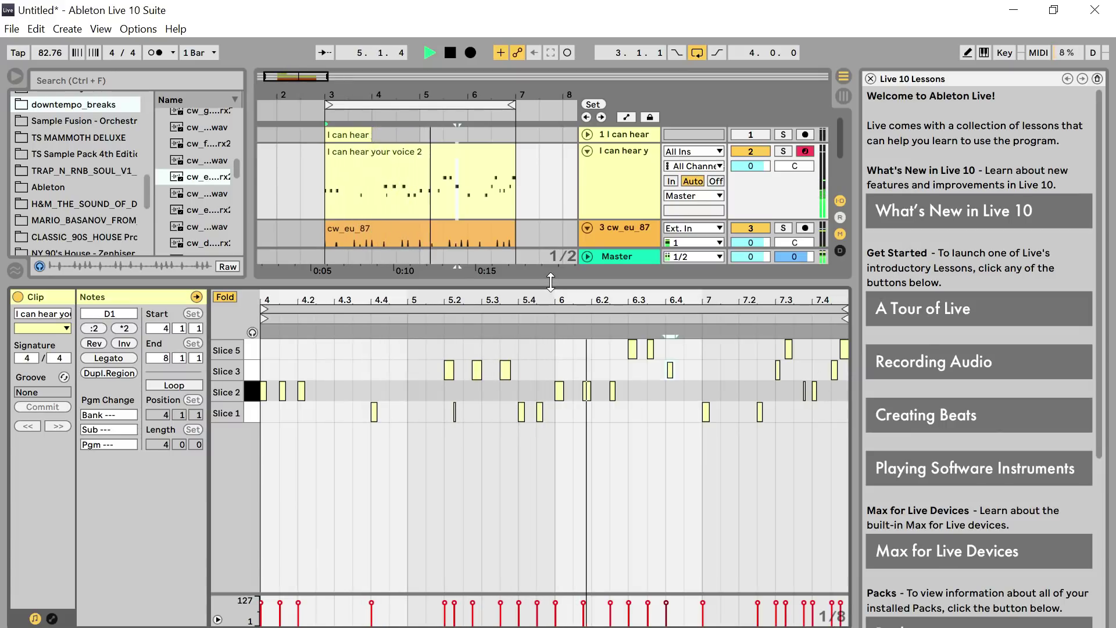
# Step: Return to the vocal track's devices, set the reverb's Decay to 3.10 s and Mix to 42.8 %, and close its window
pyautogui.moveTo(550, 286); pyautogui.dragTo(538, 389)
pyautogui.hotkey('shift', 'Tab')
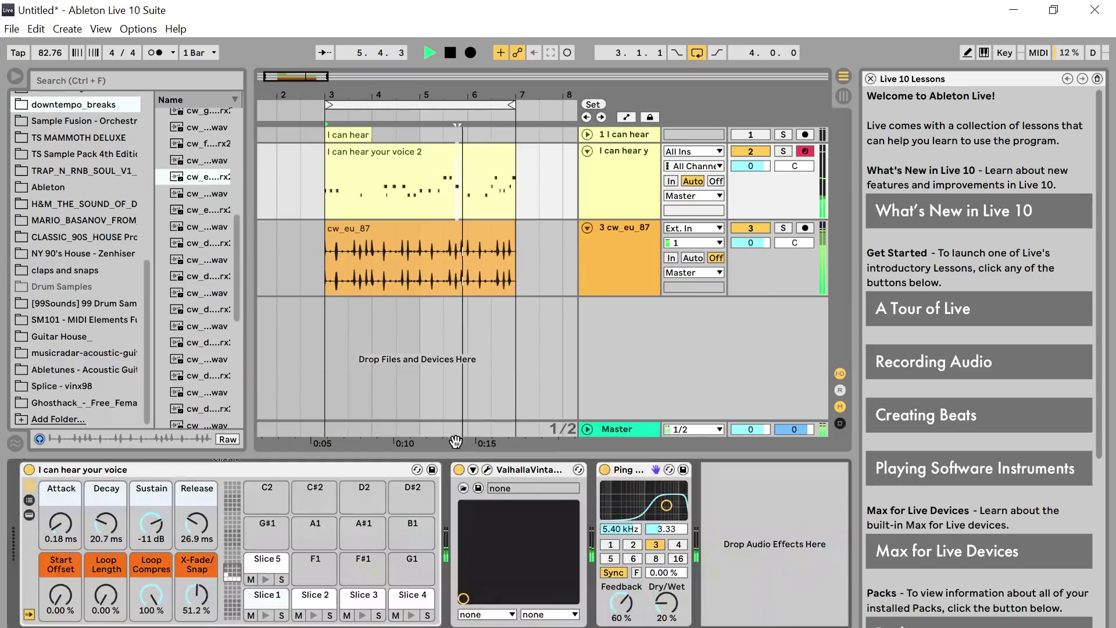
pyautogui.click(488, 469)
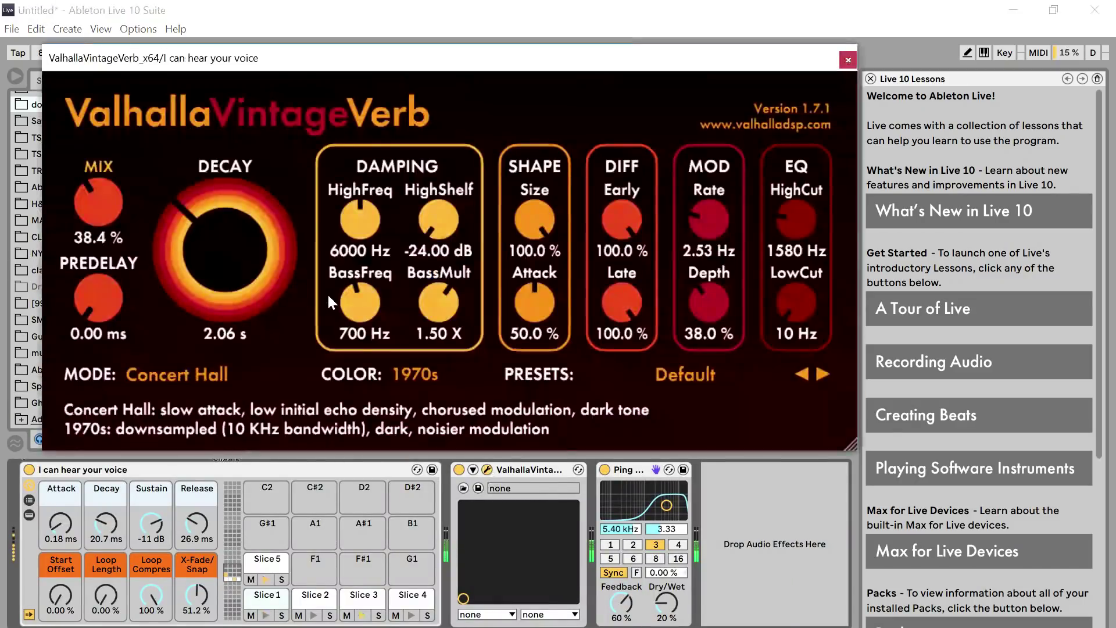
pyautogui.moveTo(234, 252); pyautogui.dragTo(223, 239)
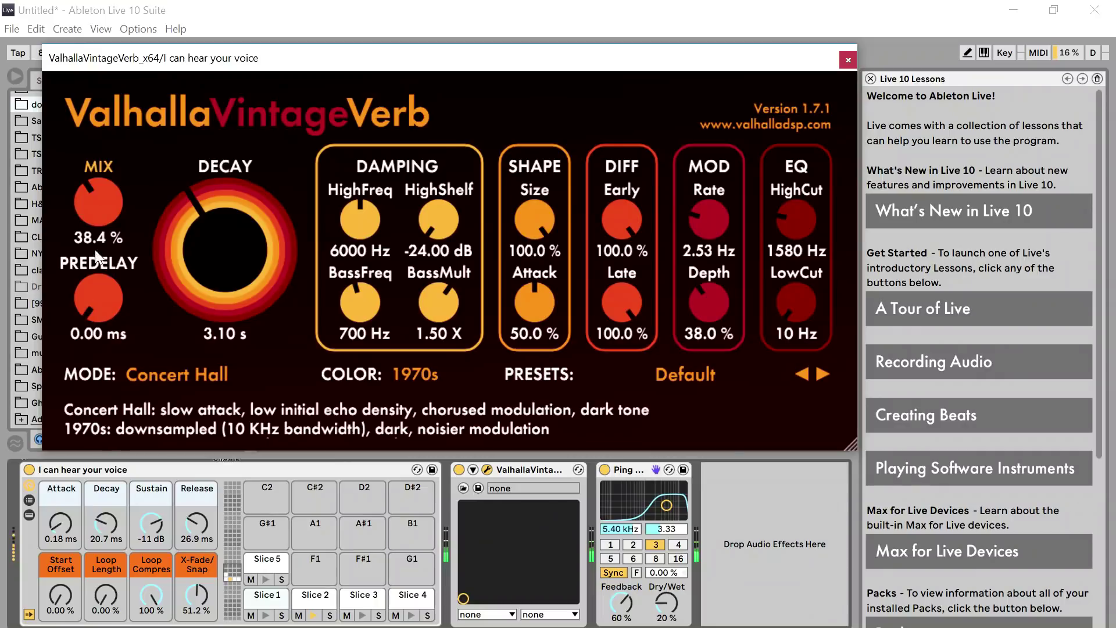
pyautogui.scroll(1, 90, 219)
pyautogui.scroll(1, 89, 219)
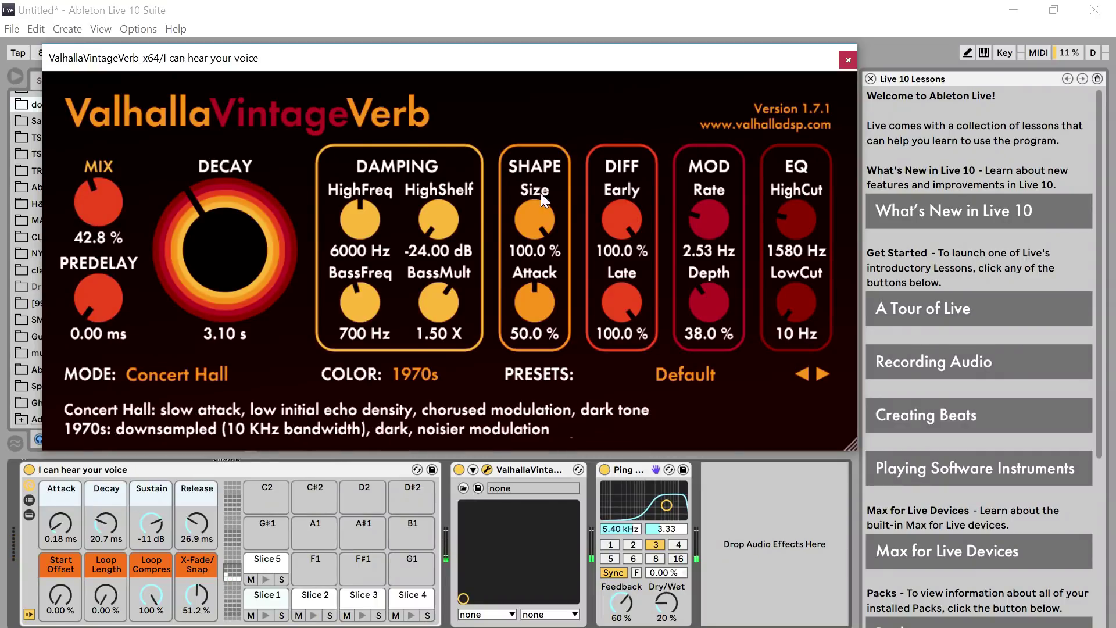
pyautogui.click(848, 60)
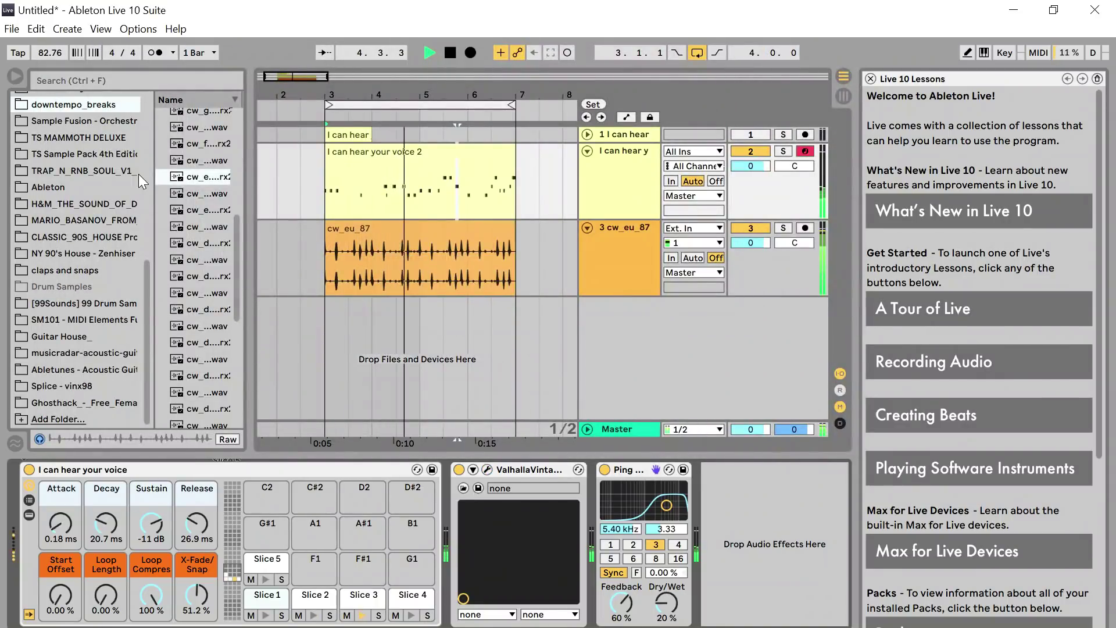
# Step: Add the ValhallaSpaceModulator_x64 plug-in after the Ping Pong Delay on the vocal track
pyautogui.scroll(5, 142, 173)
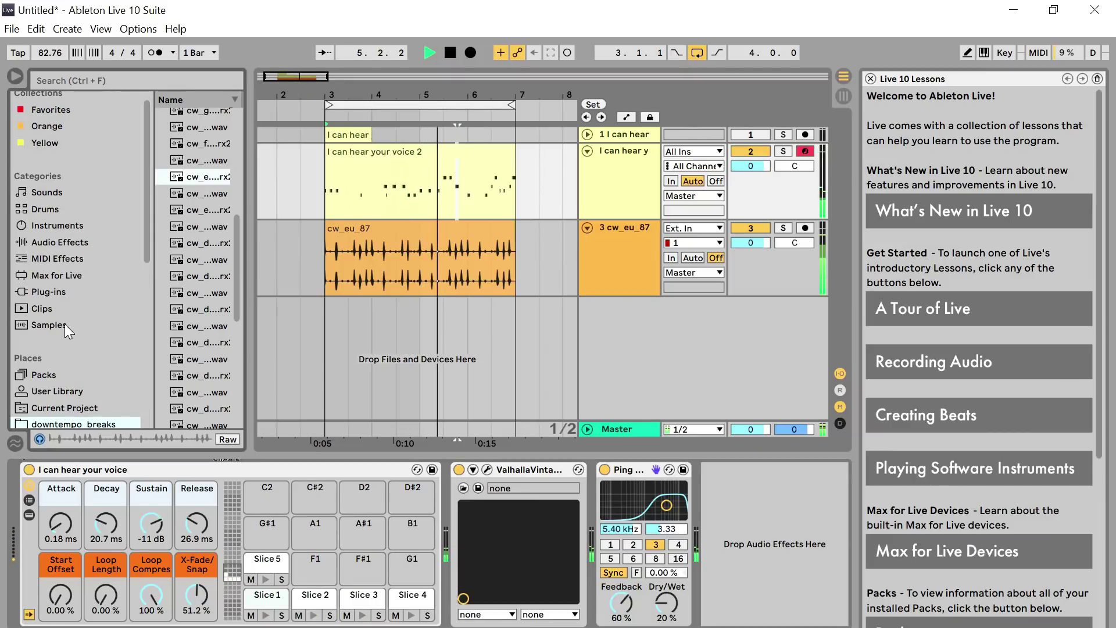
pyautogui.click(65, 289)
pyautogui.moveTo(246, 324); pyautogui.dragTo(381, 325)
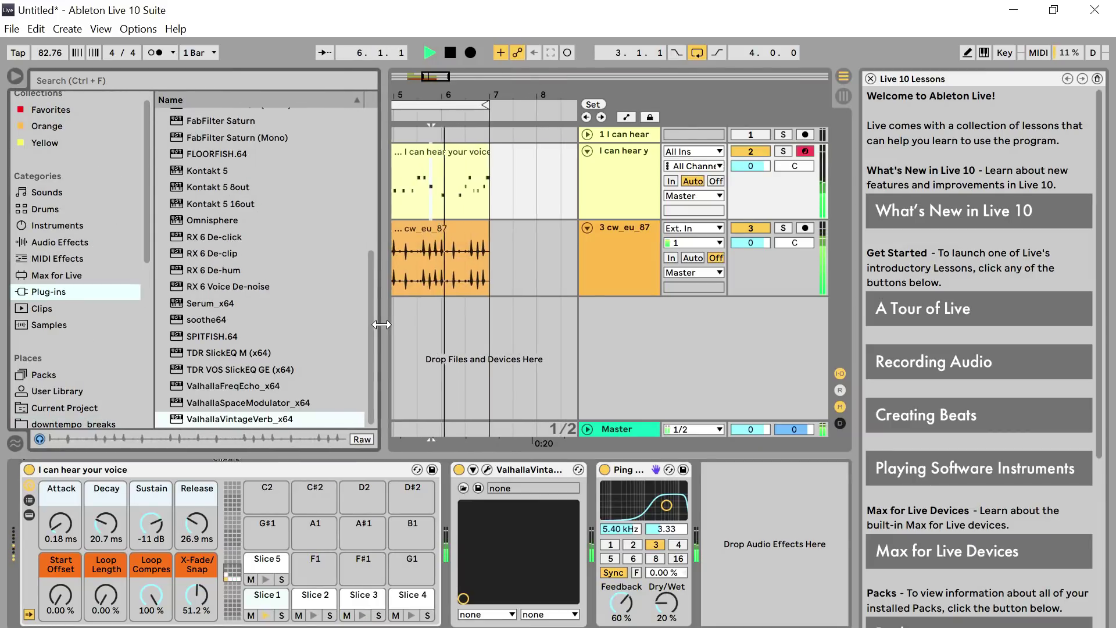
pyautogui.click(271, 402)
pyautogui.moveTo(270, 402); pyautogui.dragTo(771, 506)
# Step: Set the ValhallaSpaceModulator's Rate to 1.22 Hz, adjust its Depth and Mix, and close its window
pyautogui.moveTo(416, 209); pyautogui.dragTo(416, 216)
pyautogui.moveTo(158, 163); pyautogui.dragTo(170, 144)
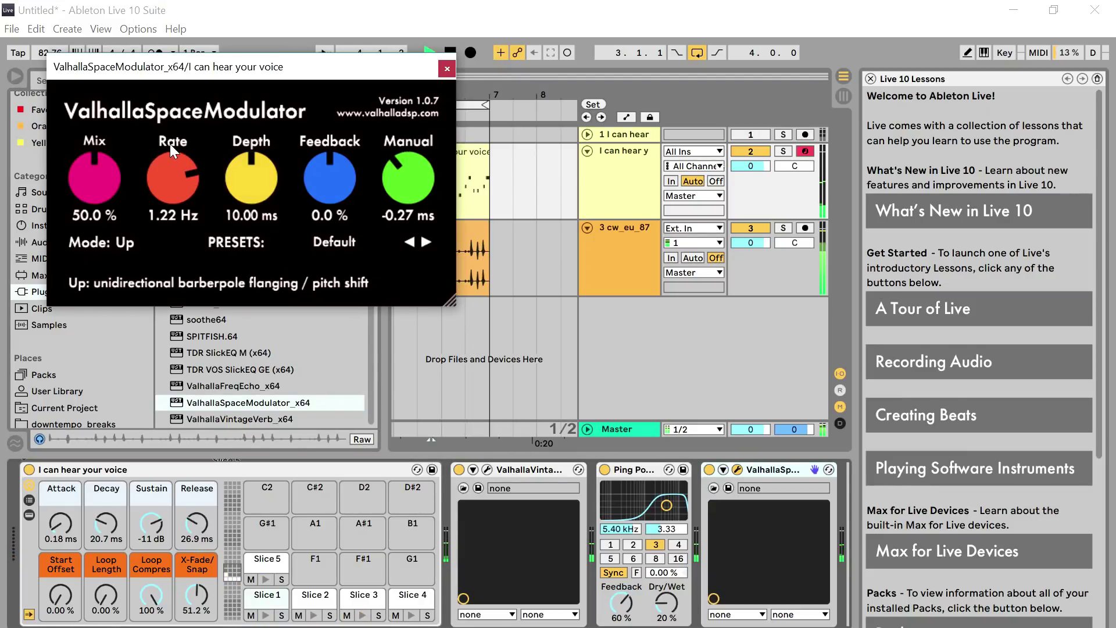
pyautogui.moveTo(253, 176); pyautogui.dragTo(258, 168)
pyautogui.moveTo(94, 177)
pyautogui.mouseDown()
pyautogui.moveTo(93, 210)
pyautogui.moveTo(83, 158)
pyautogui.moveTo(82, 189)
pyautogui.mouseUp()
pyautogui.click(447, 68)
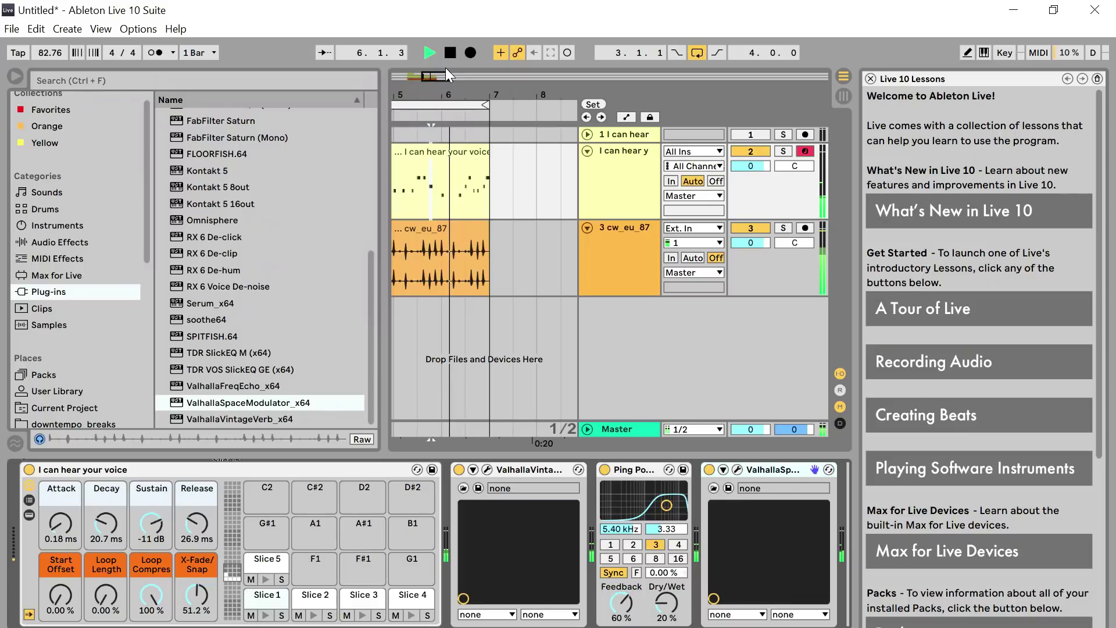
# Step: Load the SynthMaster2 instrument from the Steinberg VST2 plug-ins onto a new track
pyautogui.click(58, 226)
pyautogui.click(46, 290)
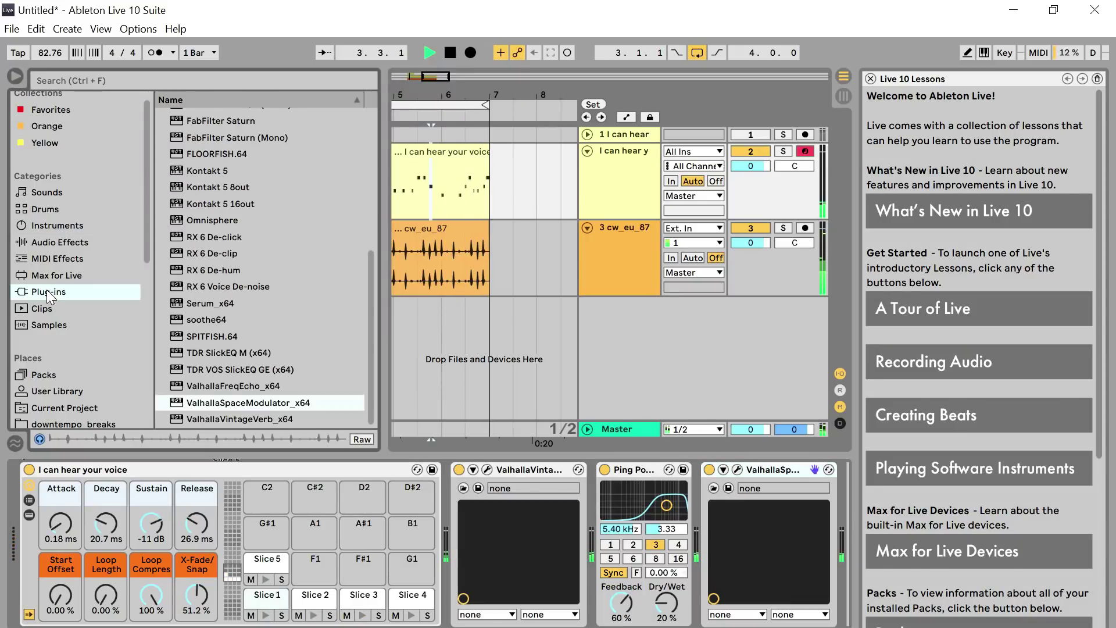
pyautogui.click(372, 120)
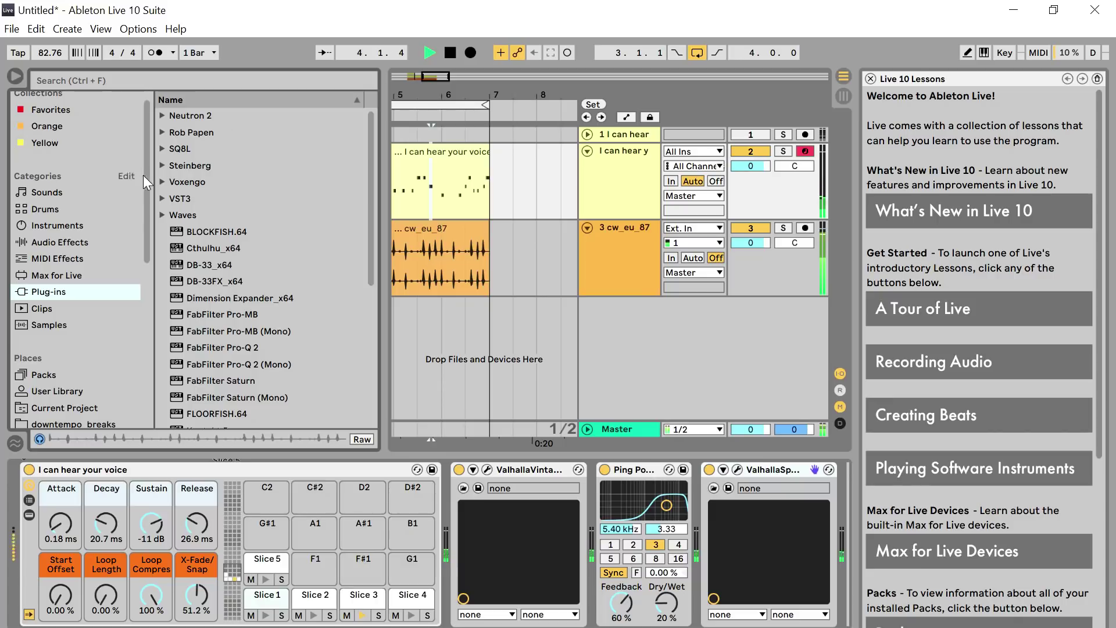
pyautogui.click(165, 169)
pyautogui.click(173, 182)
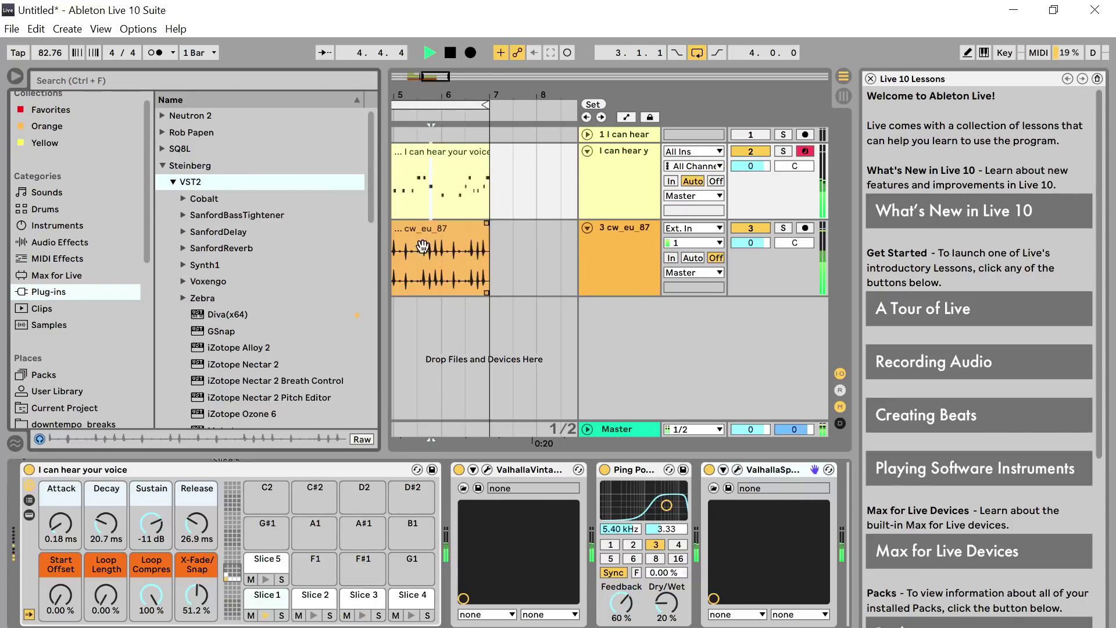
pyautogui.moveTo(371, 216); pyautogui.dragTo(378, 291)
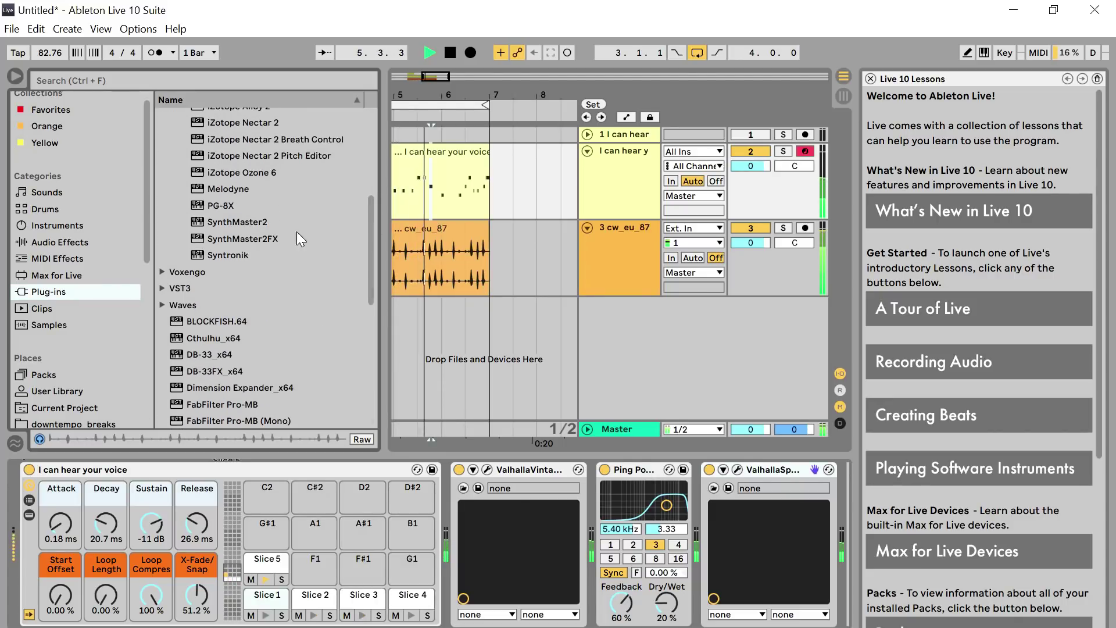
pyautogui.moveTo(257, 225); pyautogui.dragTo(676, 361)
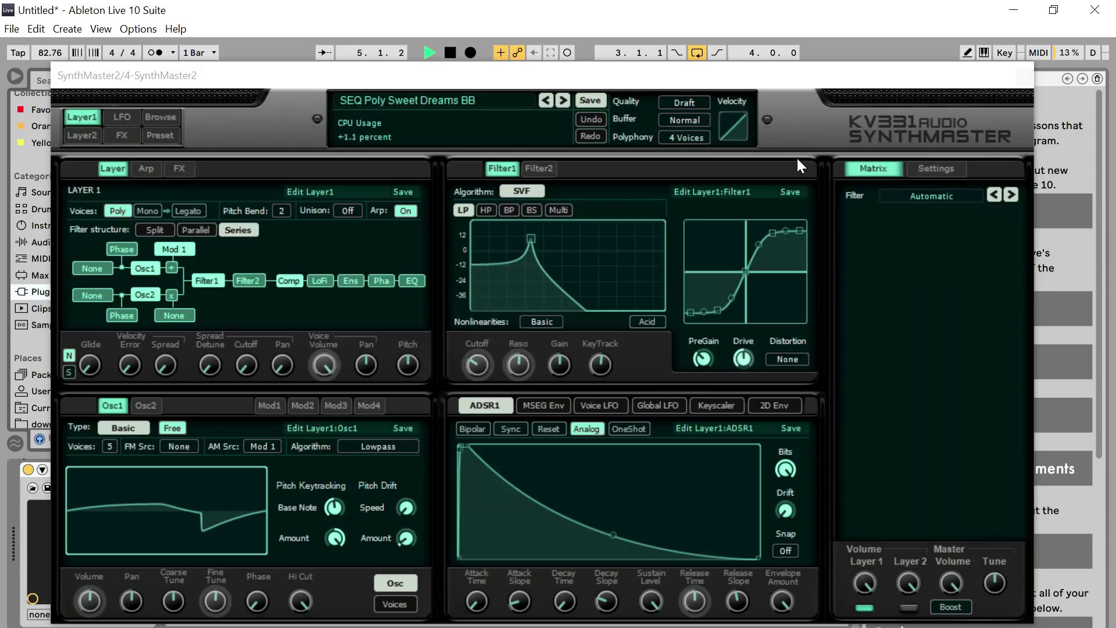
# Step: Filter SynthMaster2's presets by the Bass instrument type and load the BA Analog Bass preset
pyautogui.click(161, 117)
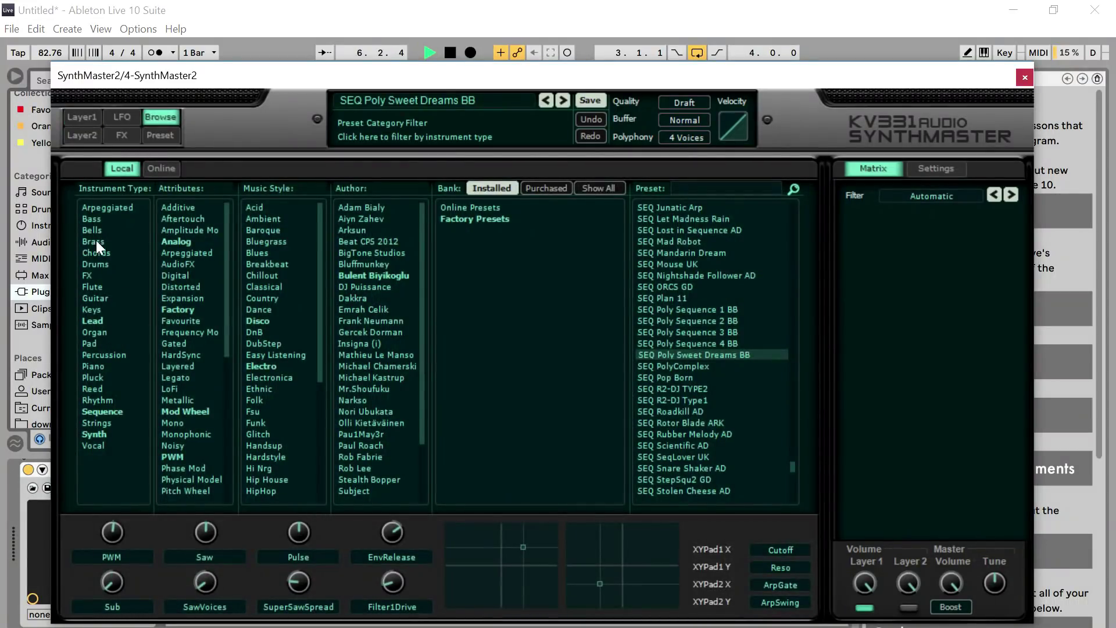
pyautogui.click(98, 218)
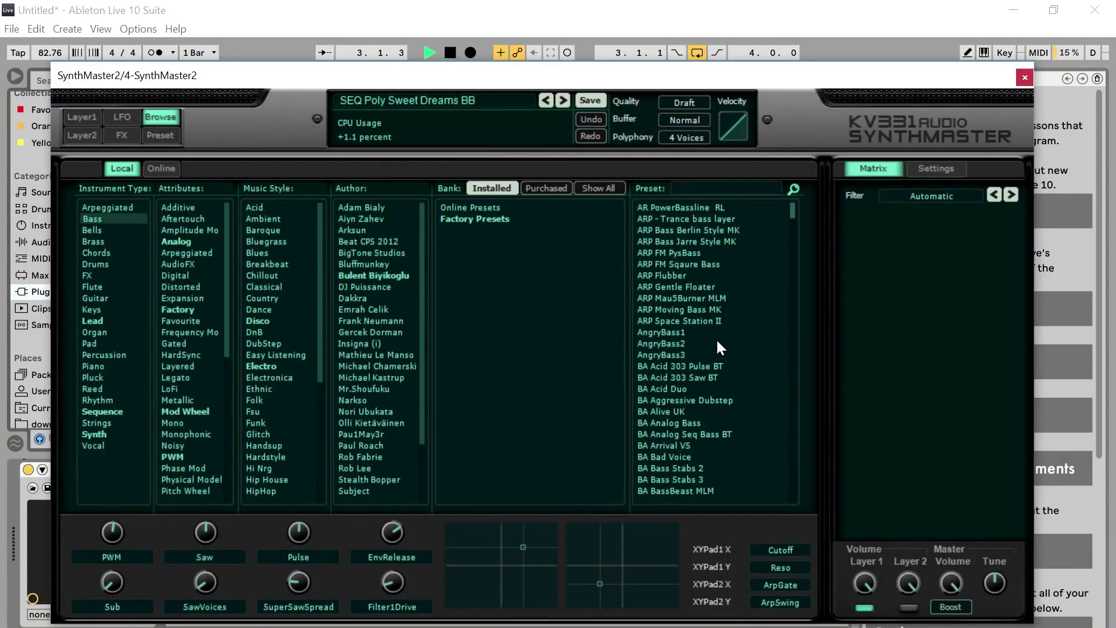
pyautogui.click(687, 422)
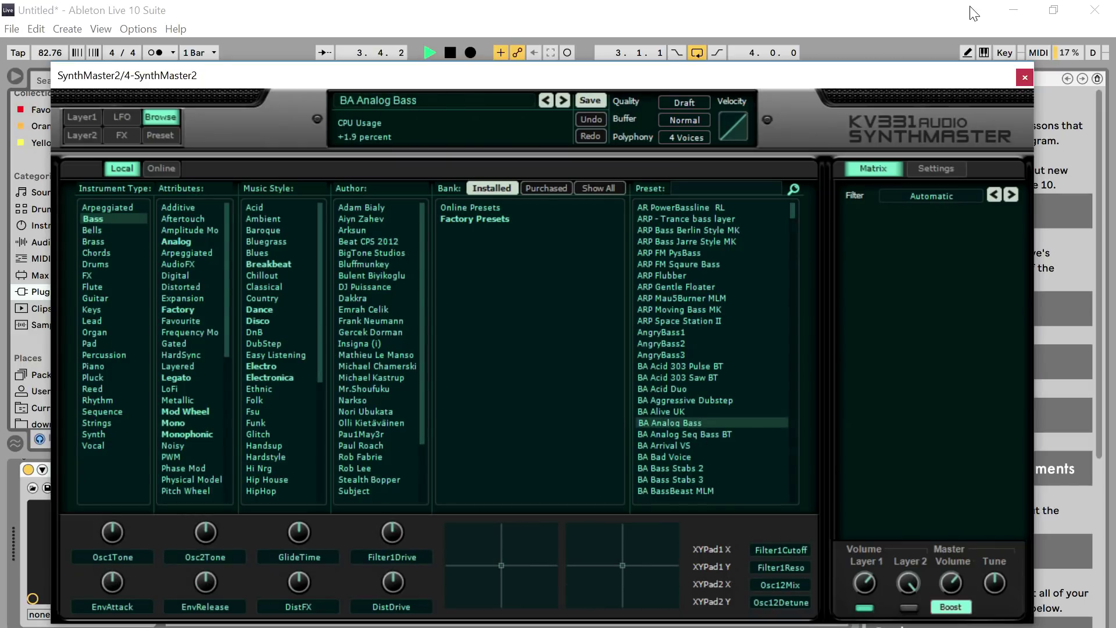
# Step: Collapse all tracks in the arrangement and enable the computer MIDI keyboard, with the SynthMaster2 window moved aside
pyautogui.moveTo(942, 78); pyautogui.dragTo(584, 235)
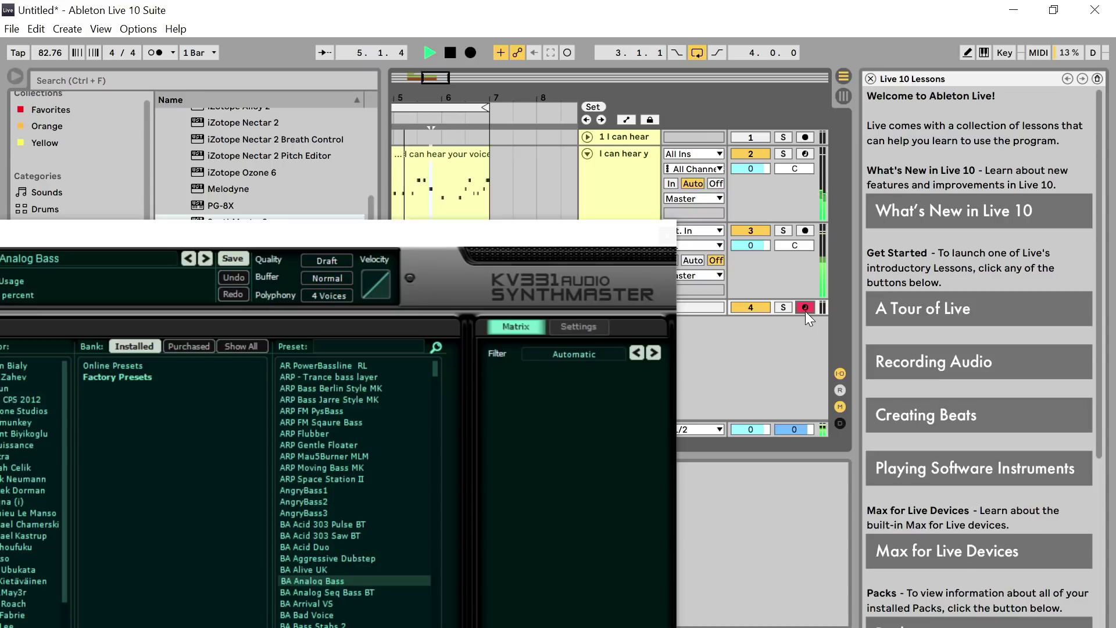
pyautogui.hotkey('alt', 'u')
pyautogui.press('a')
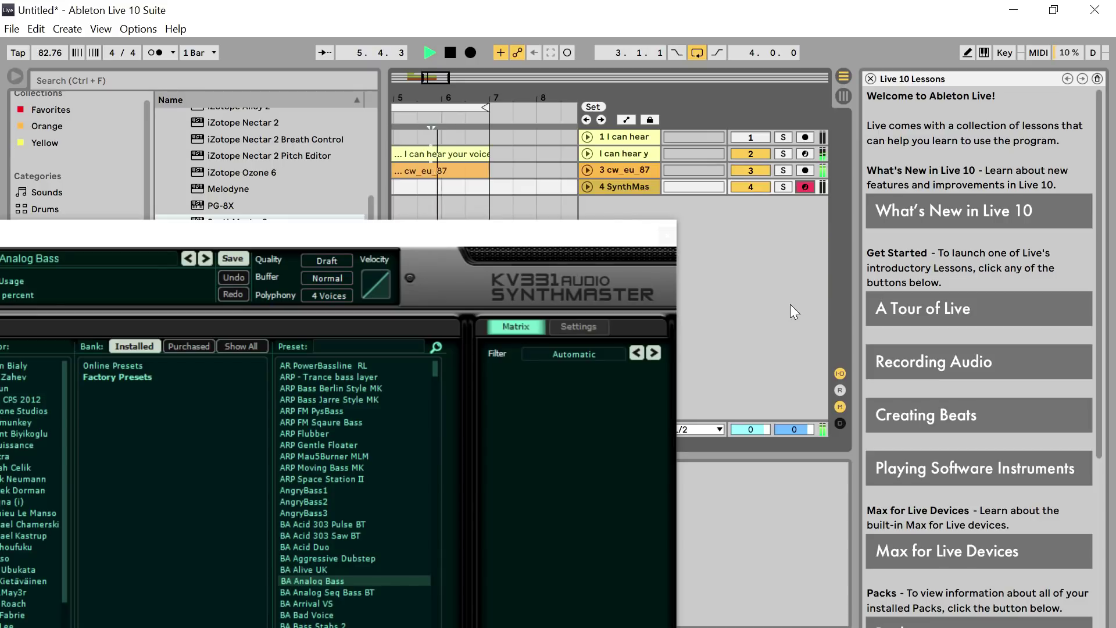
pyautogui.click(983, 52)
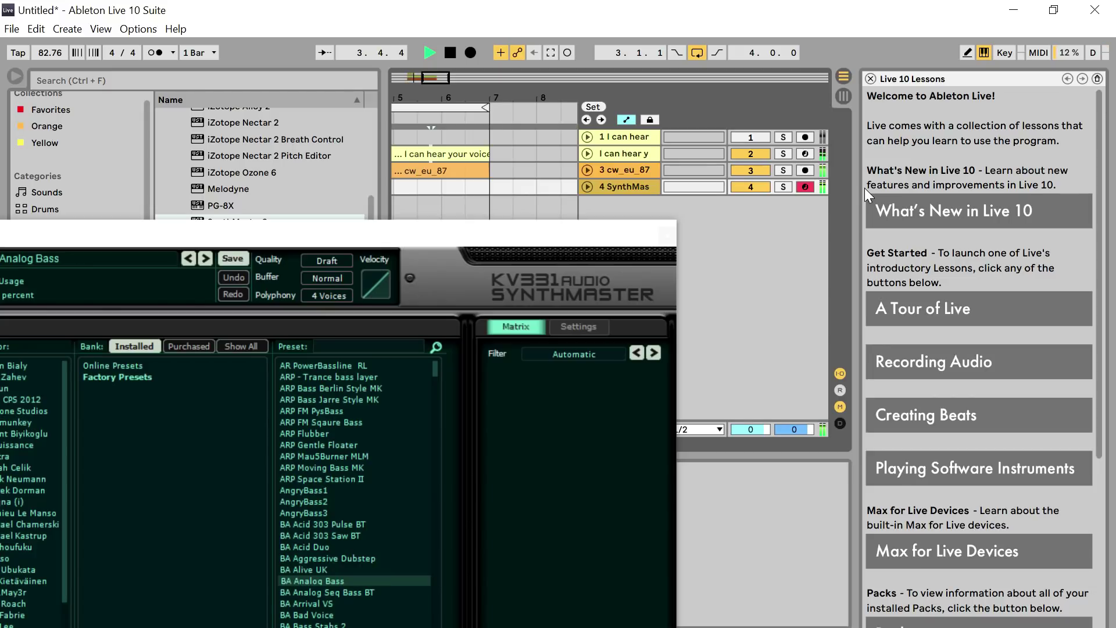
# Step: Switch SynthMaster2 to the BA Analog Seq Bass BT preset and record a bass part over the loop on track 4
pyautogui.click(363, 589)
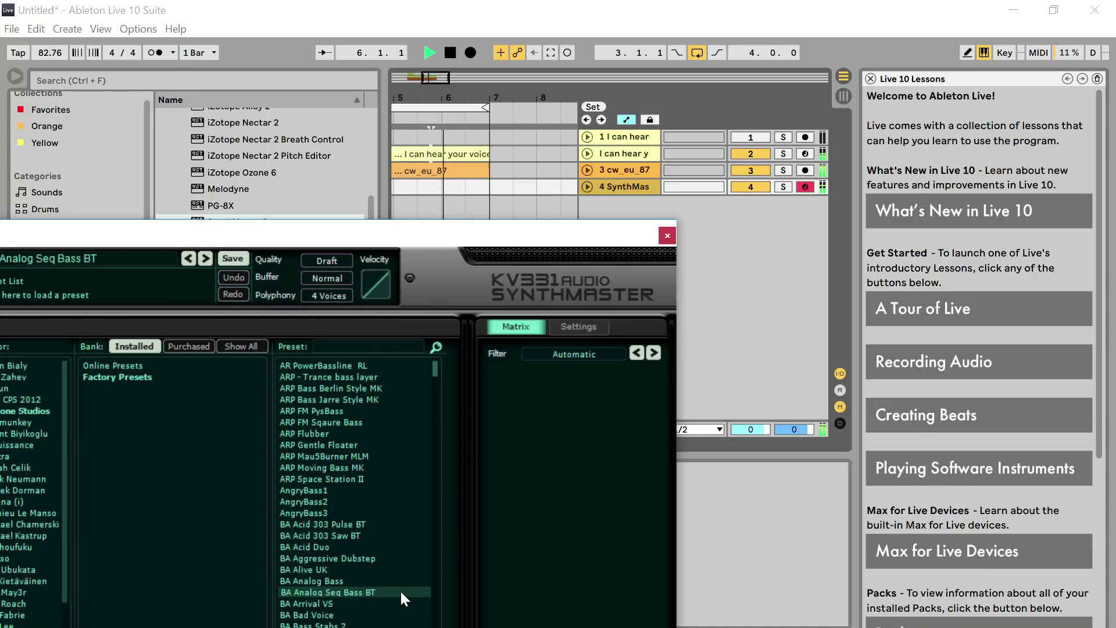
pyautogui.click(667, 235)
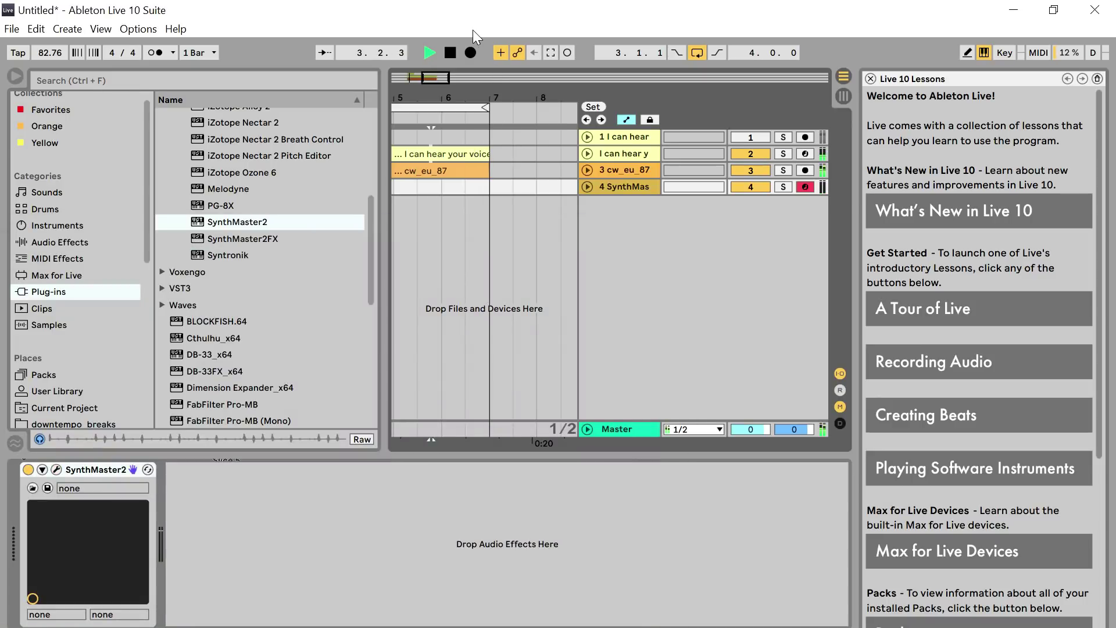
pyautogui.click(470, 52)
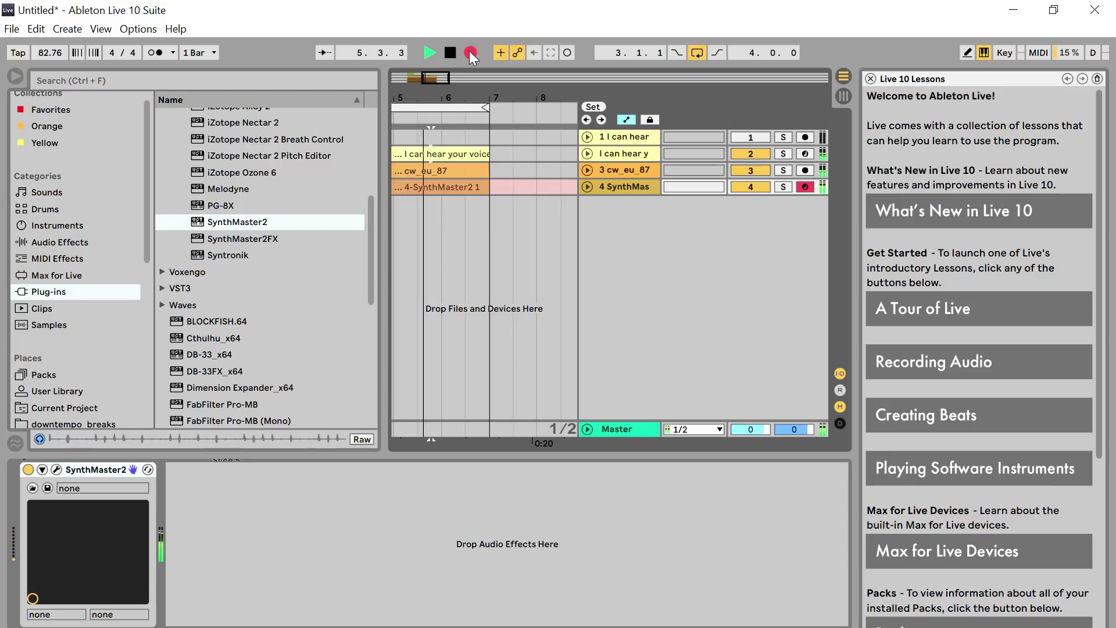
pyautogui.press('space')
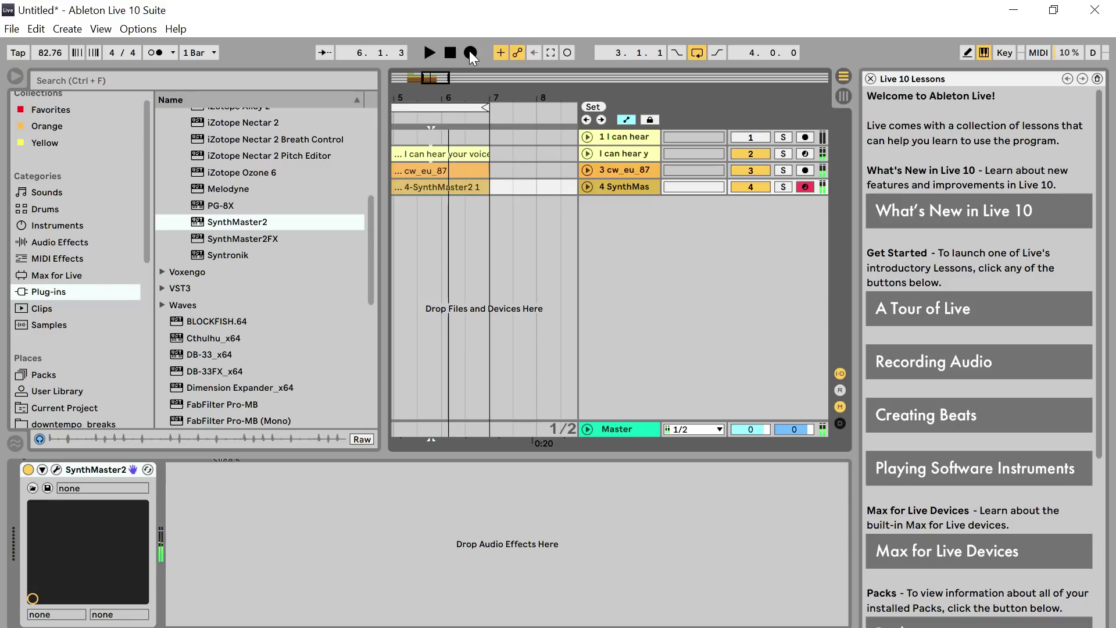
# Step: Open the recorded bass clip in an enlarged, unfolded note editor and play it back
pyautogui.doubleClick(439, 187)
pyautogui.moveTo(448, 393); pyautogui.dragTo(431, 257)
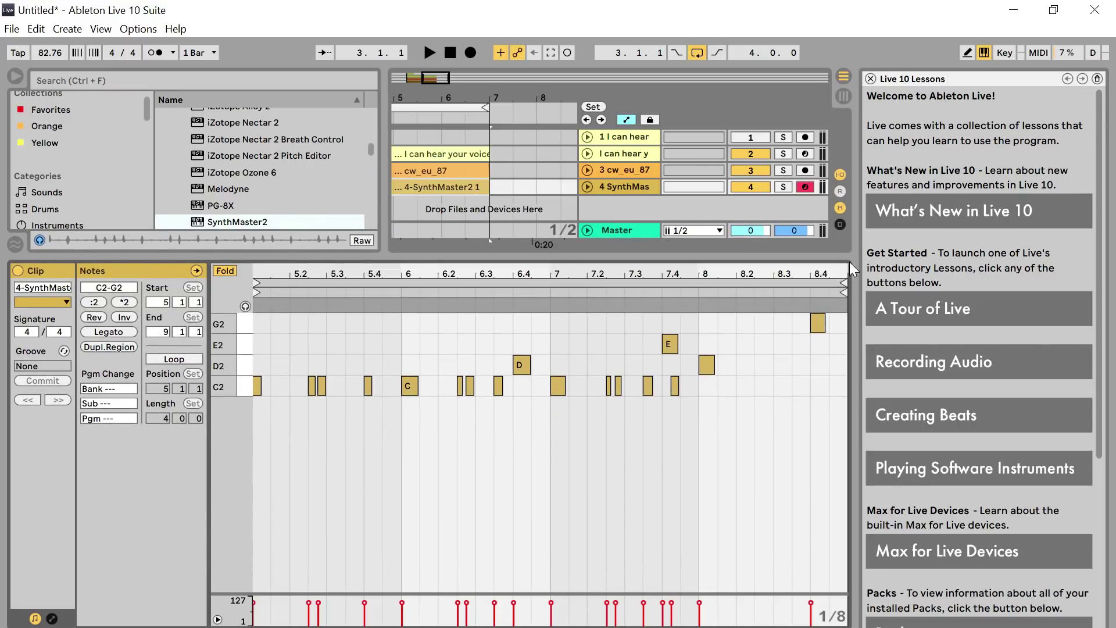
pyautogui.click(225, 271)
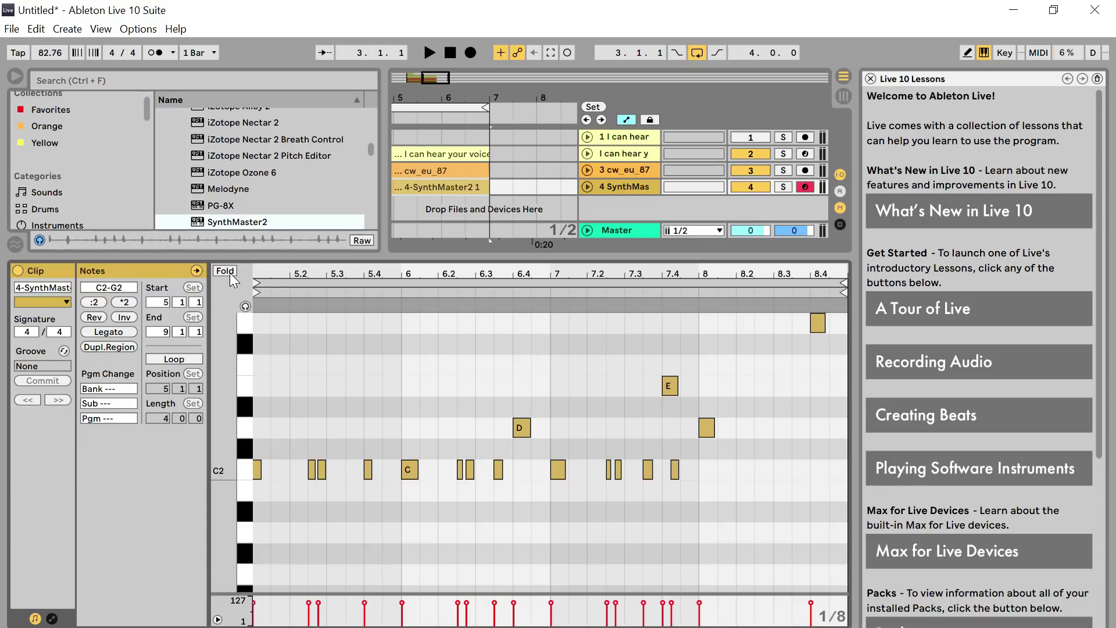
pyautogui.press('space')
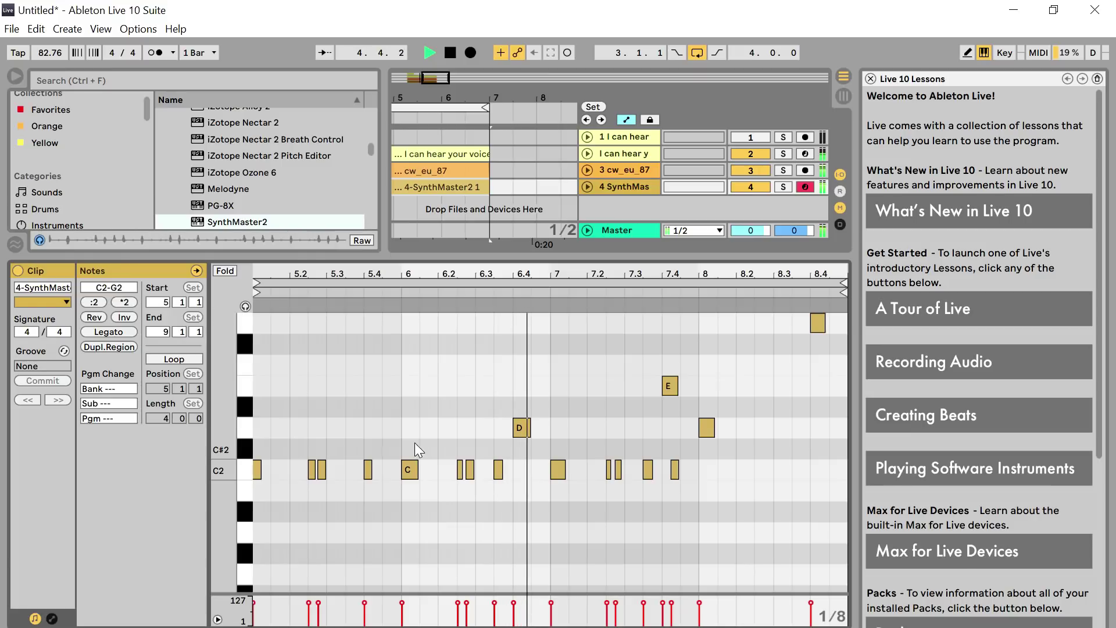
pyautogui.press('space')
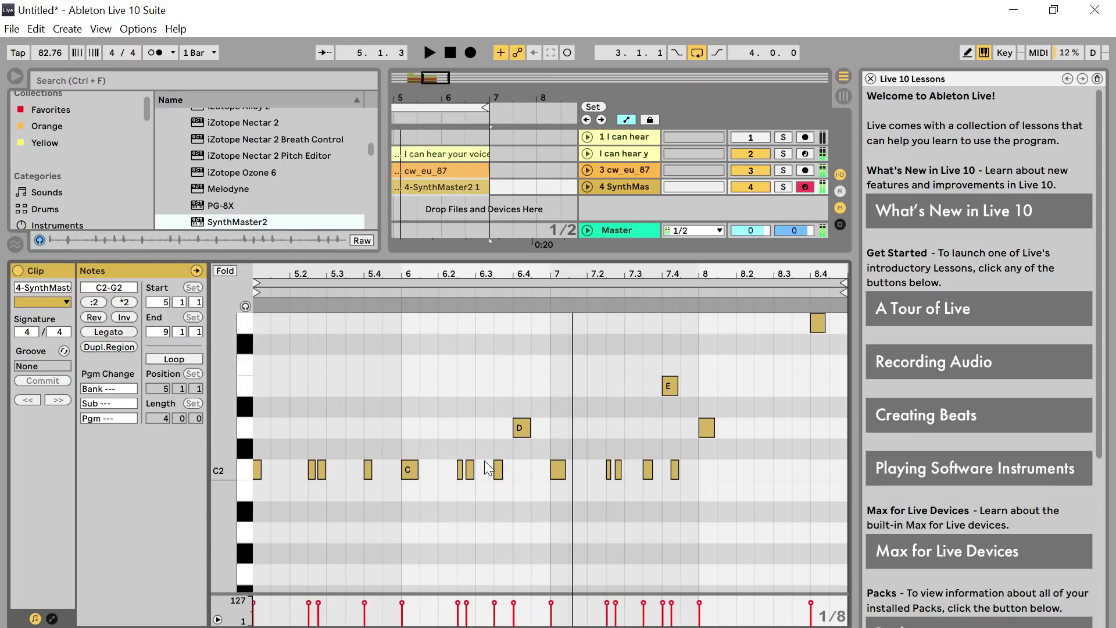
# Step: Transpose the D2 note at beat 6.4 and the E2 note at beat 7.4 up to F2
pyautogui.click(527, 428)
pyautogui.press('Right')
pyautogui.press('Up')
pyautogui.press('Up')
pyautogui.press('Up')
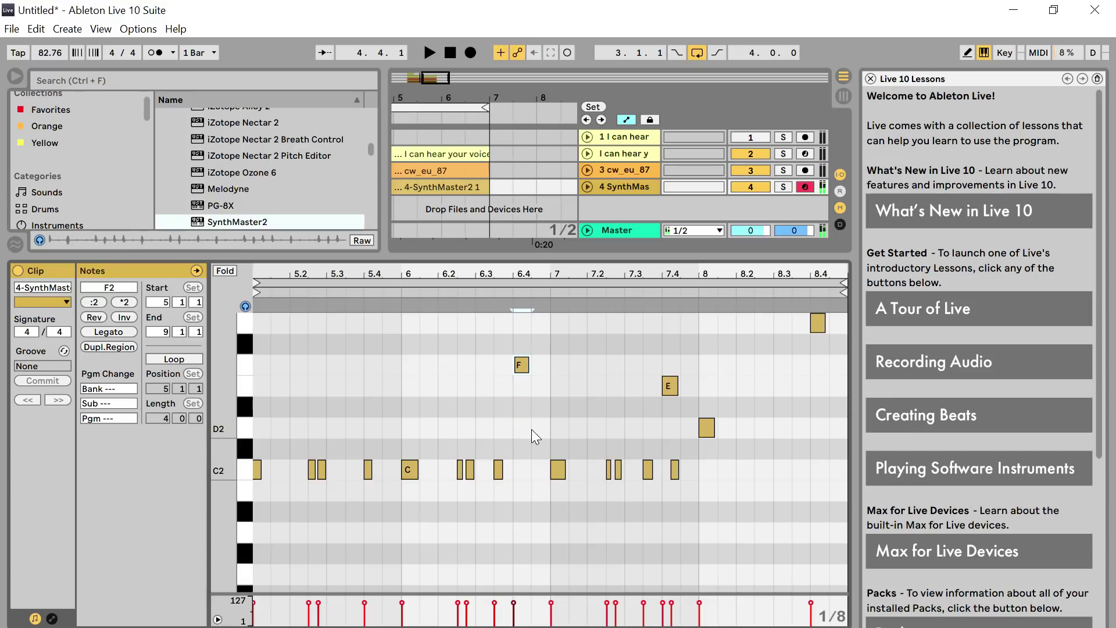
pyautogui.click(675, 390)
pyautogui.press('Up')
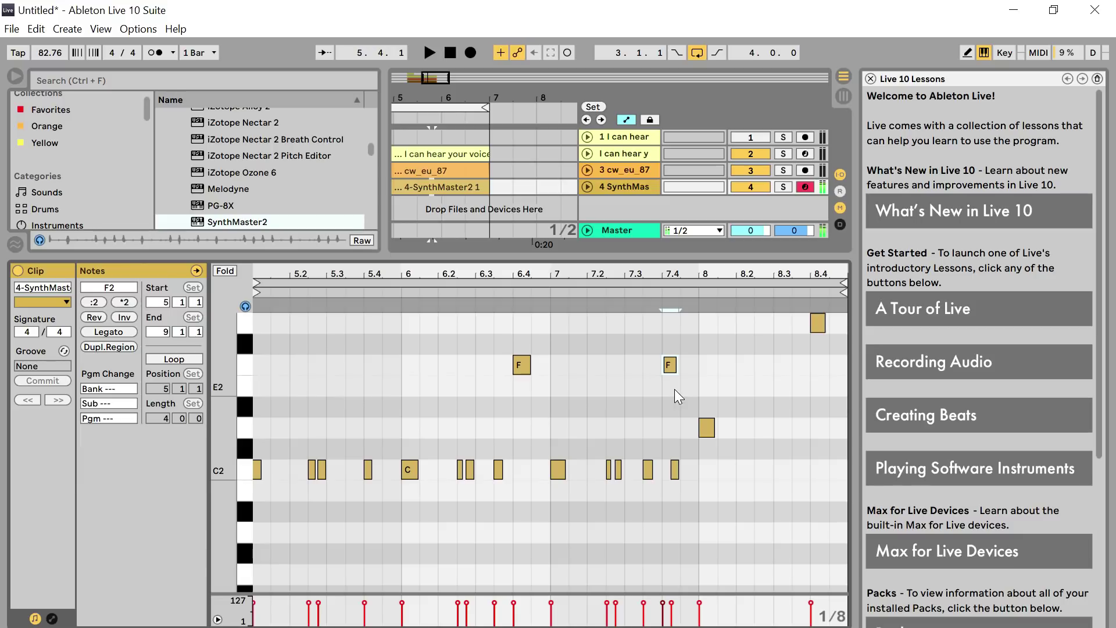
# Step: Raise the D2 note at bar 8 to D3 and the last G2 note to F3, and fold the note rows
pyautogui.click(705, 432)
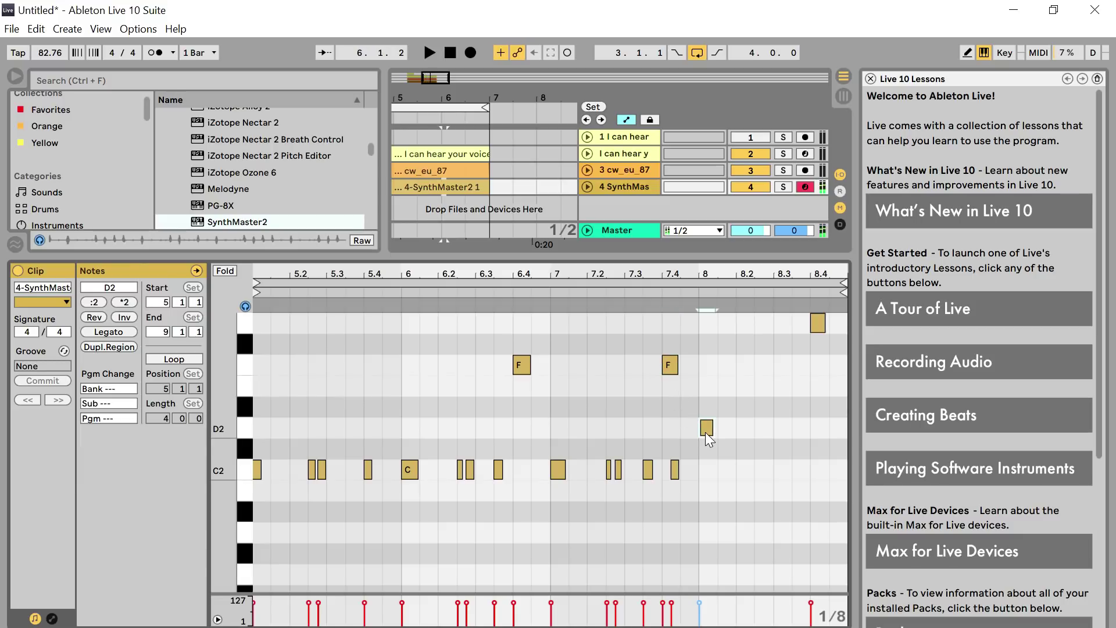
pyautogui.hotkey('shift', 'Up')
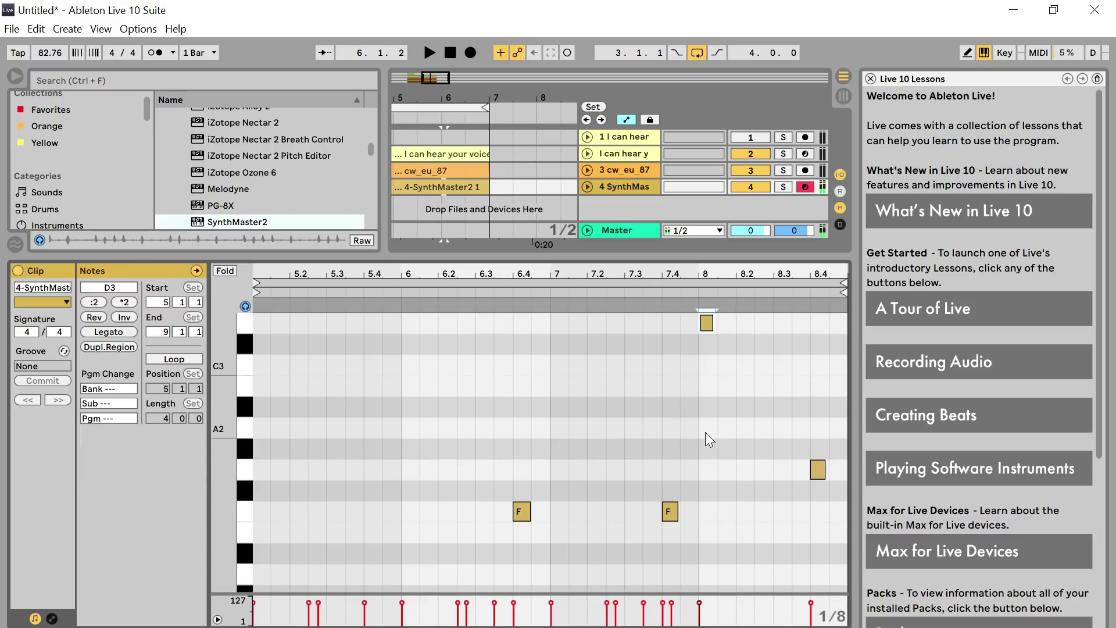
pyautogui.click(822, 472)
pyautogui.press('Down')
pyautogui.press('Down')
pyautogui.hotkey('shift', 'Up')
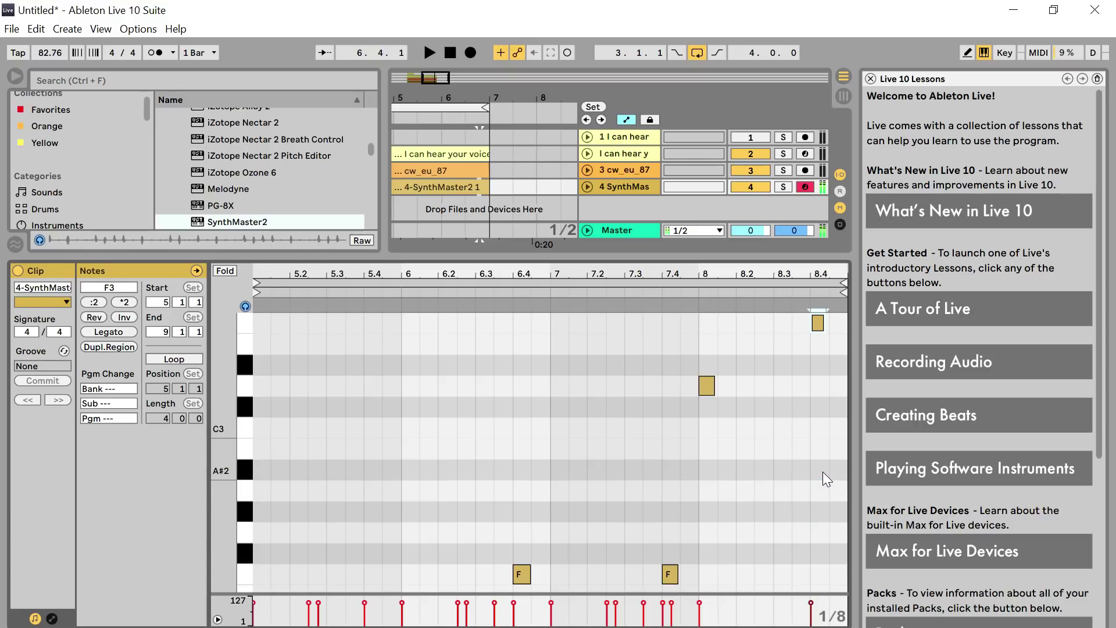
pyautogui.click(224, 270)
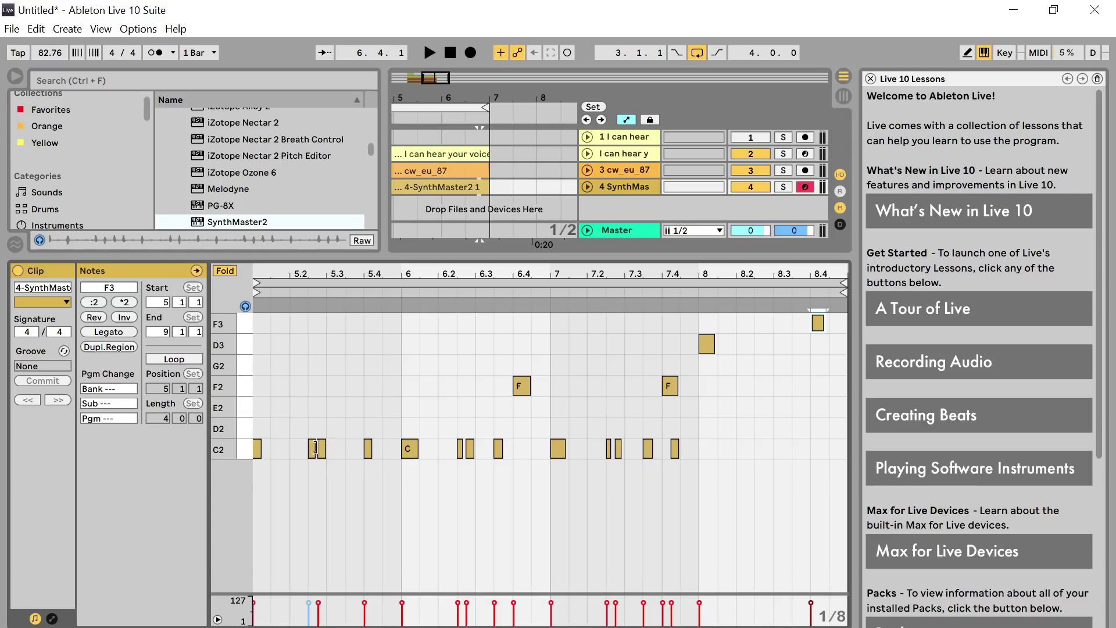
# Step: Transpose the C2 note at beat 5.4 up two octaves to C4 and play the clip
pyautogui.click(368, 447)
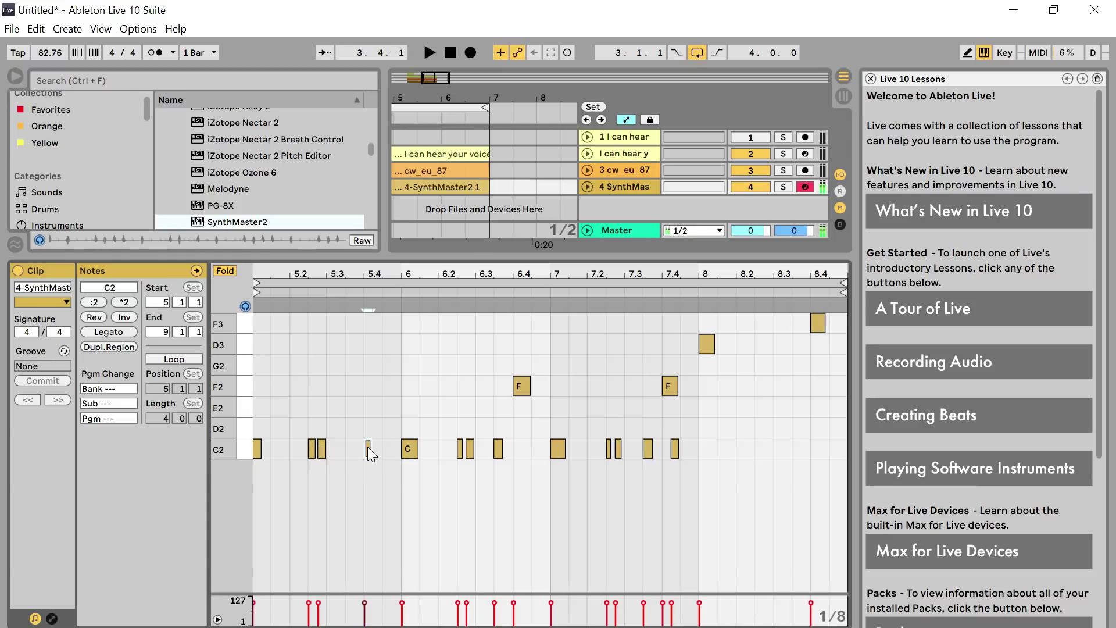
pyautogui.hotkey('shift', 'Up')
pyautogui.press('space')
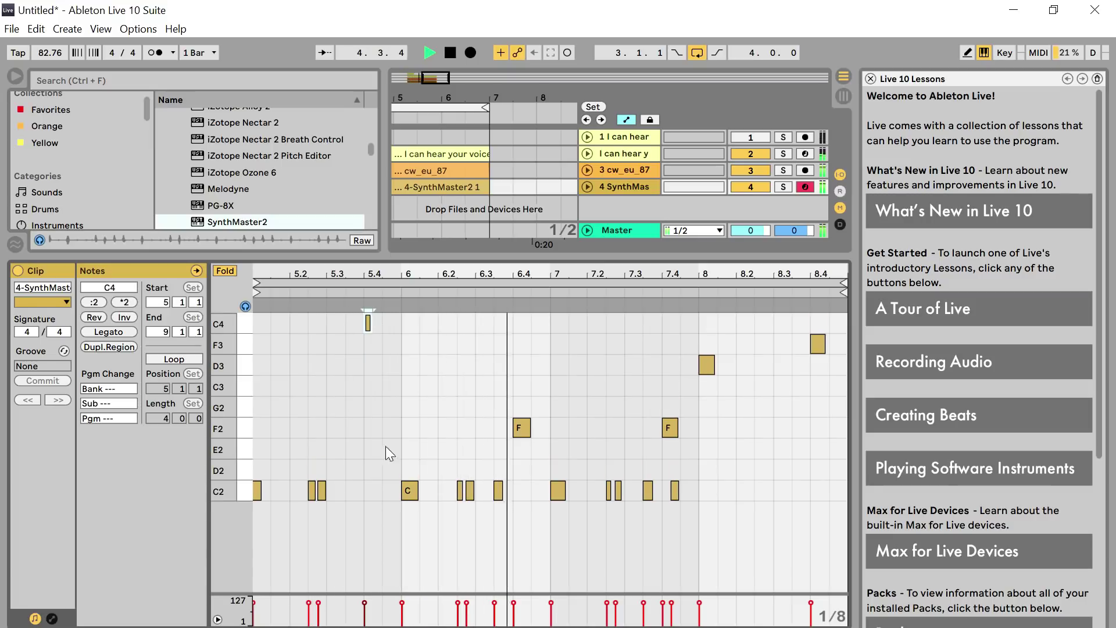
# Step: Nudge the short C2 note just before beat 7.3 onto about that beat and transpose it up to C4
pyautogui.click(616, 490)
pyautogui.hotkey('shift', 'Up')
pyautogui.press('Right')
pyautogui.hotkey('shift', 'Down')
pyautogui.press('Left')
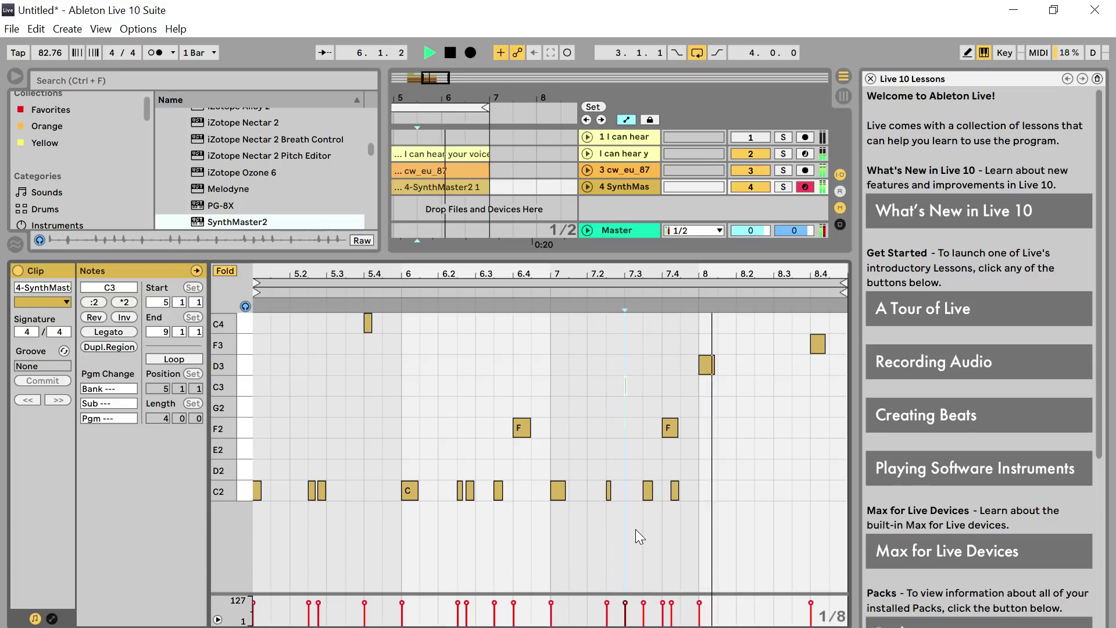
pyautogui.hotkey('shift', 'Up')
pyautogui.press('Right')
pyautogui.hotkey('shift', 'Up')
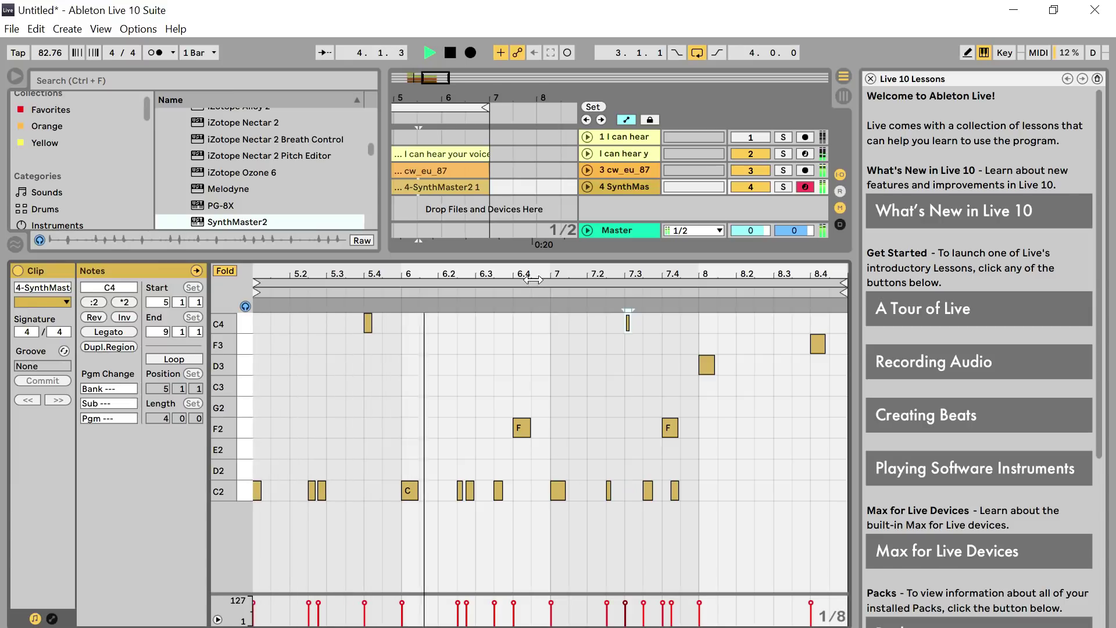
# Step: Add FabFilter Saturn (Mono) to the SynthMaster2 track and slightly raise its second Tone slider
pyautogui.moveTo(522, 264); pyautogui.dragTo(524, 460)
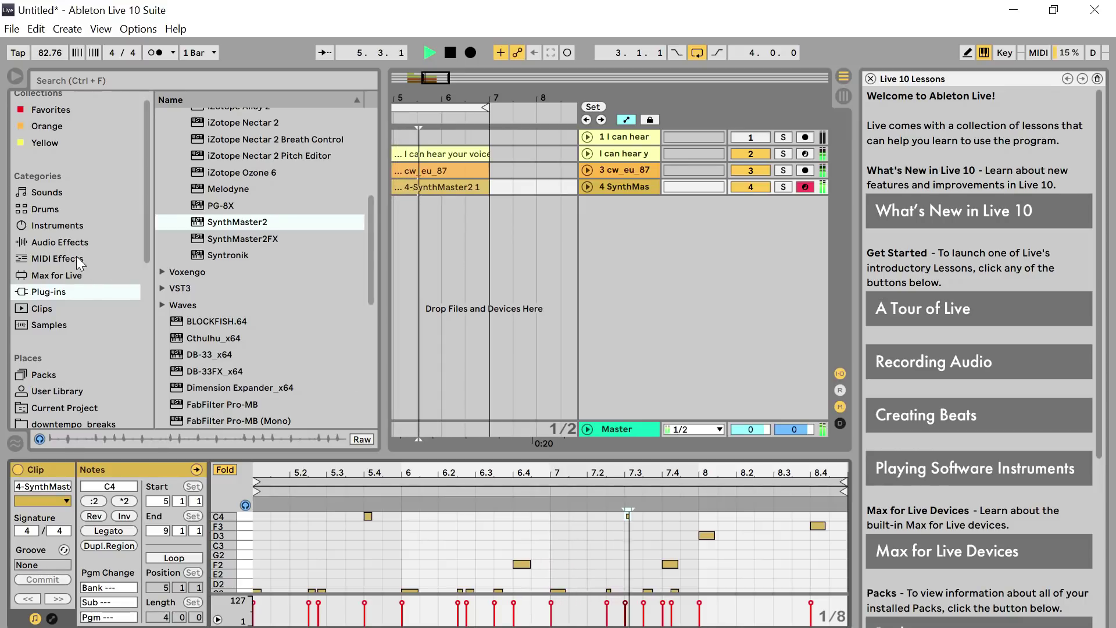
pyautogui.click(372, 392)
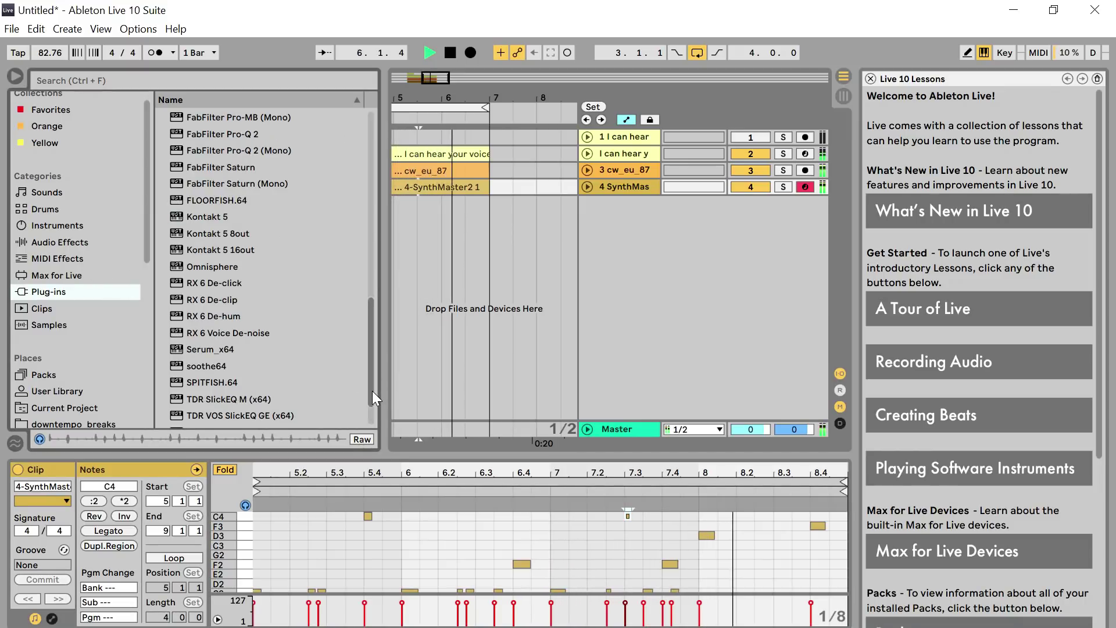
pyautogui.moveTo(372, 392); pyautogui.dragTo(372, 349)
pyautogui.moveTo(251, 295); pyautogui.dragTo(622, 184)
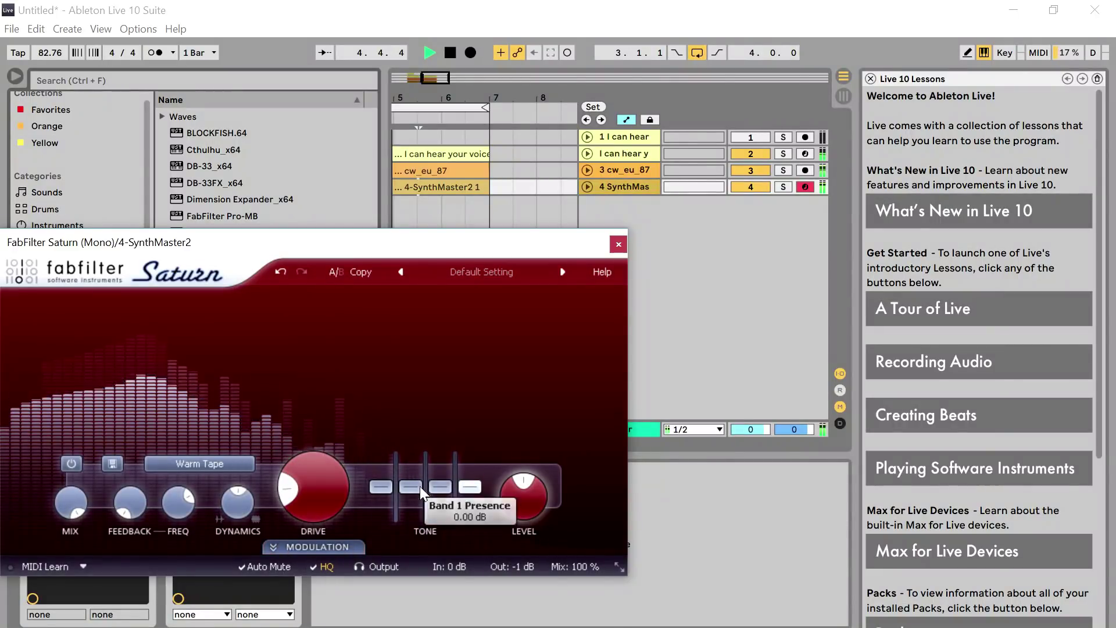
pyautogui.moveTo(410, 486); pyautogui.dragTo(412, 482)
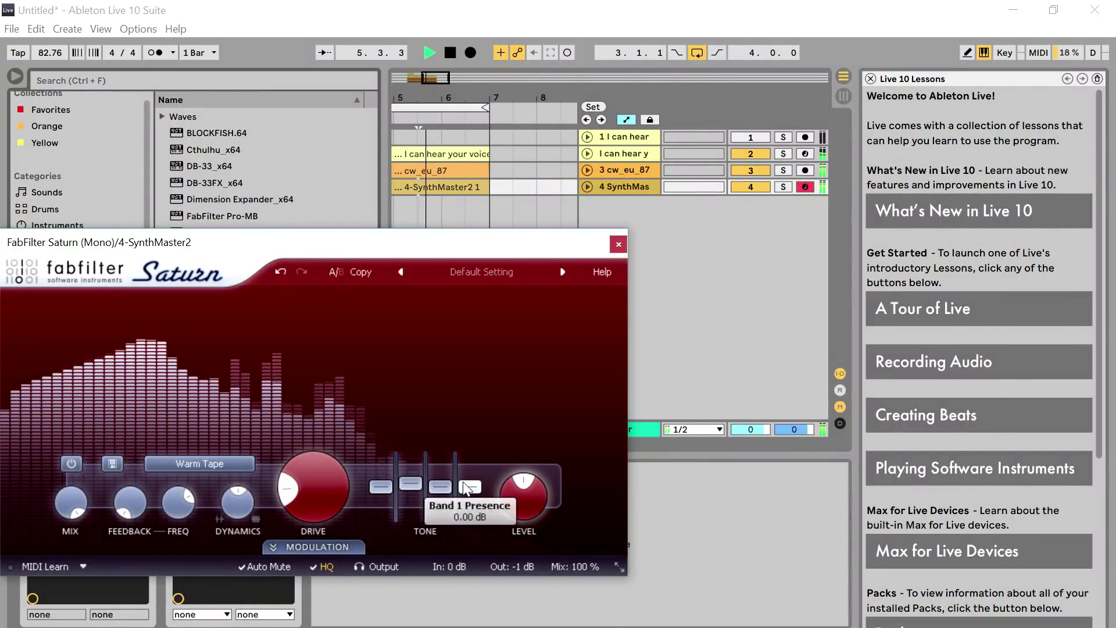
# Step: Add FabFilter Saturn (Mono) at the end of the vocal slice track's device chain and slightly raise its Presence and Treble
pyautogui.click(626, 153)
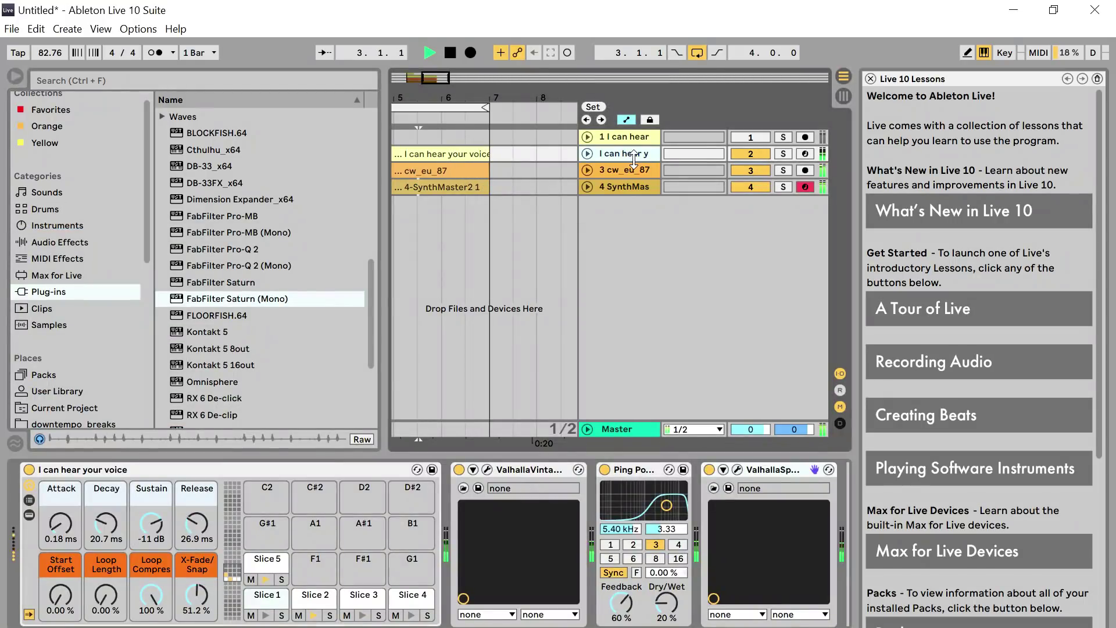
pyautogui.moveTo(250, 298); pyautogui.dragTo(649, 154)
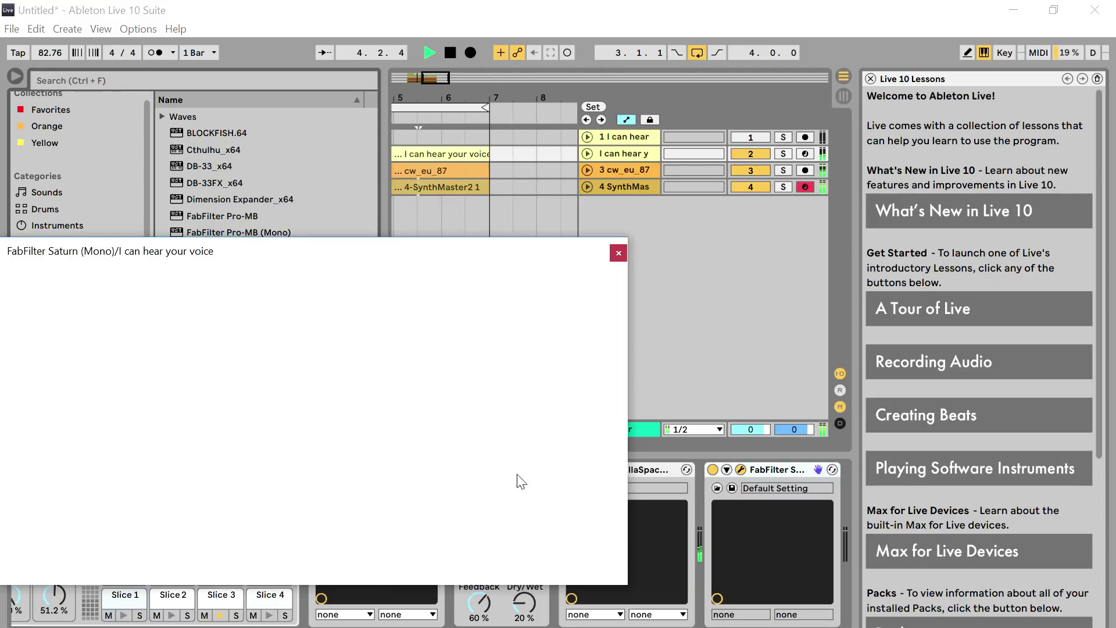
pyautogui.moveTo(469, 495); pyautogui.dragTo(470, 489)
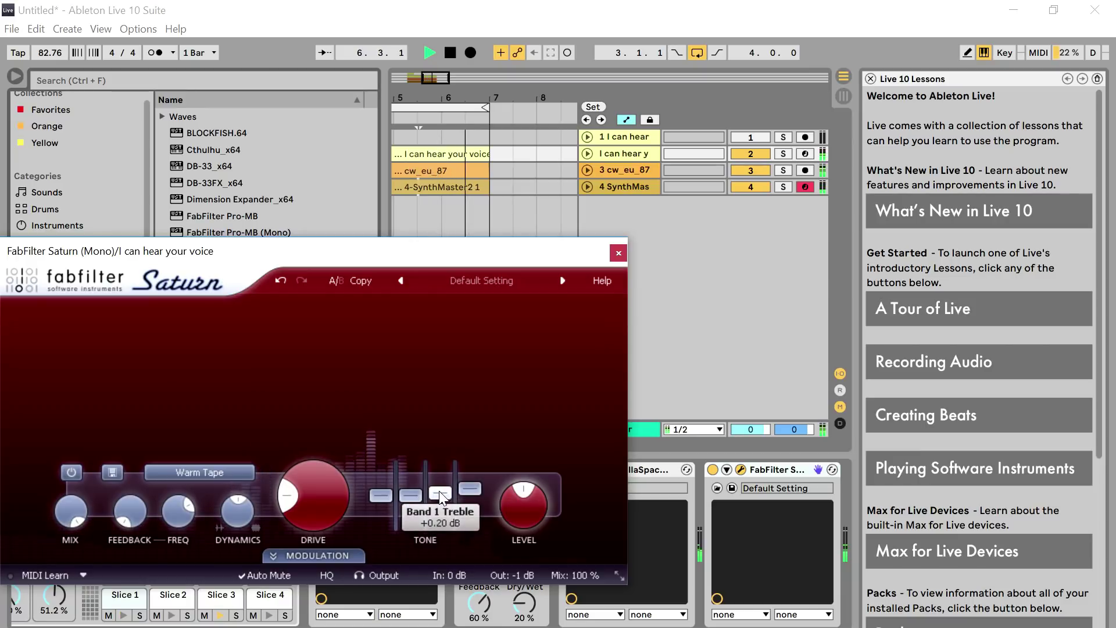
# Step: Set the vocal track's Saturn distortion style to Warm Tube and close its window
pyautogui.click(233, 472)
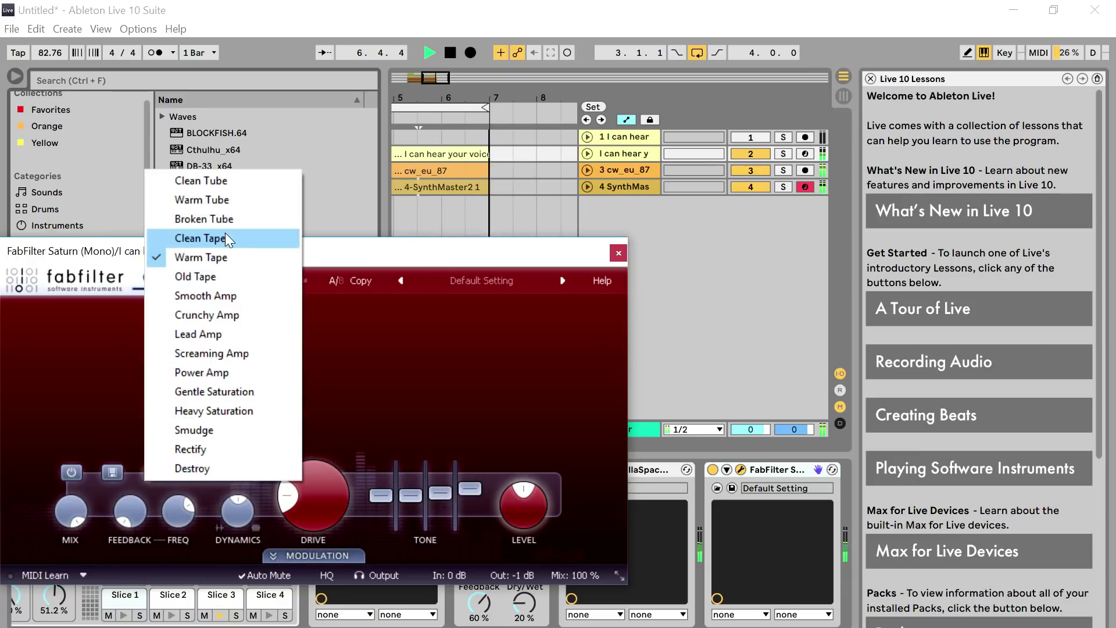
pyautogui.click(224, 203)
pyautogui.click(619, 253)
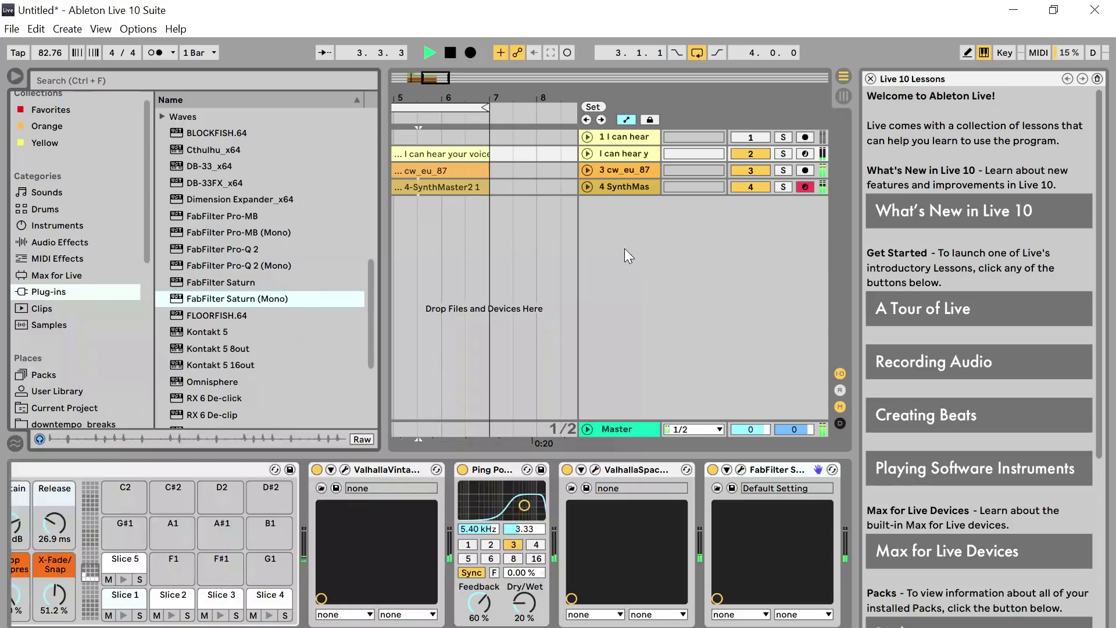
# Step: Select the looped section, stop playback and unfold the vocal slice track
pyautogui.click(465, 108)
pyautogui.press('space')
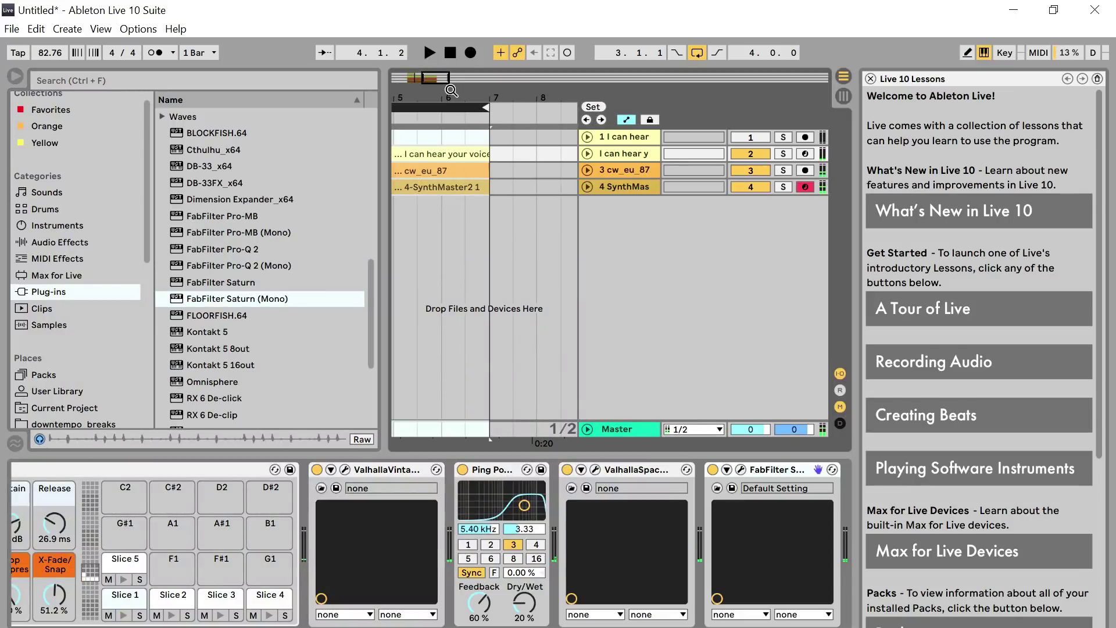
pyautogui.click(587, 153)
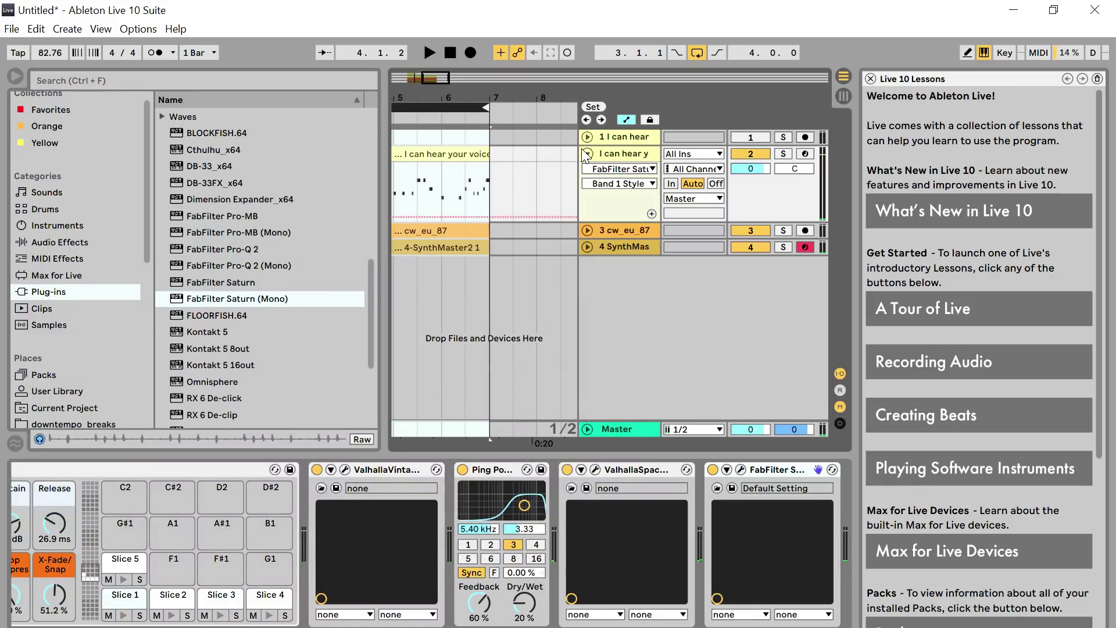
# Step: Unfold the cw_eu_87 drum loop track and delete short sections of its clip starting at 5.3.1, 6.3.1 and 6.1.1
pyautogui.click(446, 198)
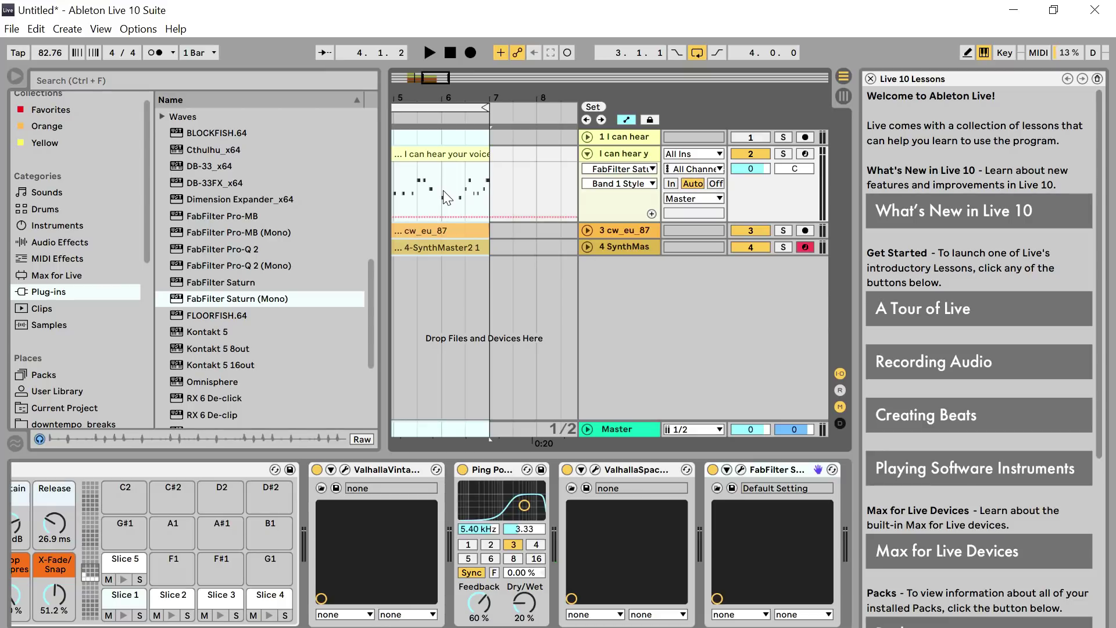
pyautogui.click(587, 230)
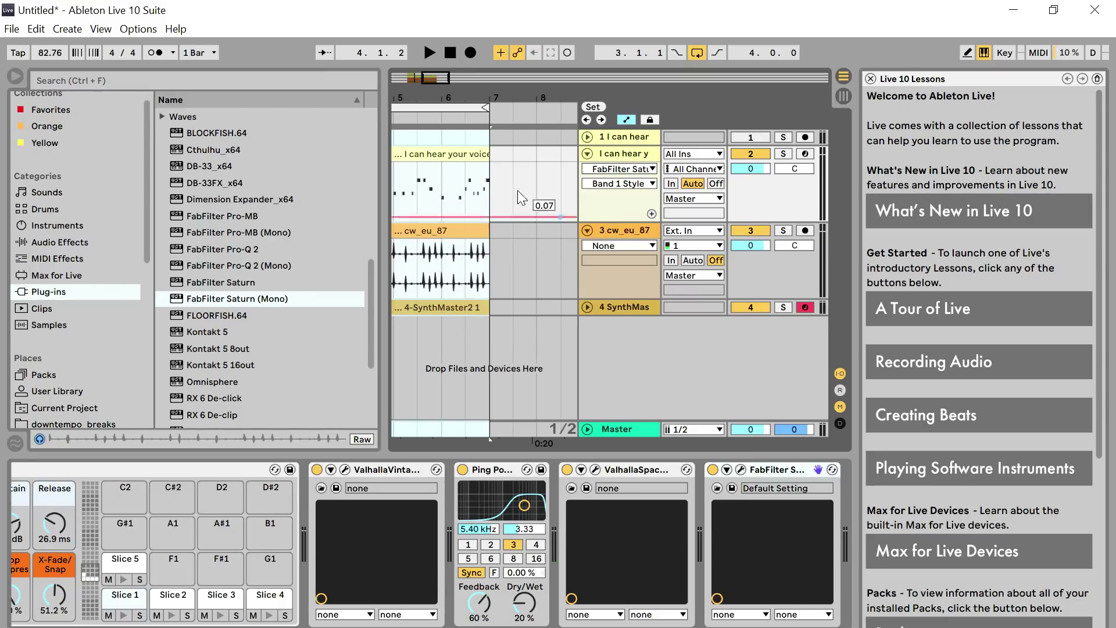
pyautogui.moveTo(439, 99); pyautogui.dragTo(439, 104)
pyautogui.moveTo(432, 274); pyautogui.dragTo(408, 230)
pyautogui.press('Delete')
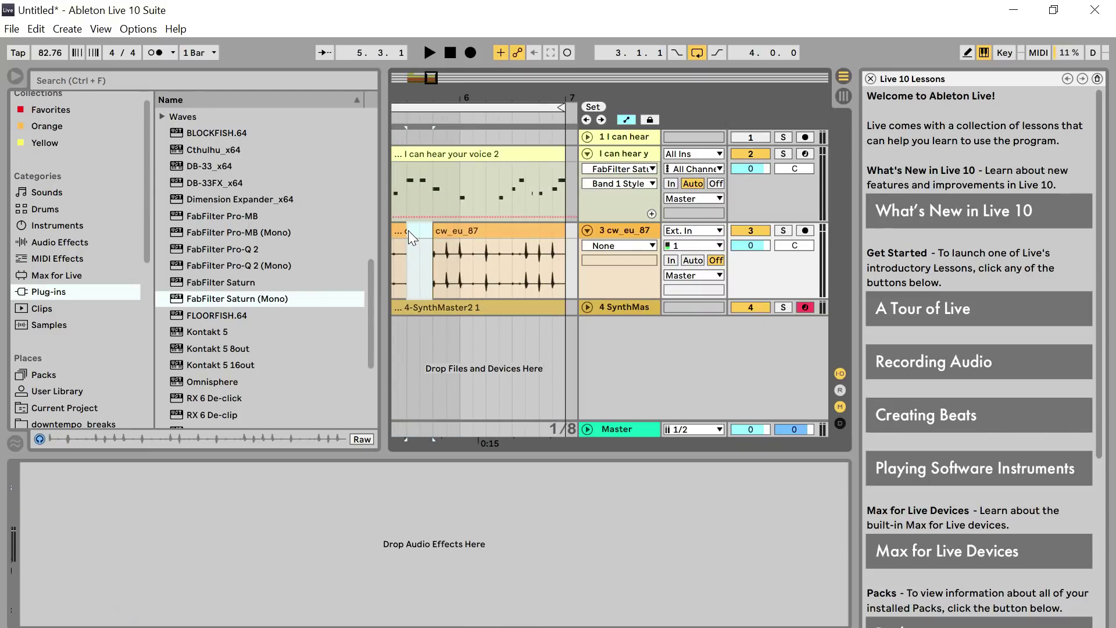
pyautogui.moveTo(526, 261); pyautogui.dragTo(515, 233)
pyautogui.press('Delete')
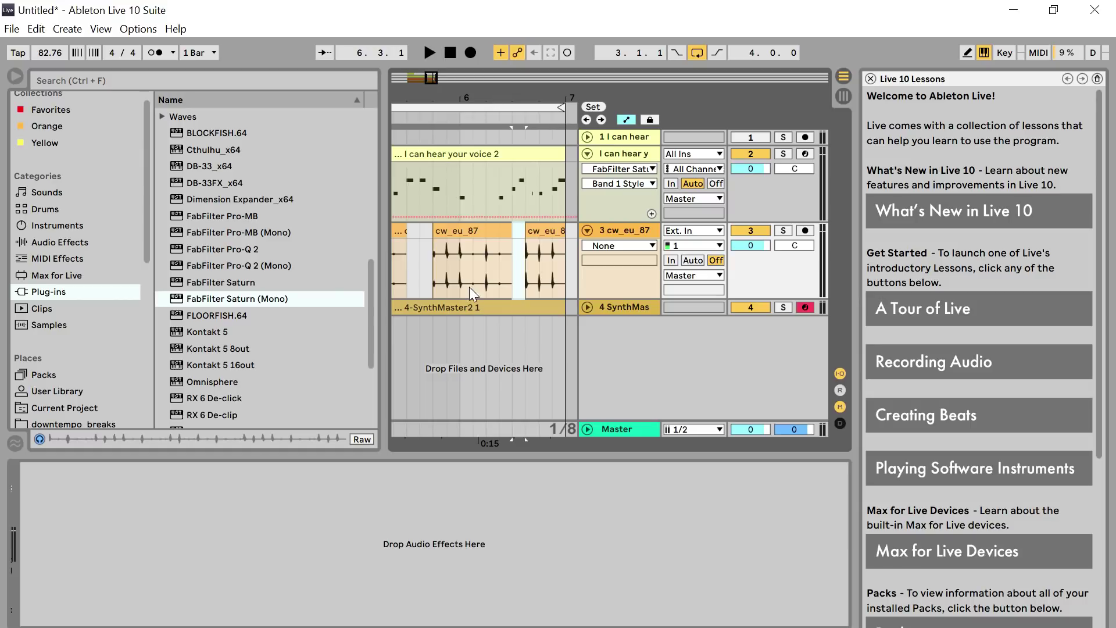
pyautogui.moveTo(466, 274); pyautogui.dragTo(458, 240)
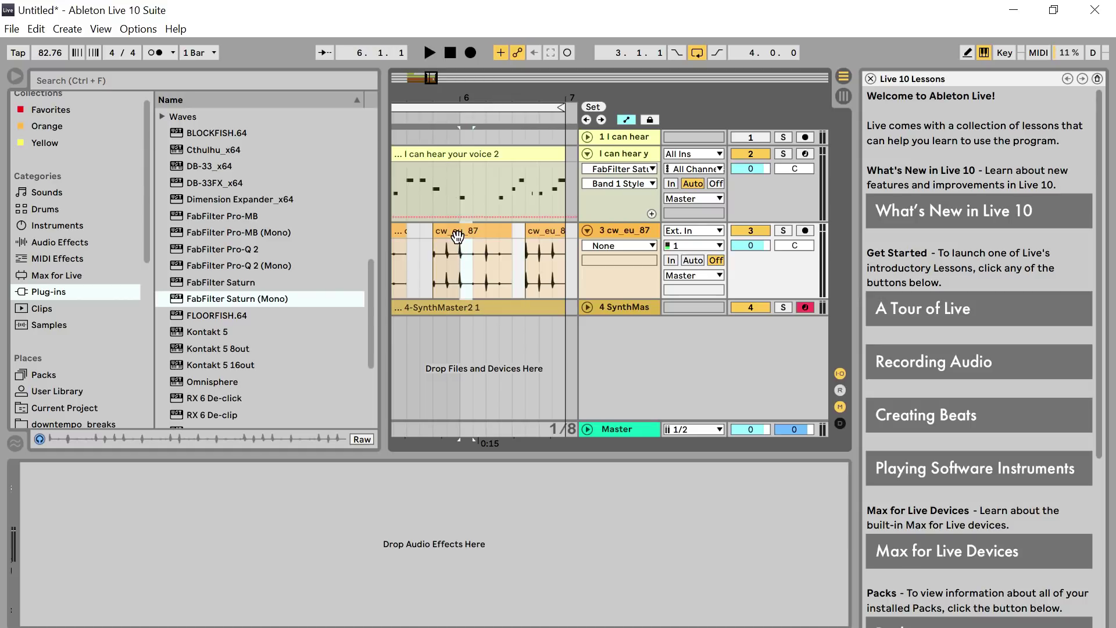
# Step: Set the project tempo to 95 BPM and select the looped section
pyautogui.moveTo(468, 106); pyautogui.dragTo(459, 103)
pyautogui.click(458, 104)
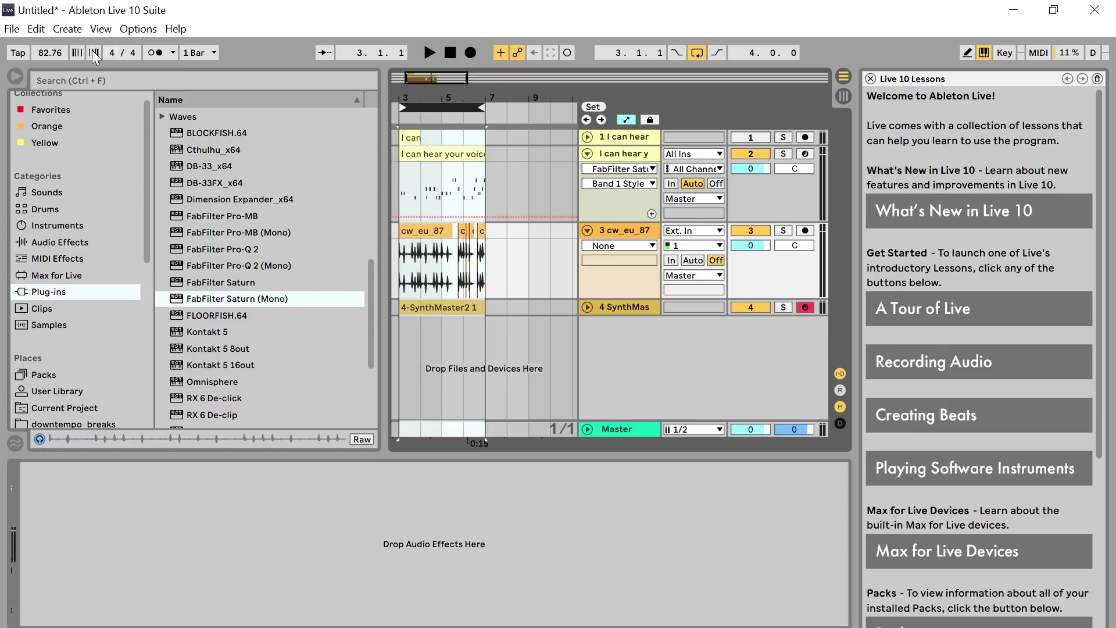
pyautogui.click(57, 50)
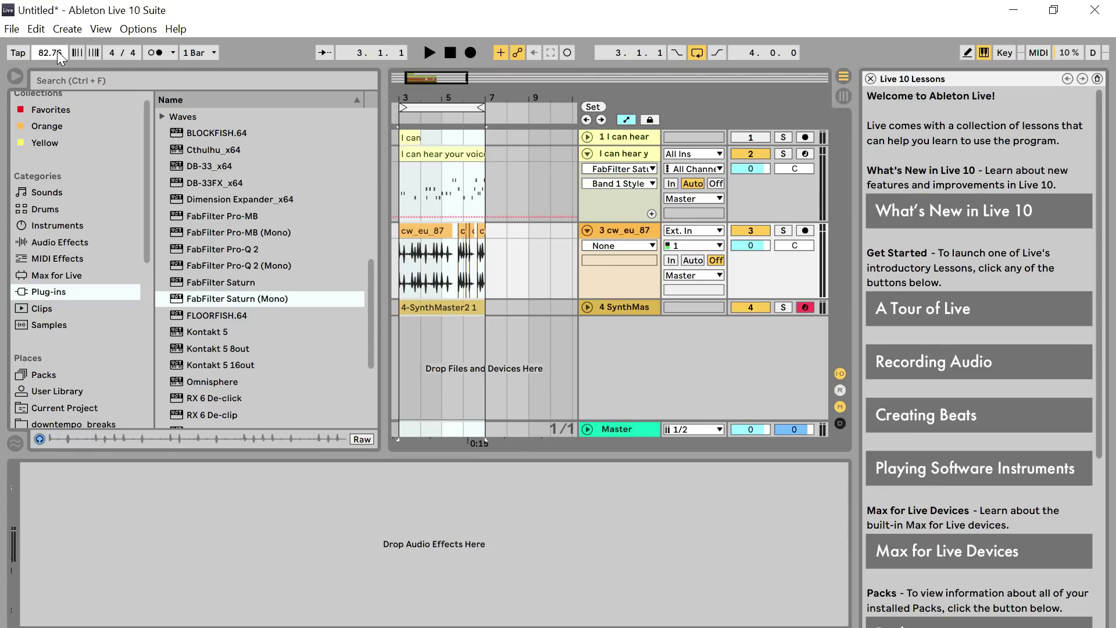
pyautogui.write('95')
pyautogui.press('Return')
pyautogui.click(440, 103)
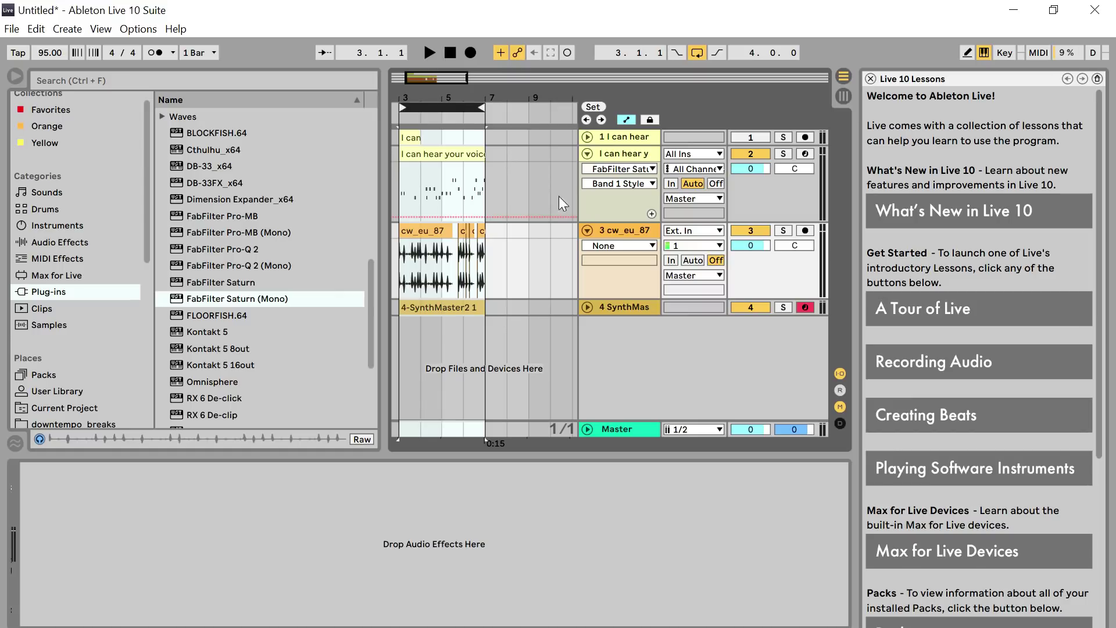
# Step: Fold the drum loop and vocal slice tracks, and play the looped section to hear the arrangement
pyautogui.click(587, 231)
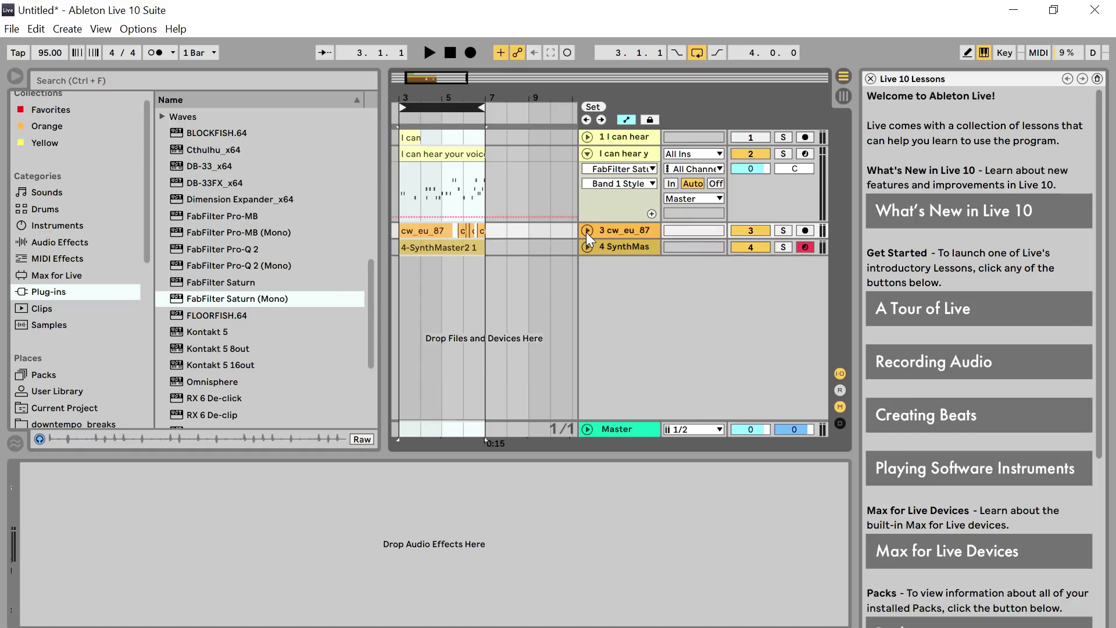
pyautogui.click(587, 153)
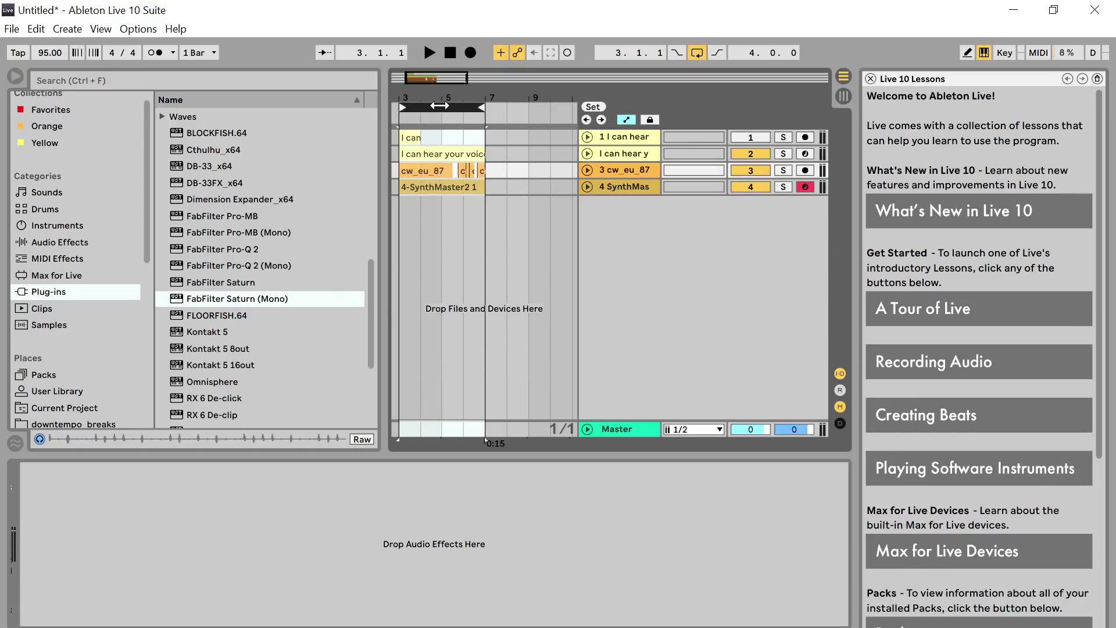
pyautogui.press('space')
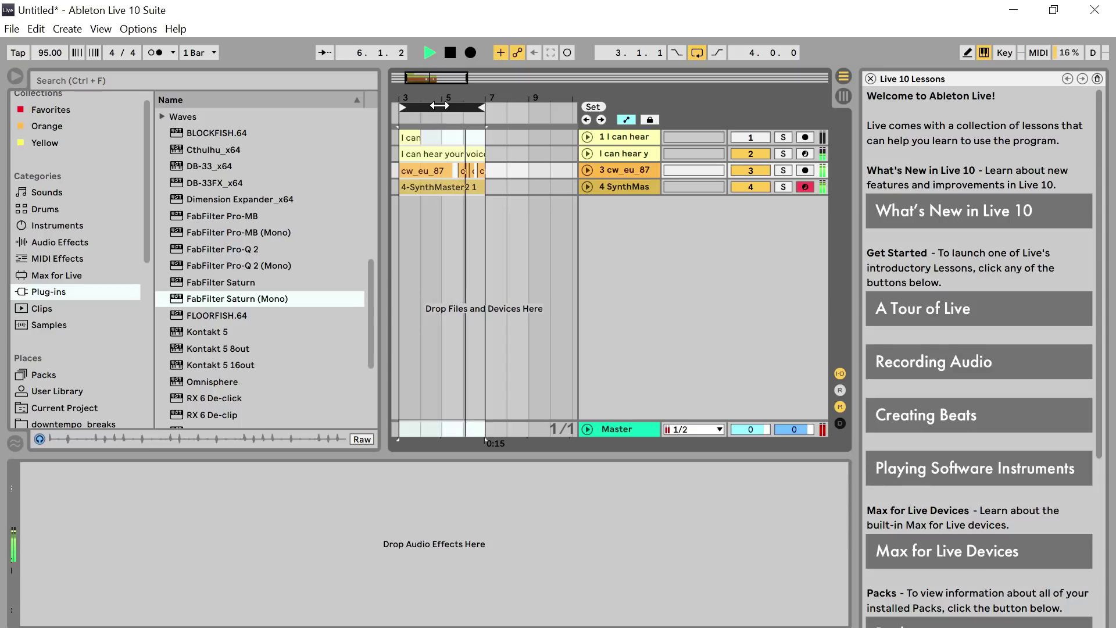
pyautogui.click(408, 138)
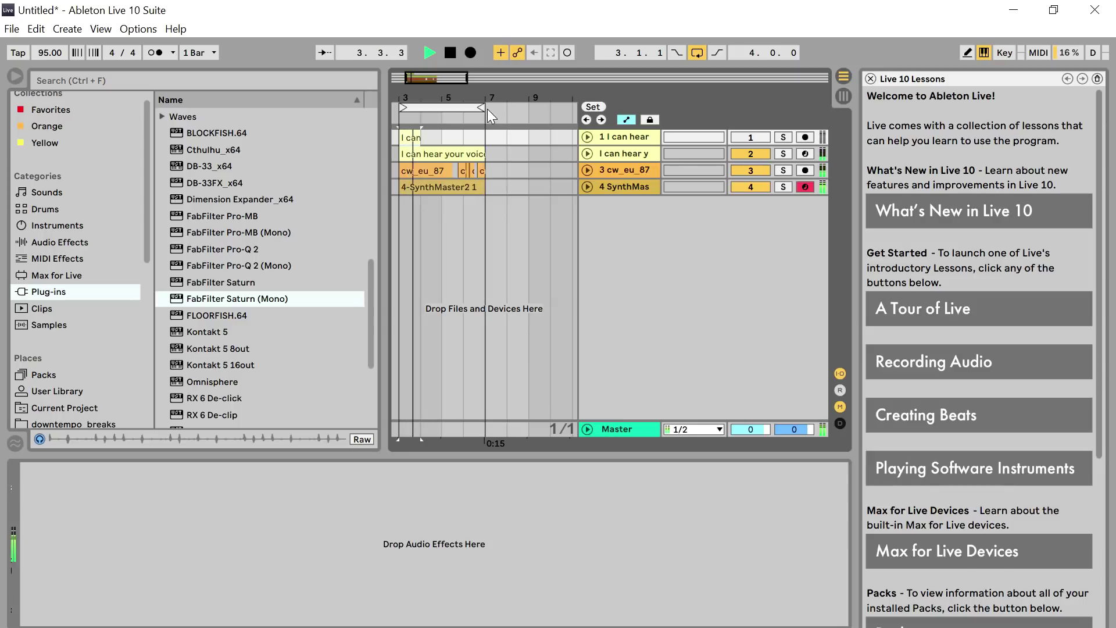
pyautogui.press('space')
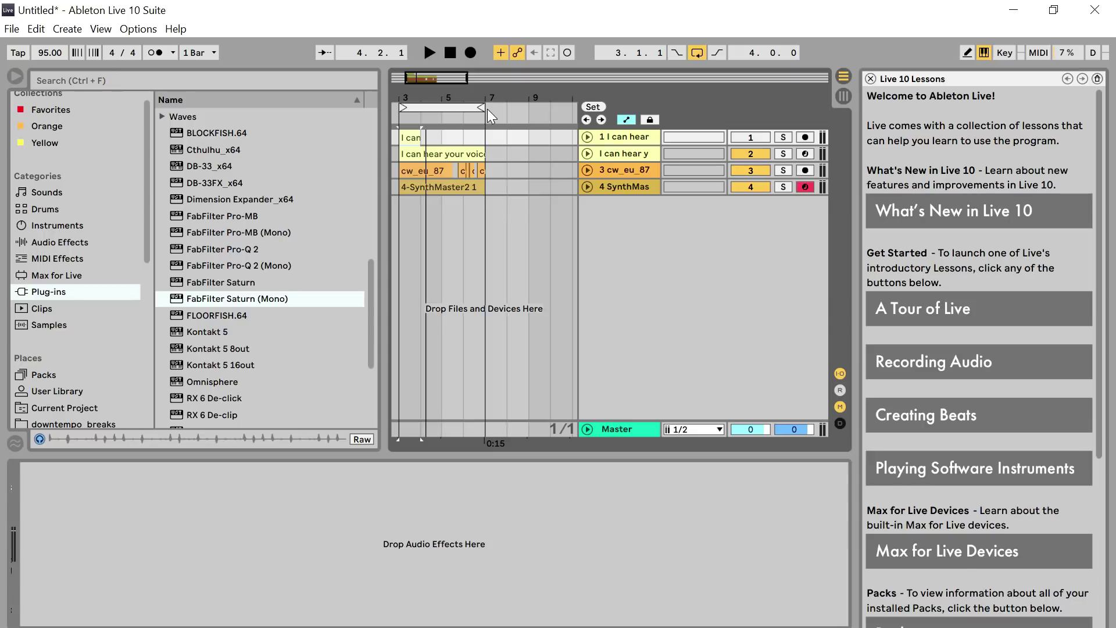
# Step: Solo the original vocal track, transpose its clip up 12 semitones and preview it
pyautogui.click(414, 140)
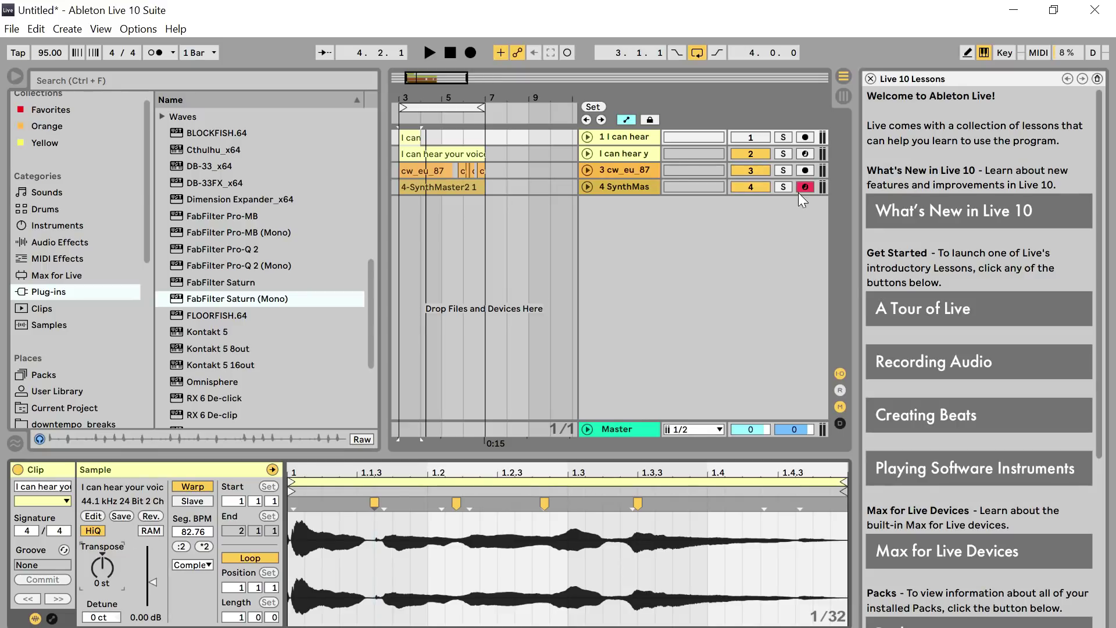
pyautogui.click(784, 138)
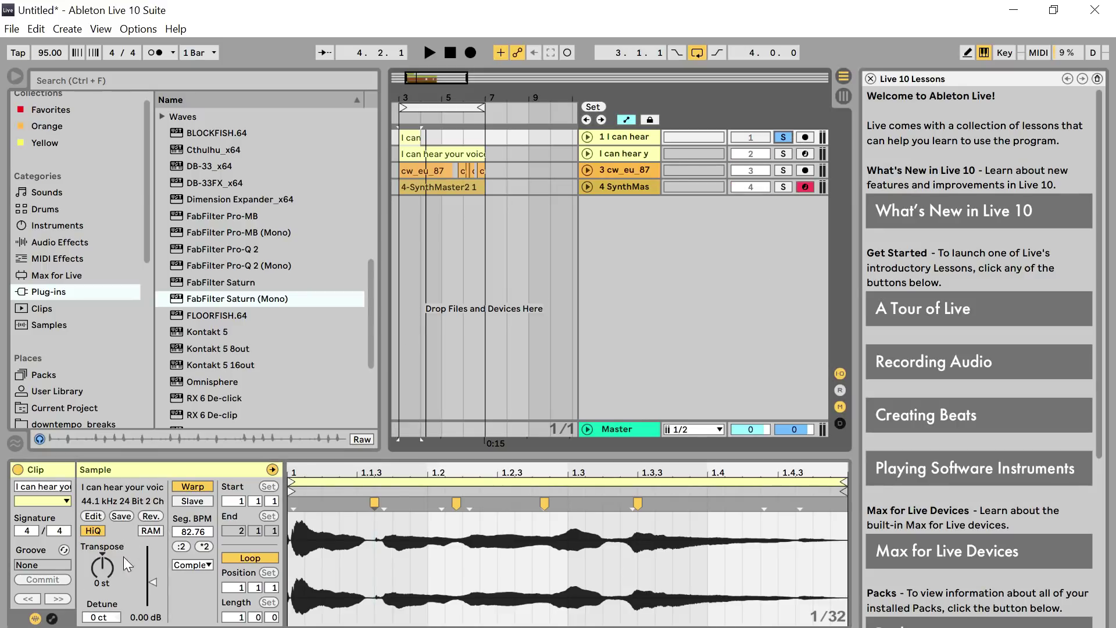
pyautogui.click(106, 572)
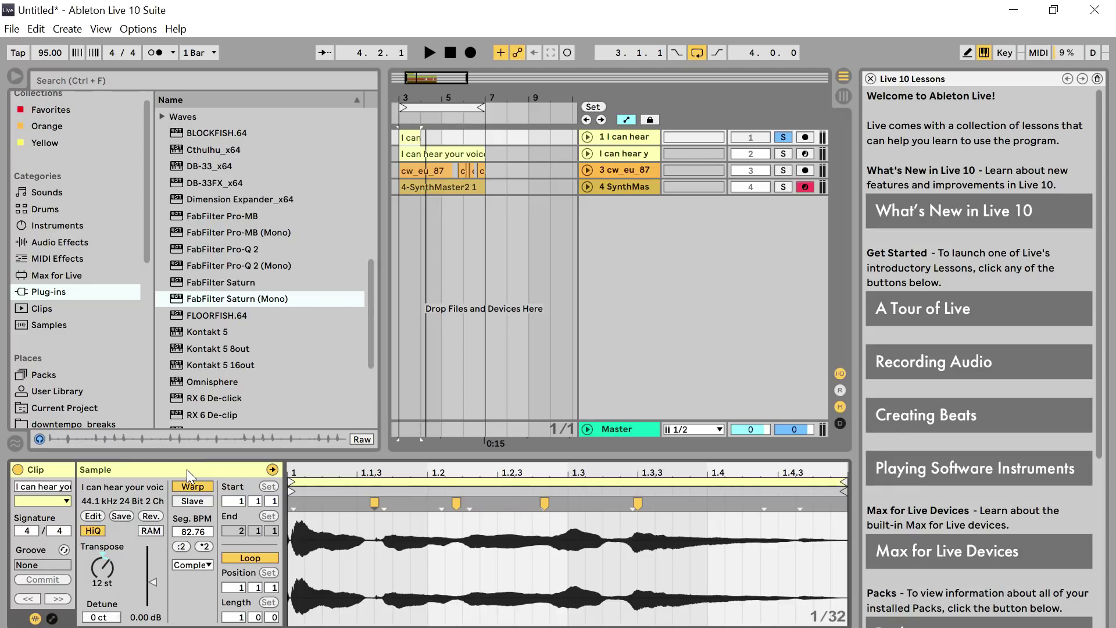
pyautogui.press('space')
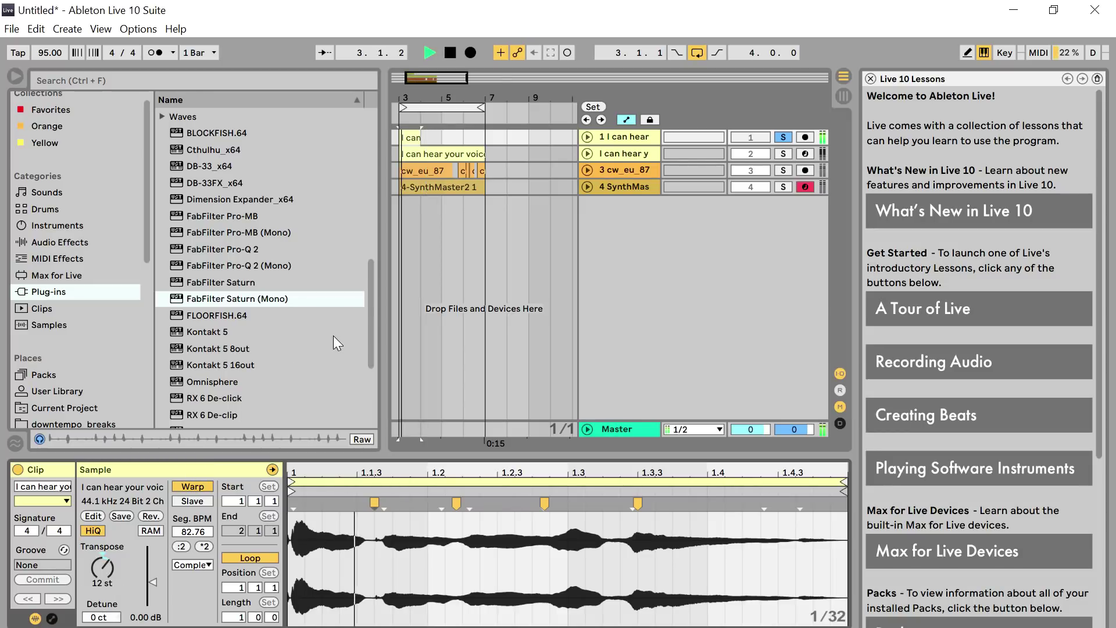
pyautogui.press('space')
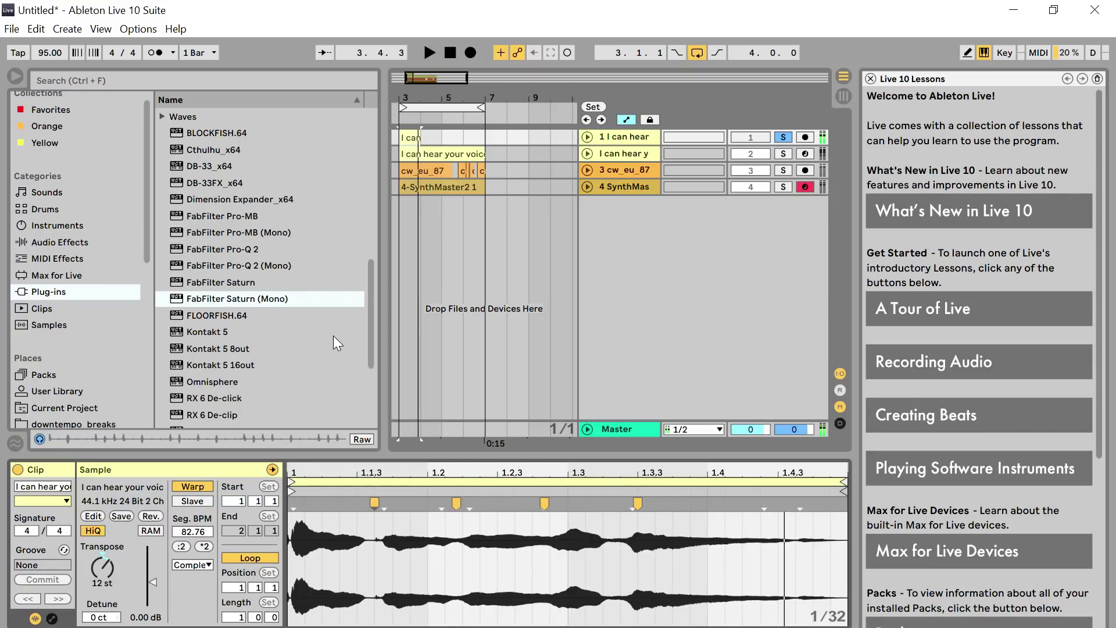
# Step: Freeze and flatten the transposed vocal track, then preview the rendered clip
pyautogui.rightClick(644, 139)
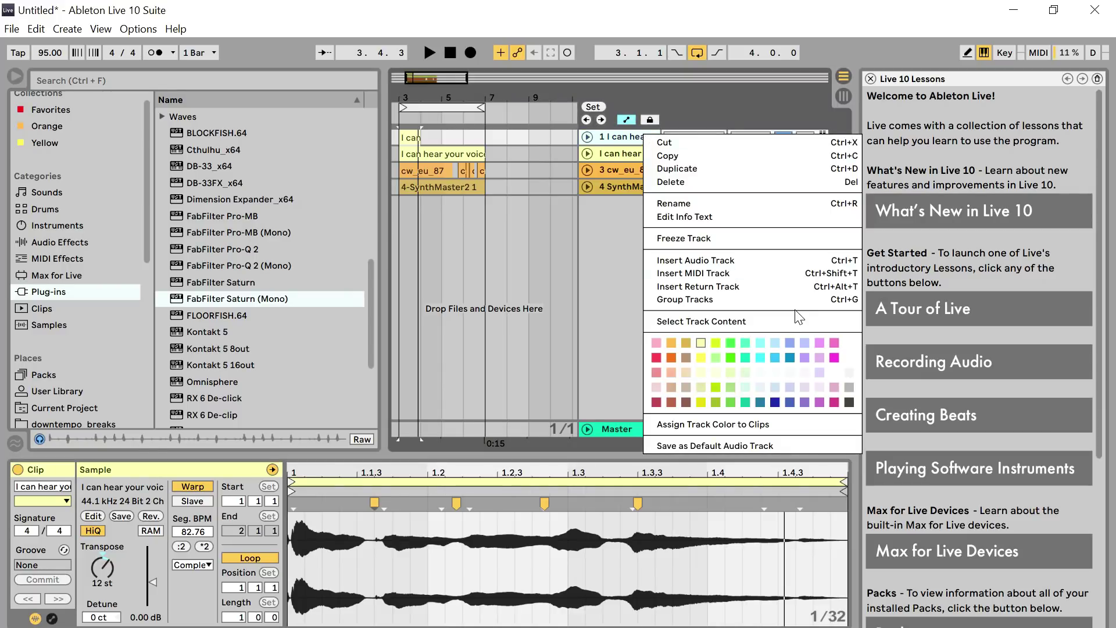
pyautogui.click(766, 239)
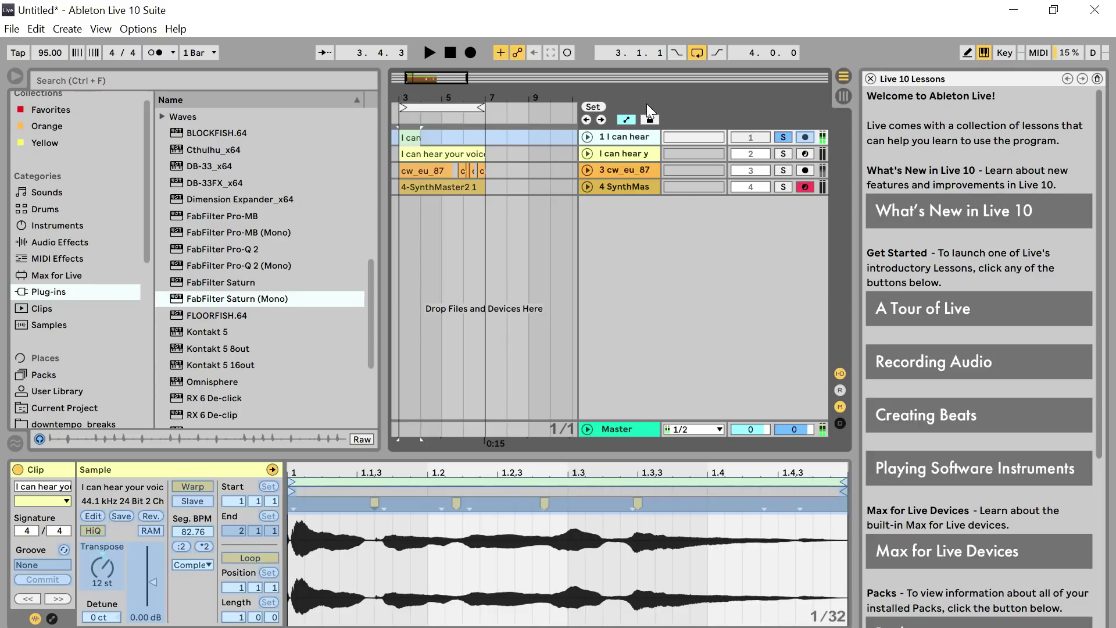
pyautogui.rightClick(632, 137)
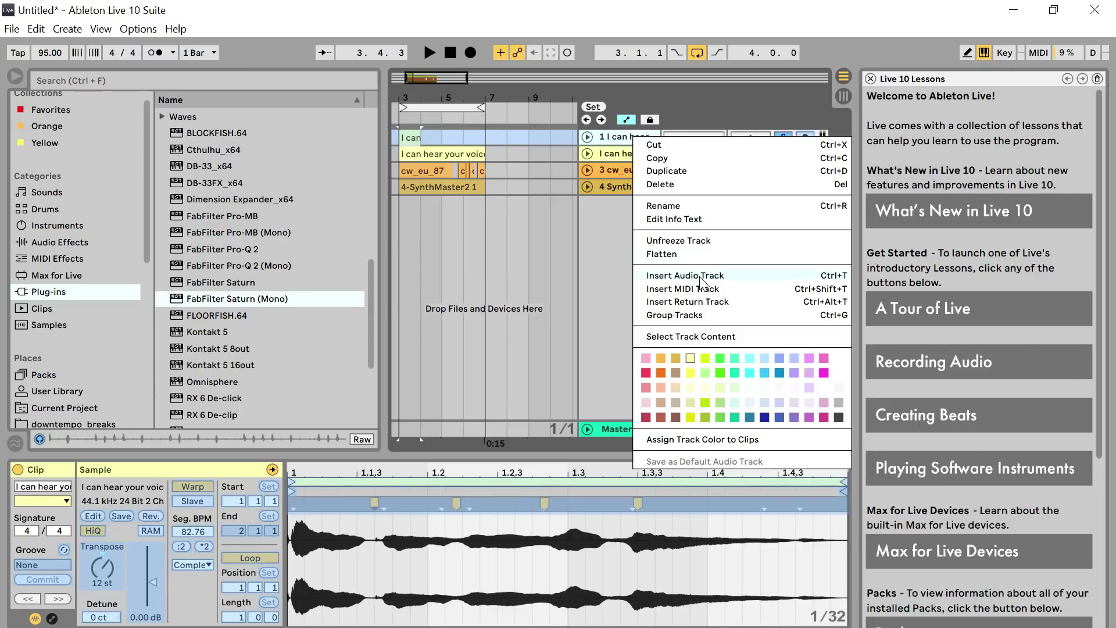
pyautogui.click(710, 254)
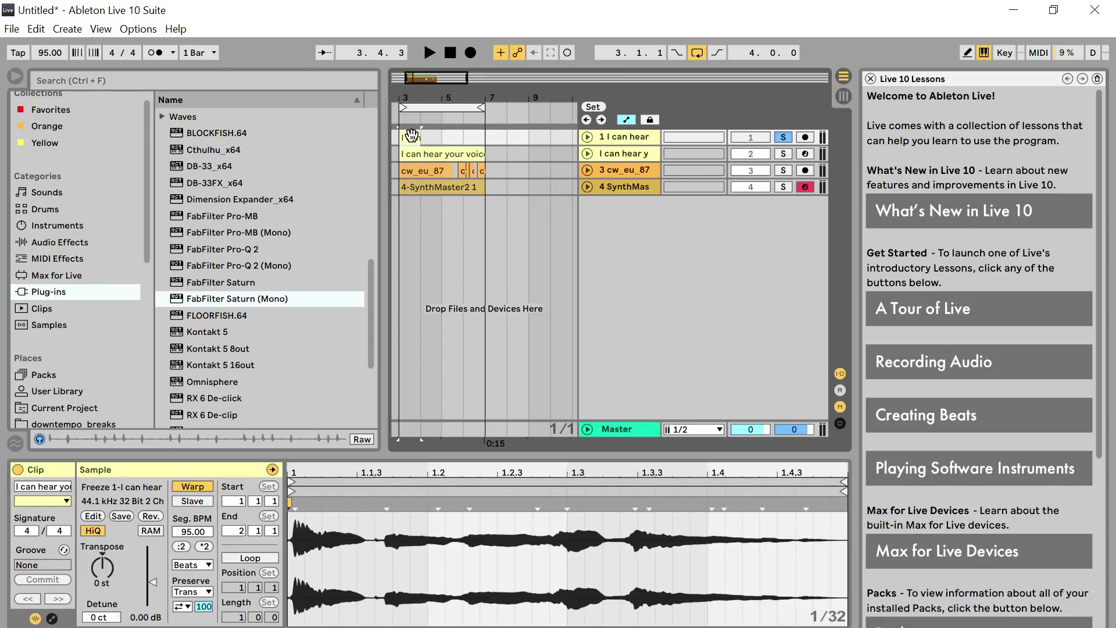
pyautogui.press('space')
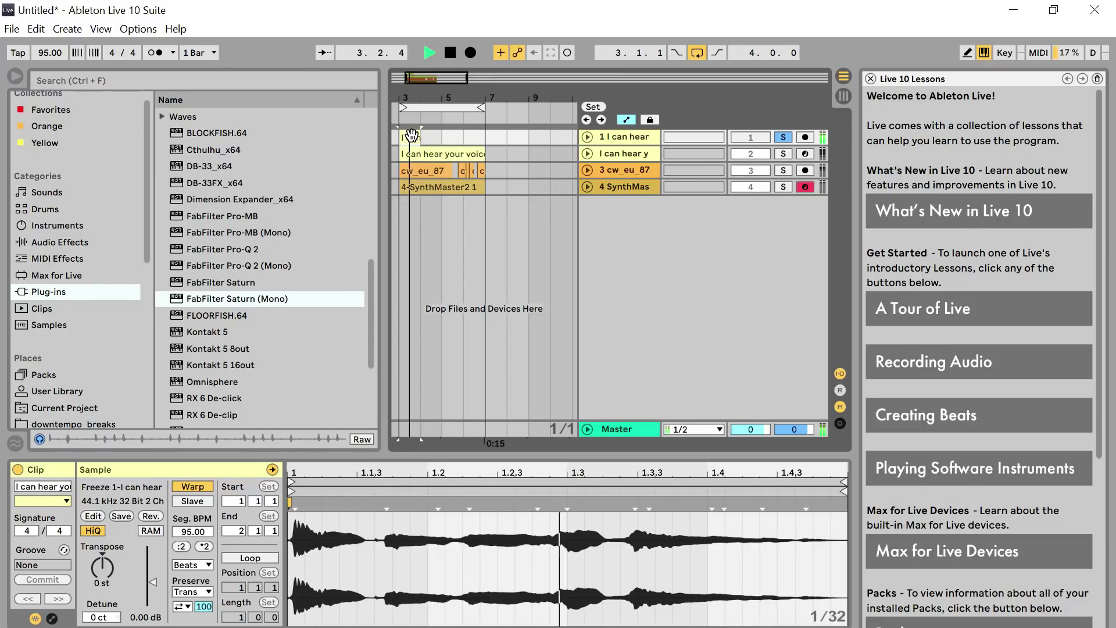
pyautogui.press('space')
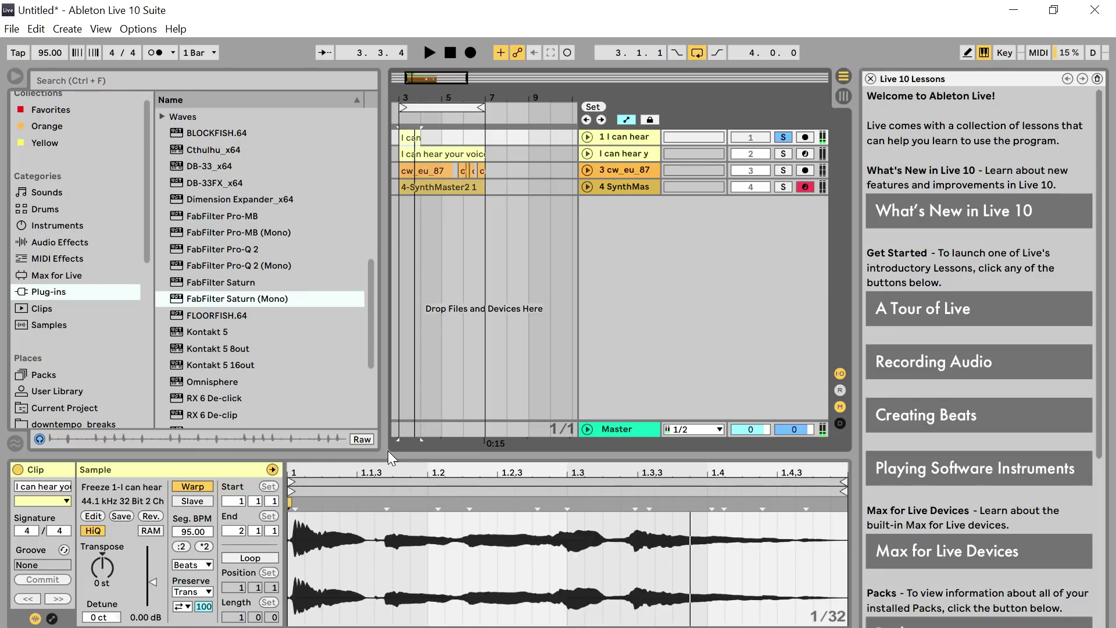
# Step: Add four warp markers to the flattened vocal clip at the starts of its sung sections
pyautogui.click(372, 519)
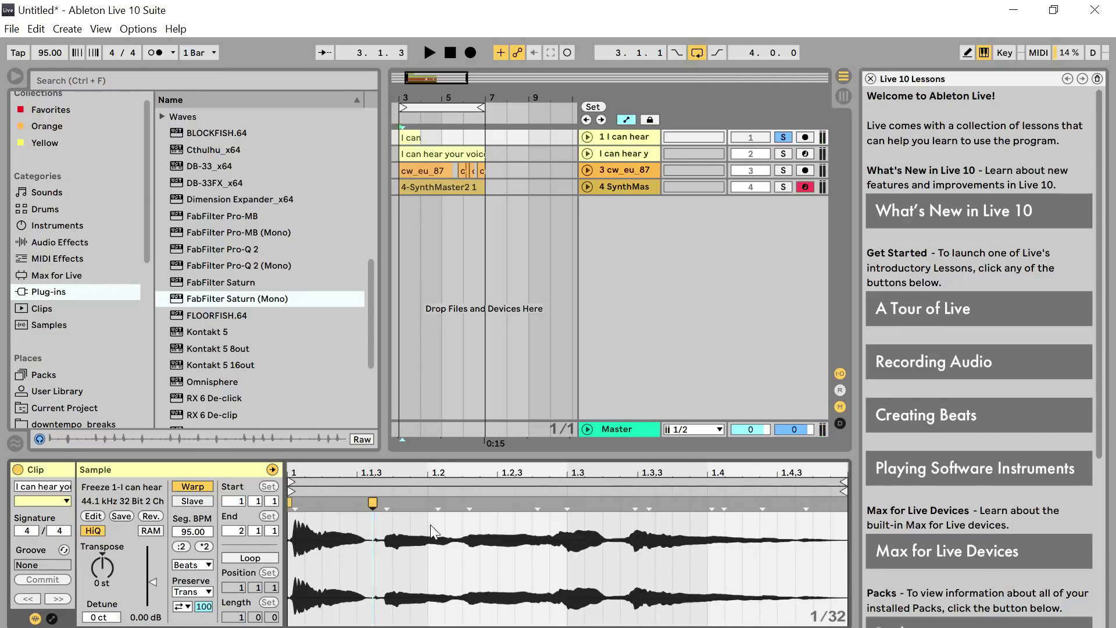
pyautogui.click(462, 528)
pyautogui.click(609, 536)
pyautogui.click(549, 537)
# Step: Slice the flattened vocal clip to a new MIDI track, one slice per warp marker, using the Built-in slicing preset
pyautogui.click(411, 136)
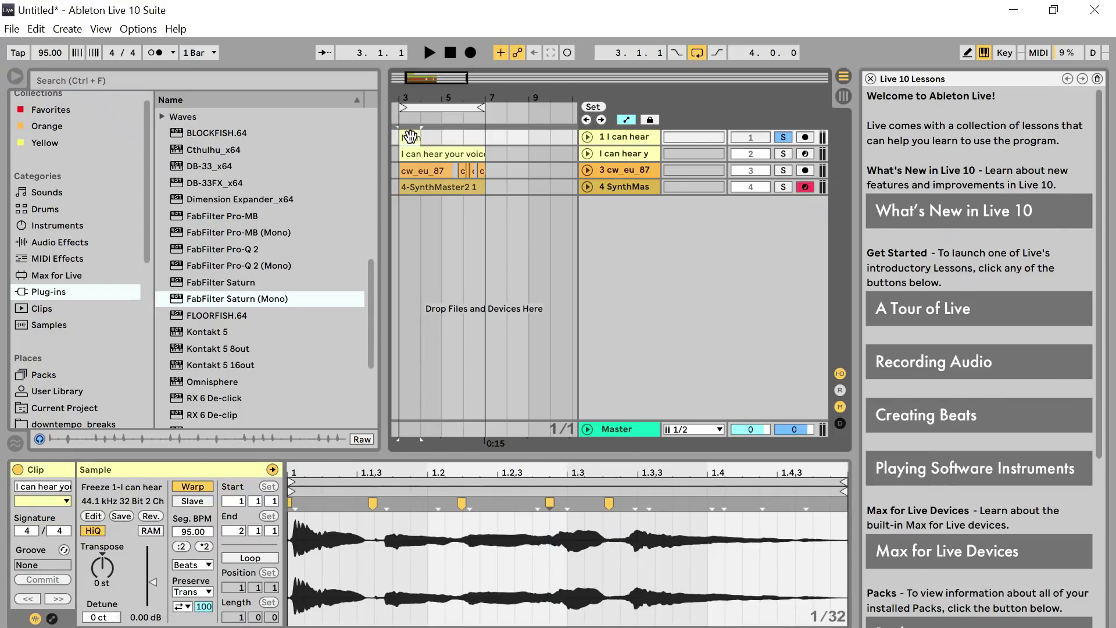
pyautogui.rightClick(410, 136)
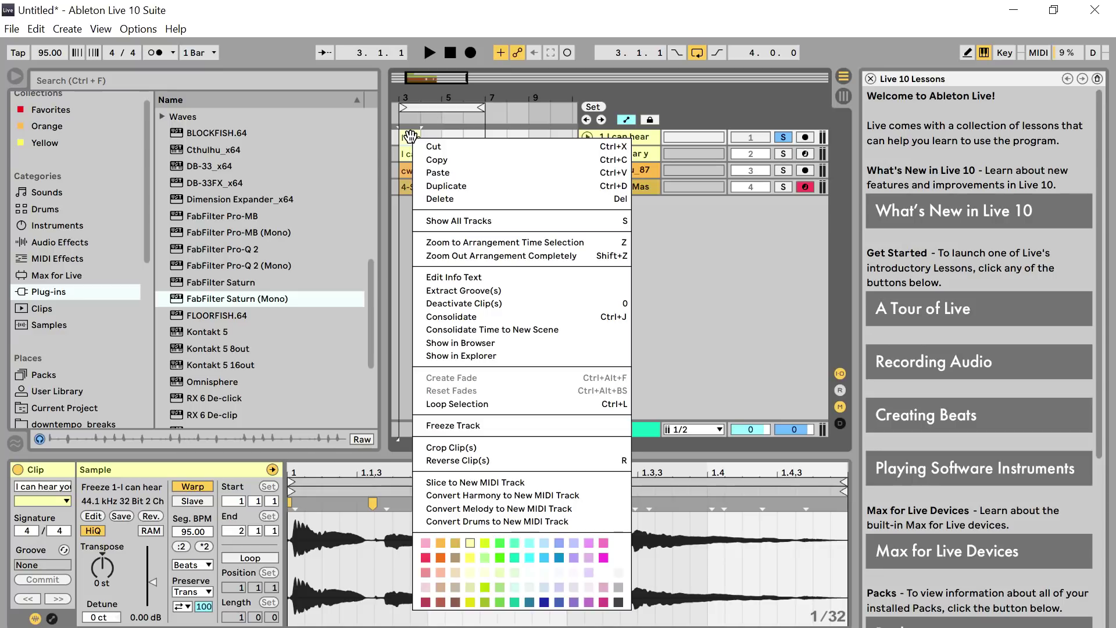
pyautogui.click(528, 482)
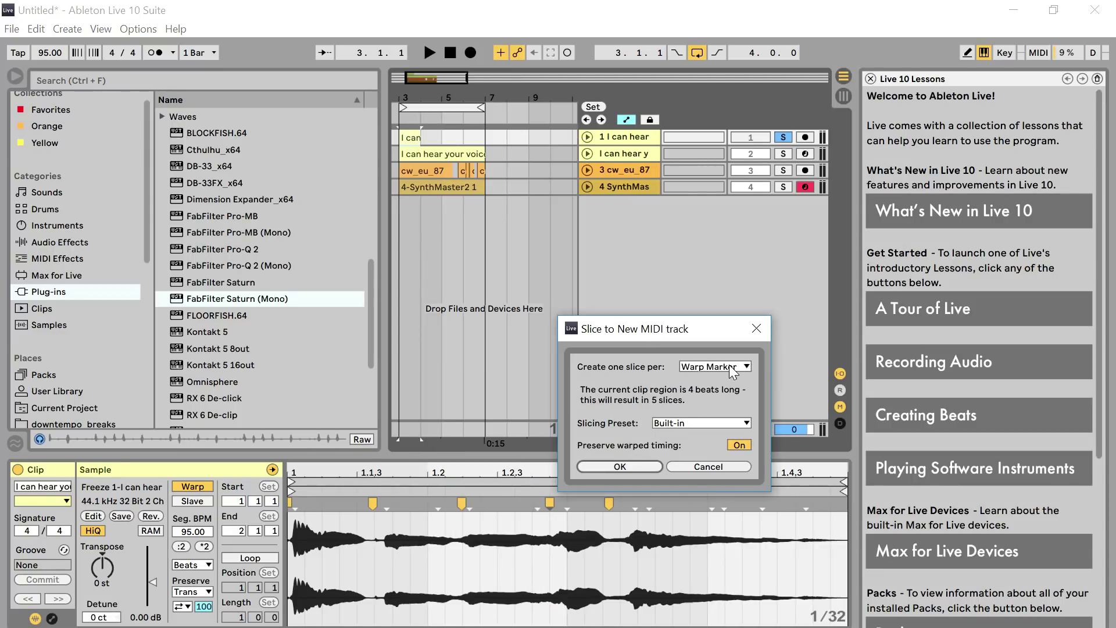
pyautogui.click(628, 461)
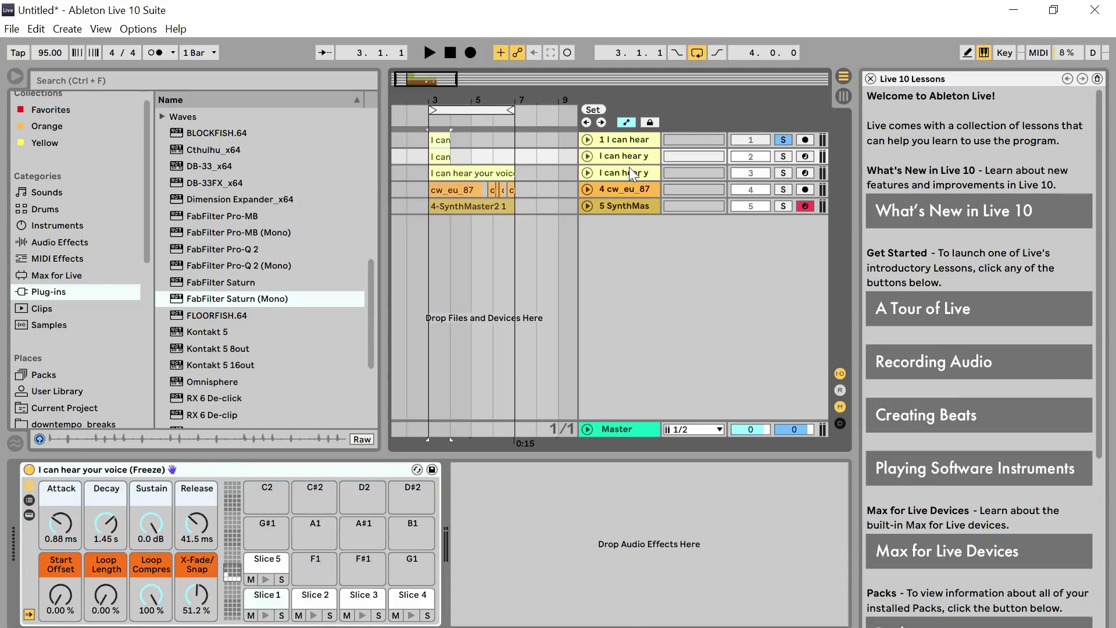
# Step: Unfold the newly sliced vocal MIDI track and delete the MIDI clip it contains
pyautogui.click(588, 159)
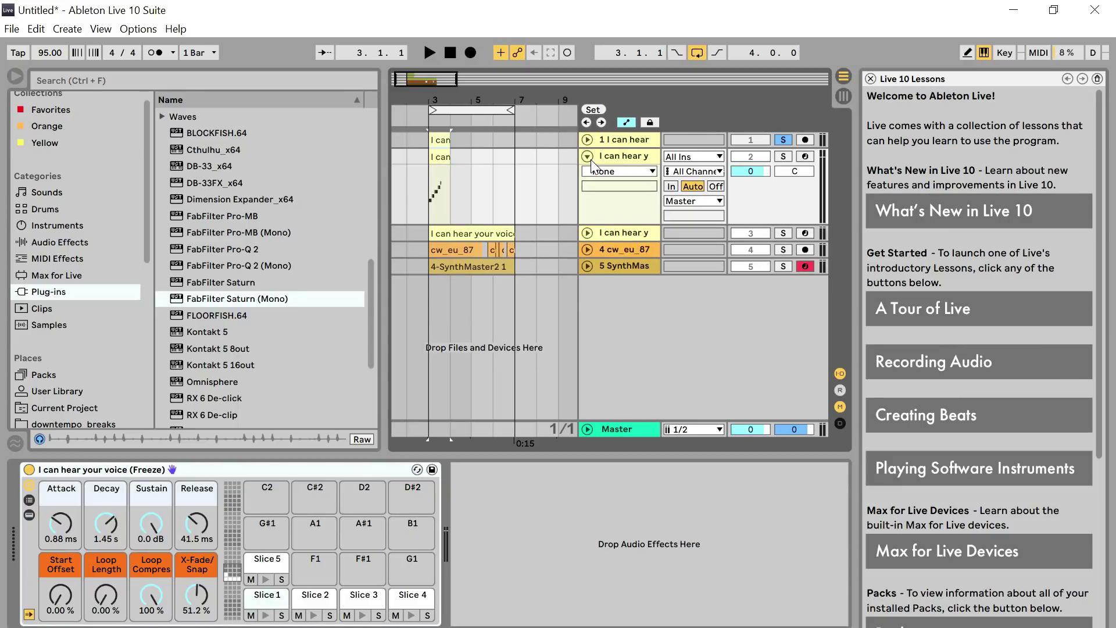
pyautogui.click(445, 157)
# Step: Turn off solo on the original vocal track, arm the new slice track for recording and select the looped section
pyautogui.click(783, 139)
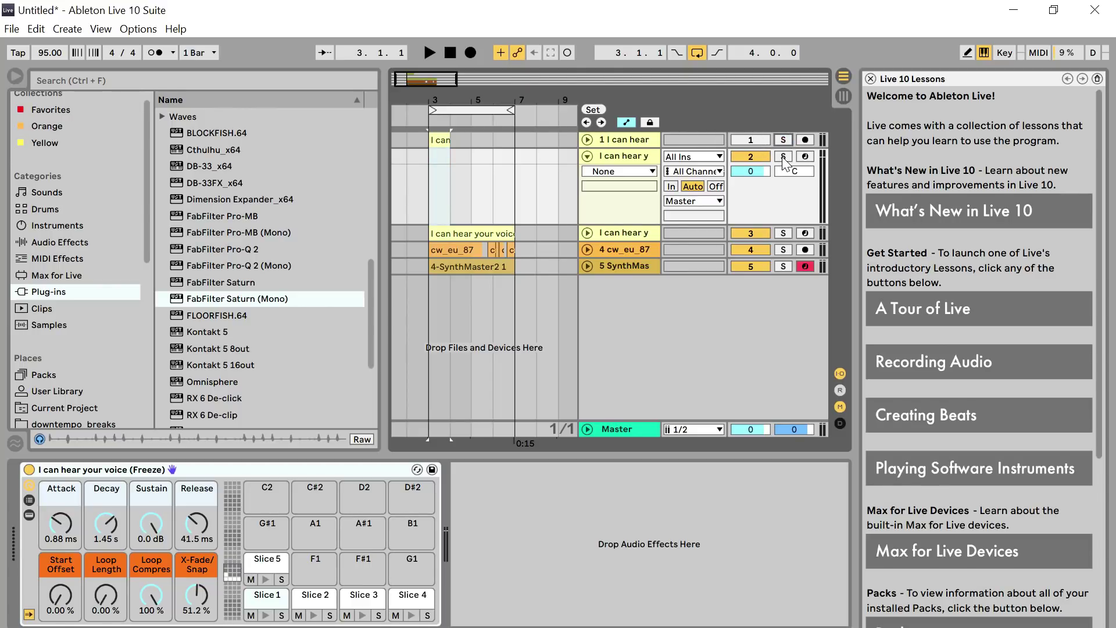
pyautogui.click(783, 156)
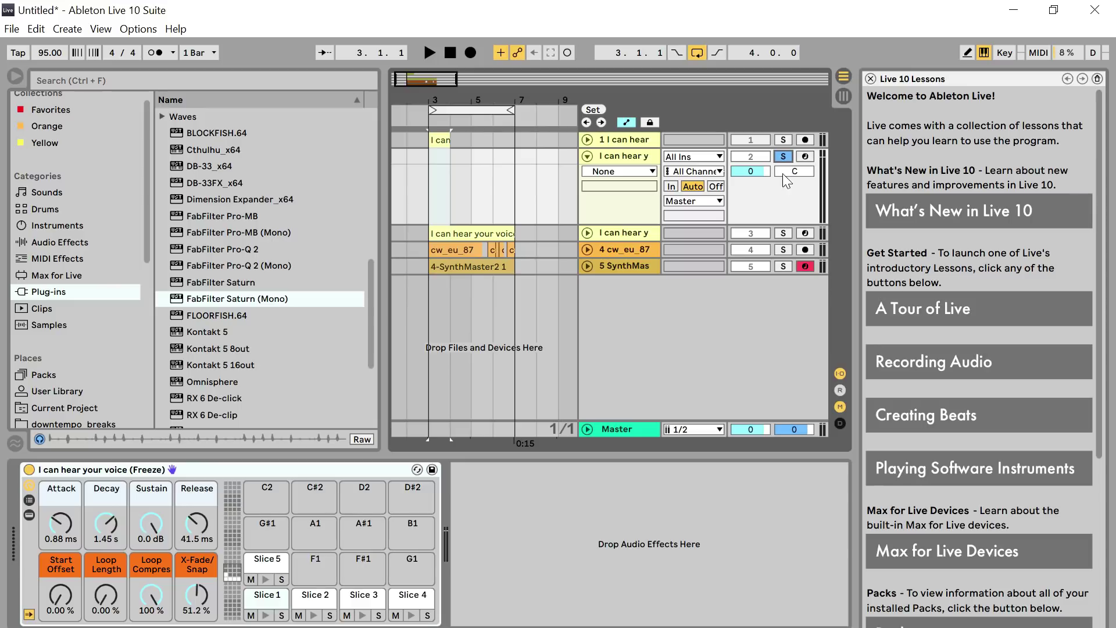
pyautogui.click(784, 157)
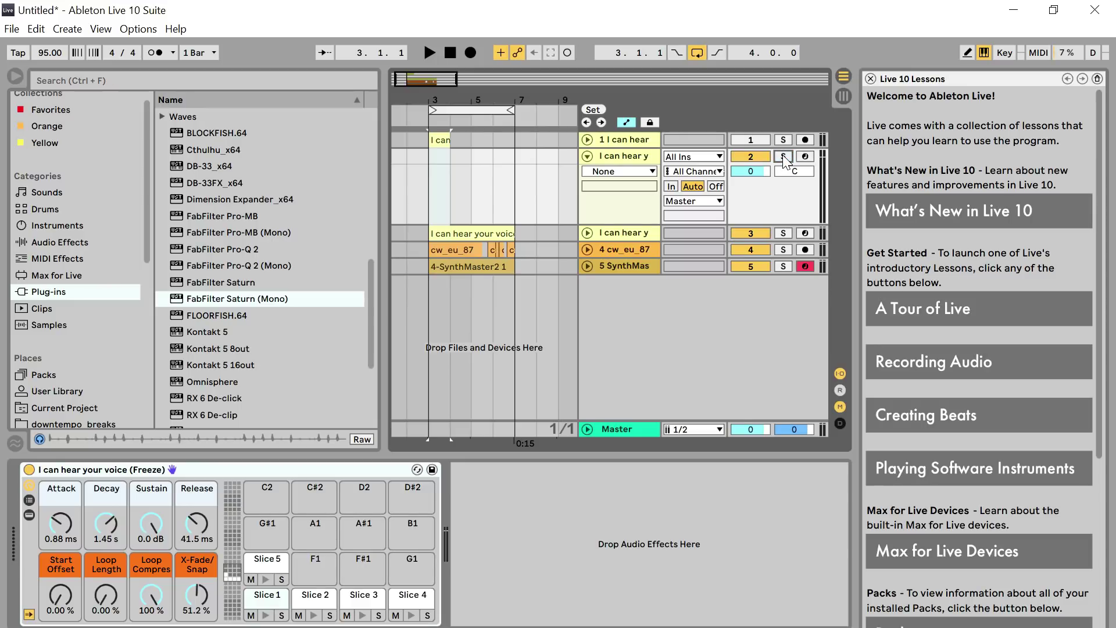
pyautogui.click(804, 156)
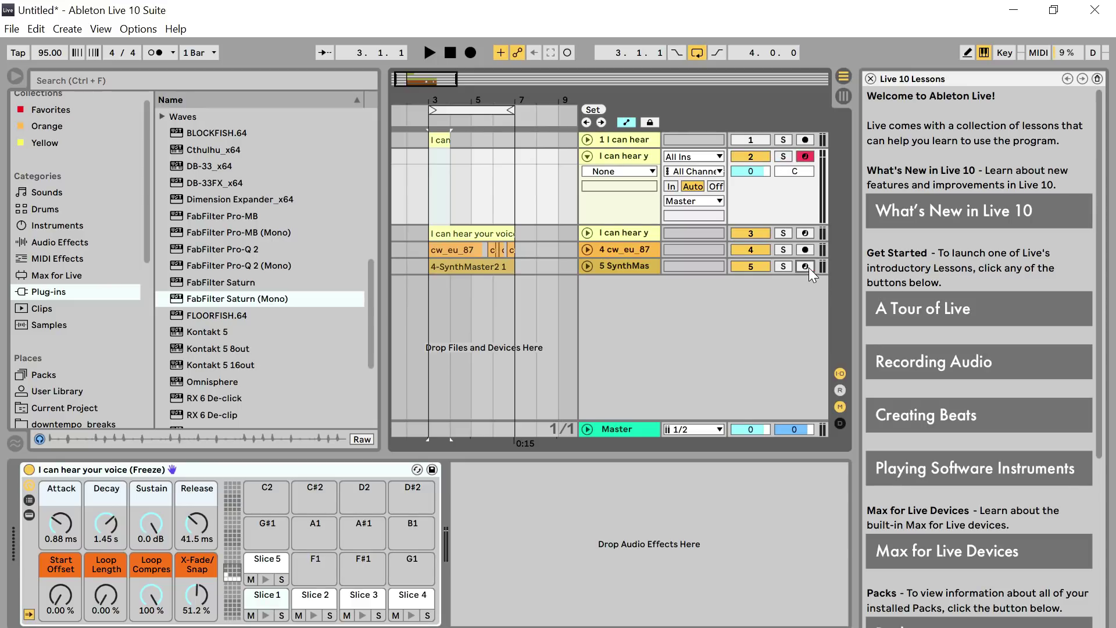
pyautogui.click(462, 112)
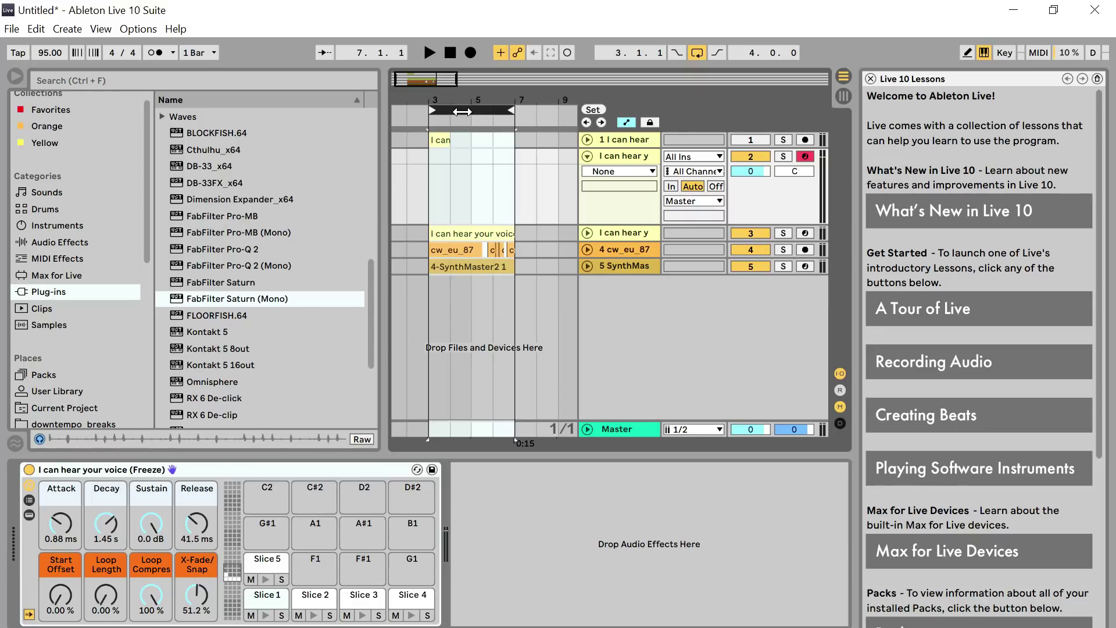
# Step: Copy the four effects, ValhallaVintageVerb through FabFilter Saturn, from the first vocal slice track to the new slice track
pyautogui.click(618, 268)
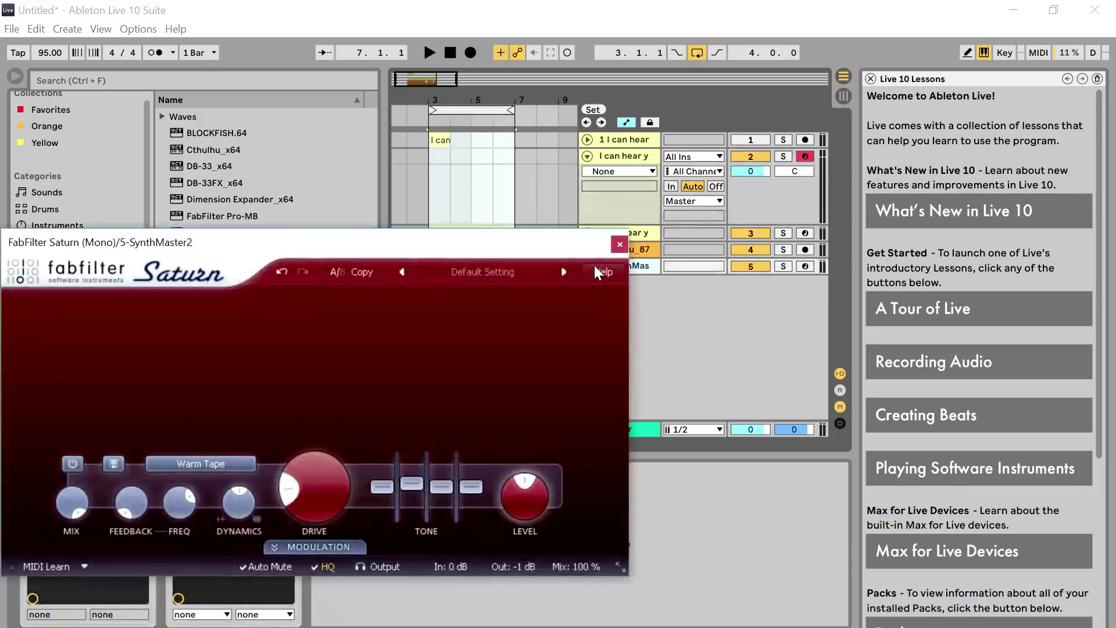
pyautogui.click(620, 243)
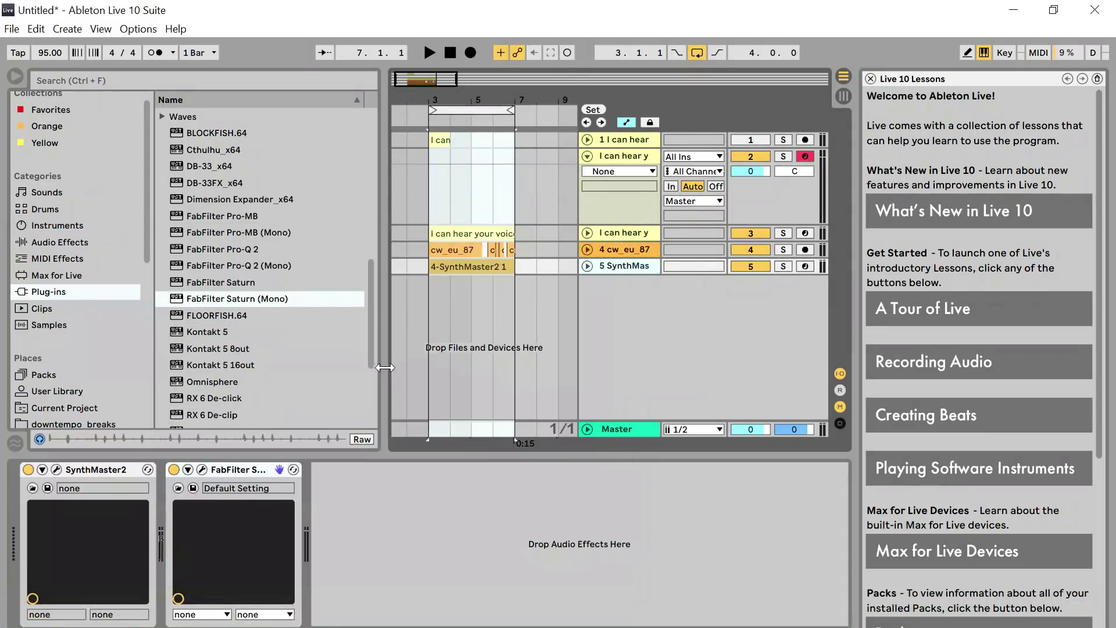
pyautogui.click(623, 232)
pyautogui.click(400, 470)
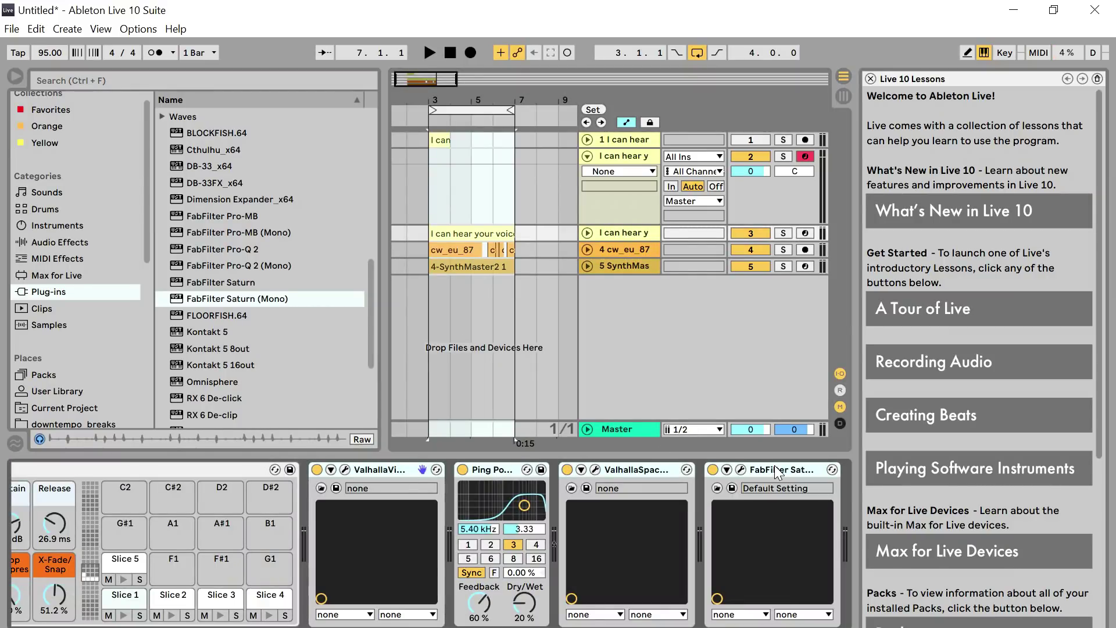
pyautogui.click(638, 167)
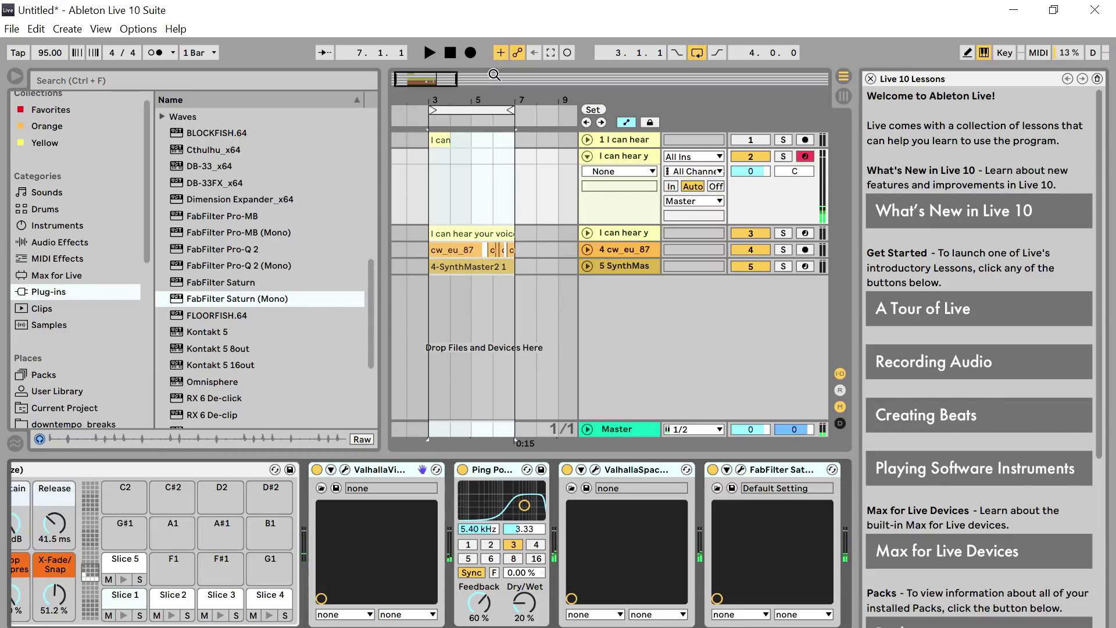
pyautogui.click(480, 111)
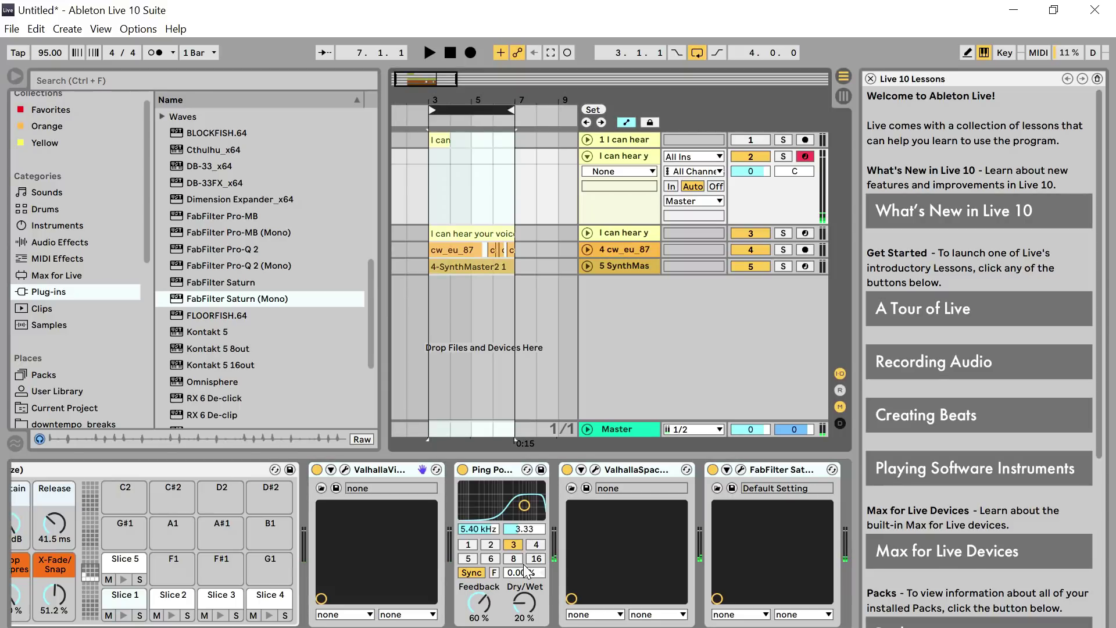
# Step: Set the Ping Pong Delay's Dry/Wet to 14 % and bypass it, and set ValhallaVintageVerb's decay to 11.40 s and mix to 27.2 %
pyautogui.click(528, 602)
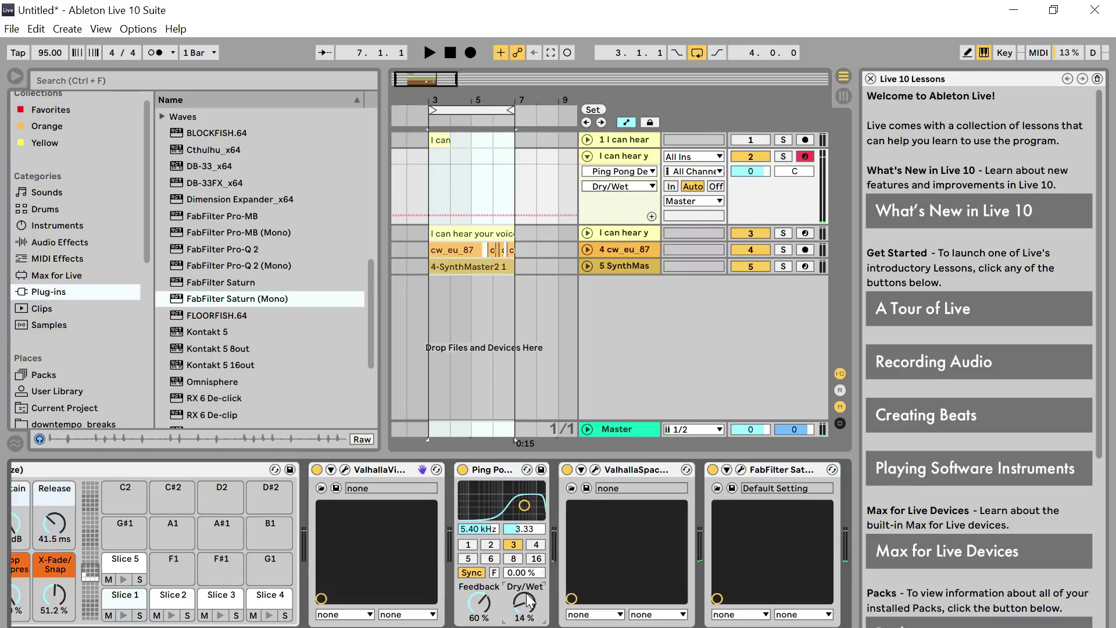
pyautogui.click(341, 474)
pyautogui.moveTo(224, 309); pyautogui.dragTo(222, 266)
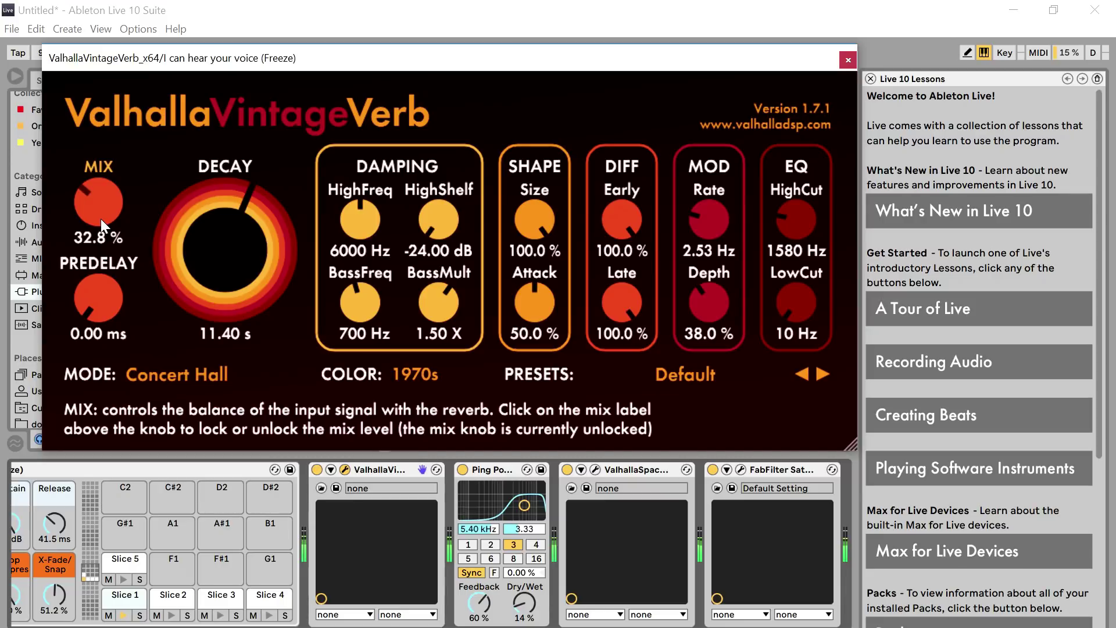
pyautogui.moveTo(90, 218); pyautogui.dragTo(91, 221)
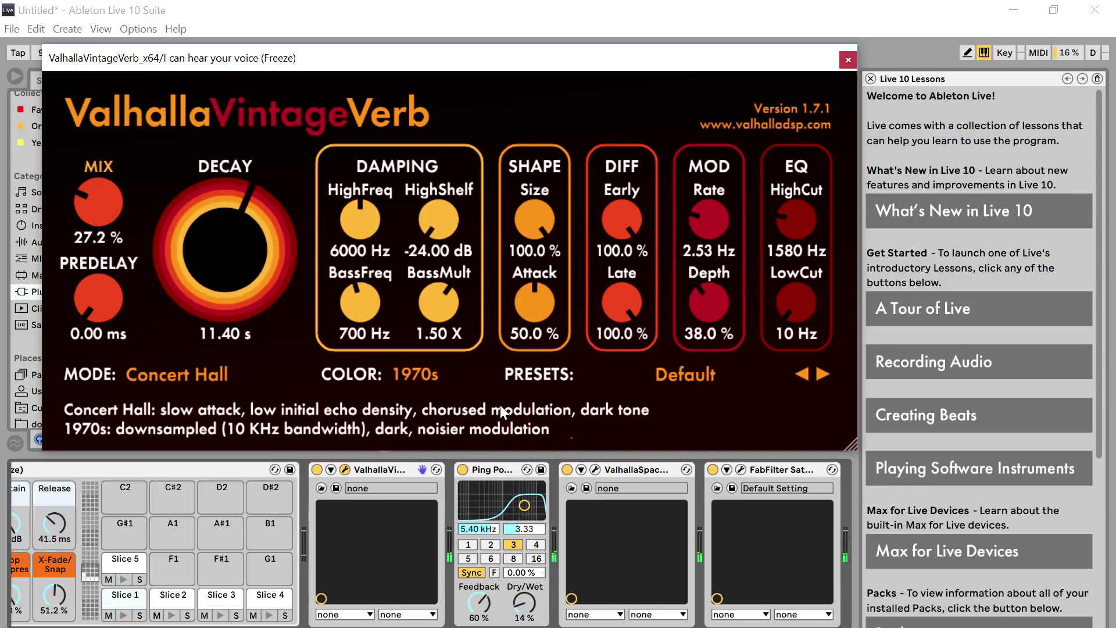
pyautogui.click(461, 471)
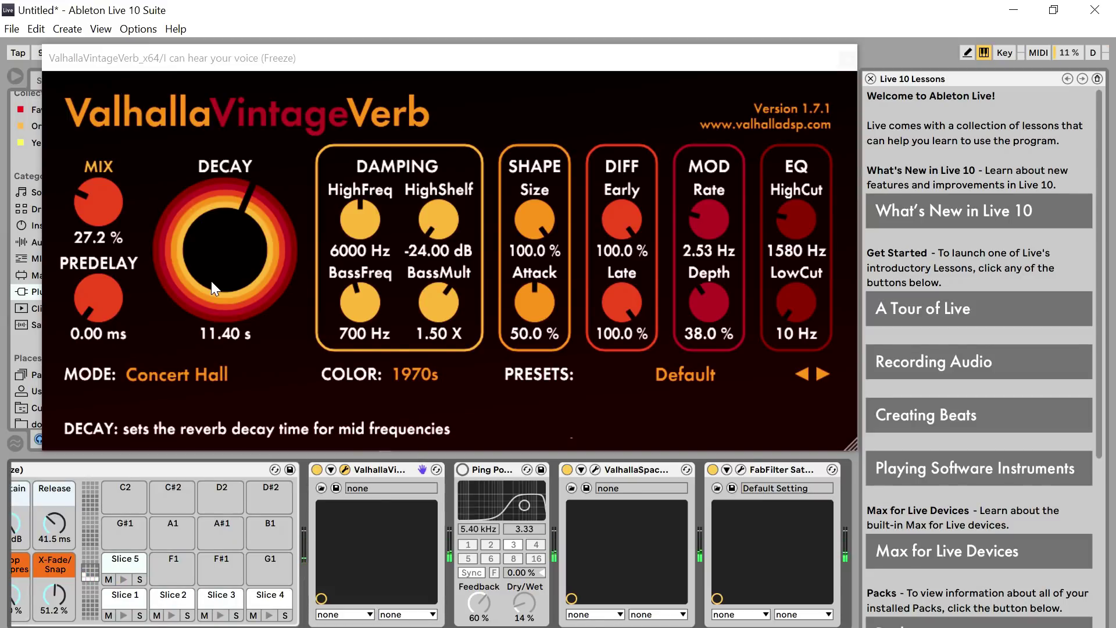
# Step: Try ValhallaSpaceModulator's Super Resonant Flanger preset with the mix at 31.6 %, and also its Suction Flange preset
pyautogui.click(598, 469)
pyautogui.moveTo(326, 155); pyautogui.dragTo(323, 183)
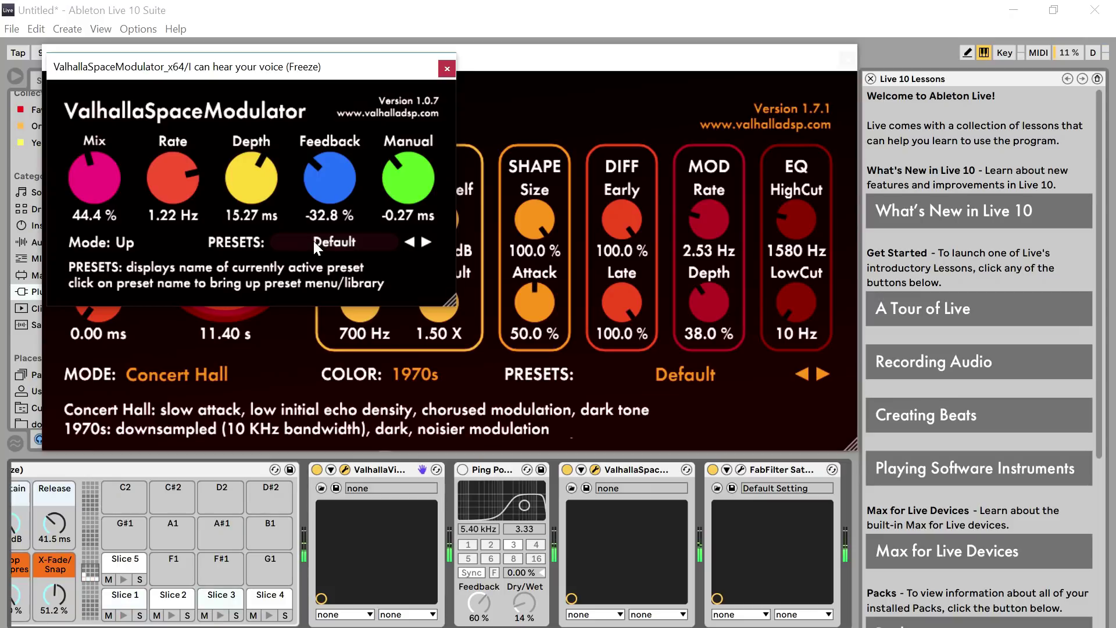
pyautogui.click(358, 249)
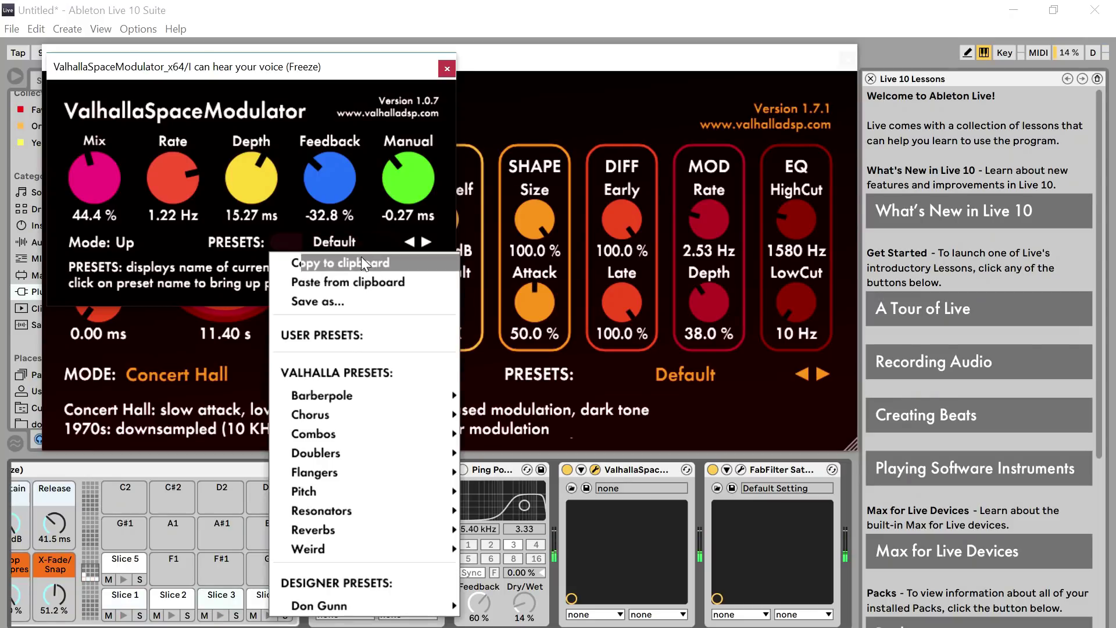
pyautogui.moveTo(431, 466)
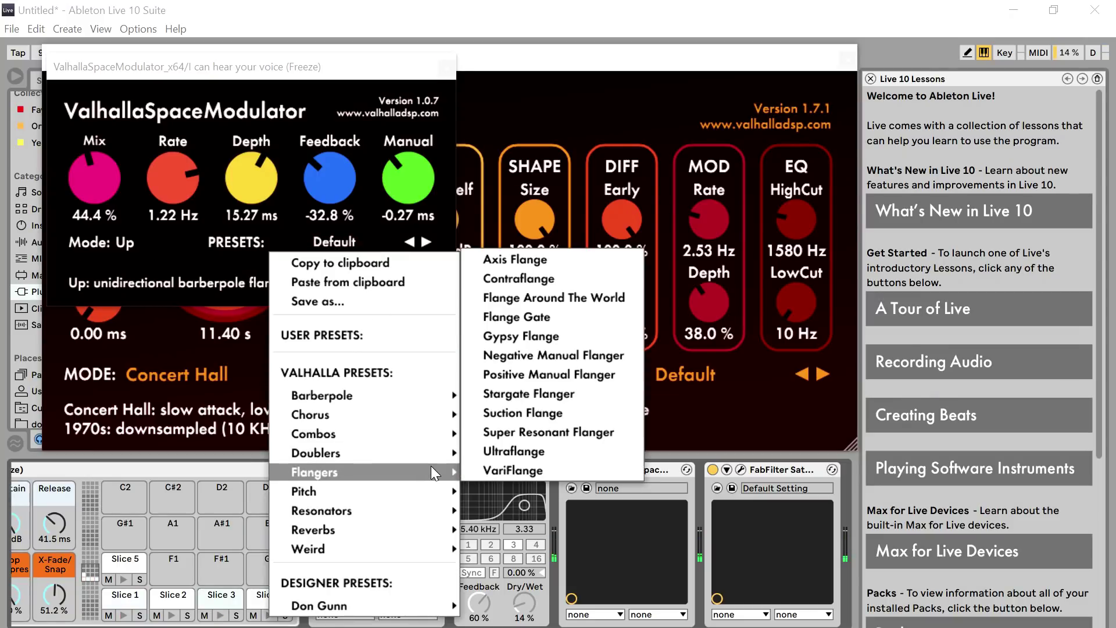
pyautogui.click(536, 432)
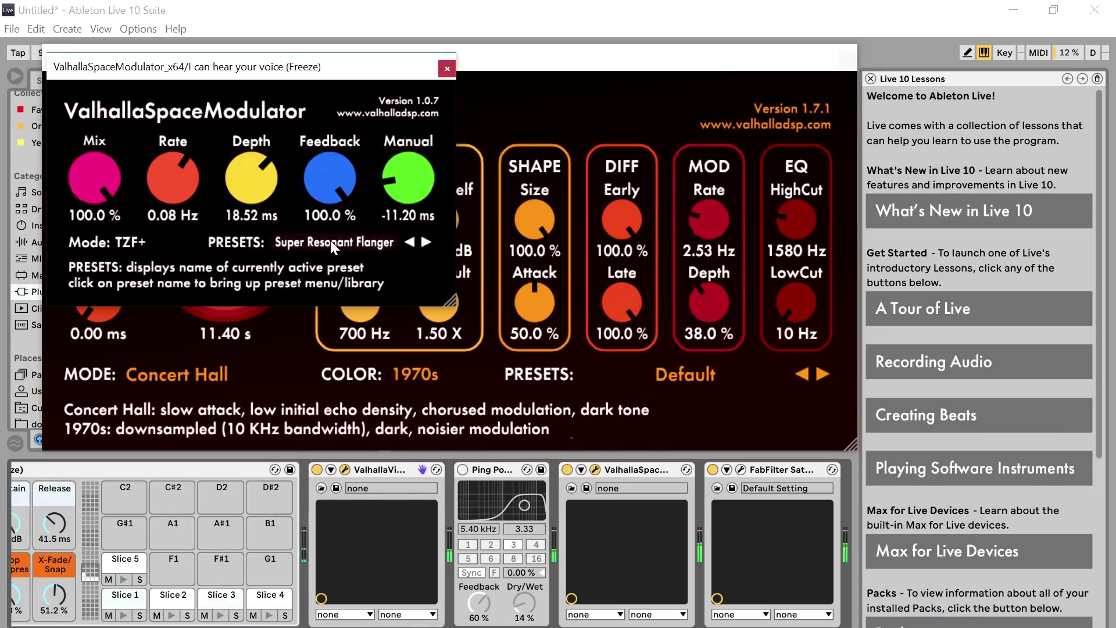
pyautogui.moveTo(100, 166); pyautogui.dragTo(107, 228)
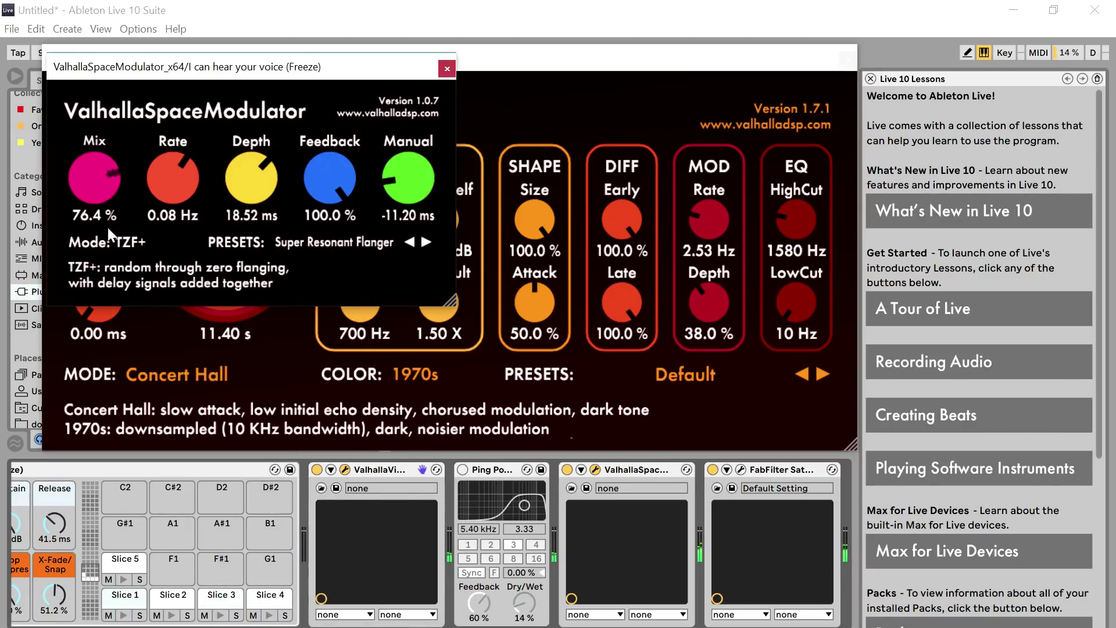
pyautogui.moveTo(112, 312); pyautogui.dragTo(113, 319)
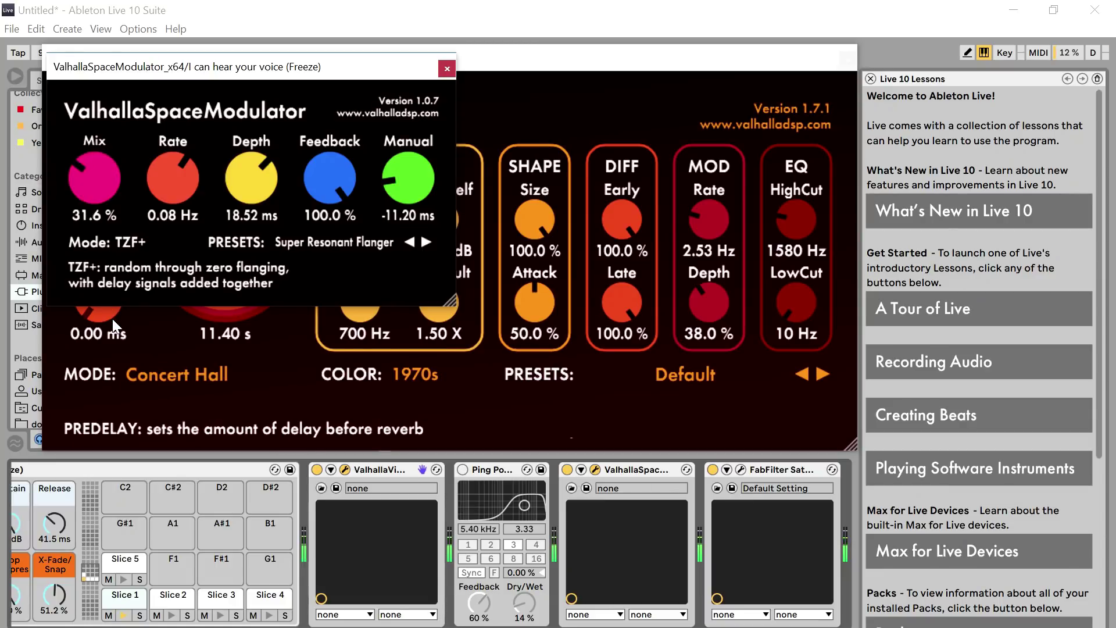
pyautogui.click(410, 242)
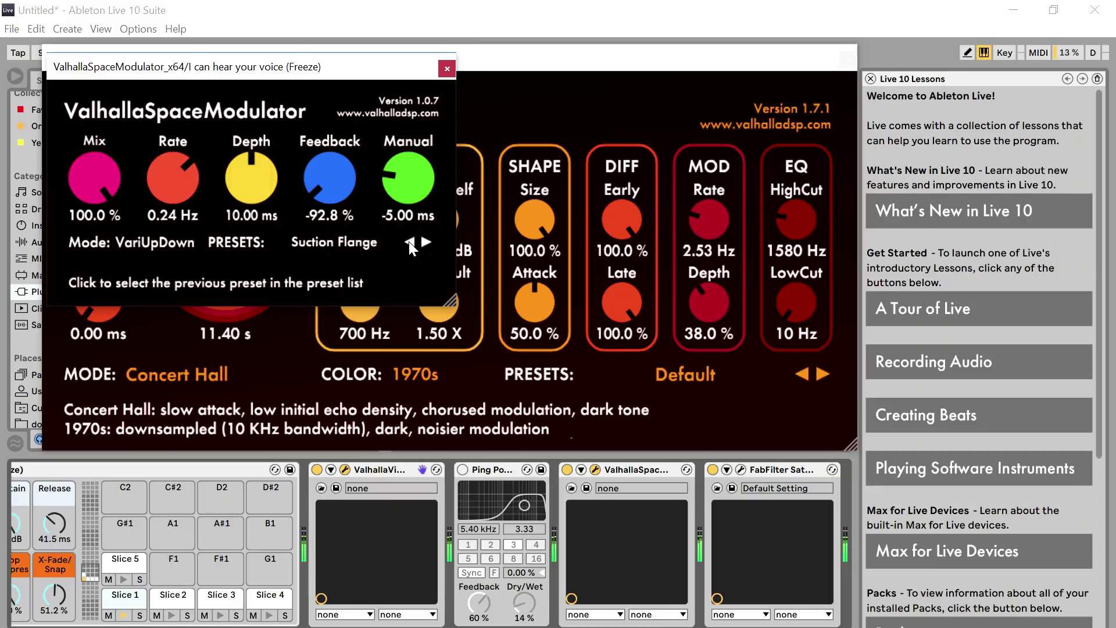
# Step: Load ValhallaSpaceModulator's WideChorus preset and set its feedback to -8.8 % and mix to 30.8 %
pyautogui.click(372, 242)
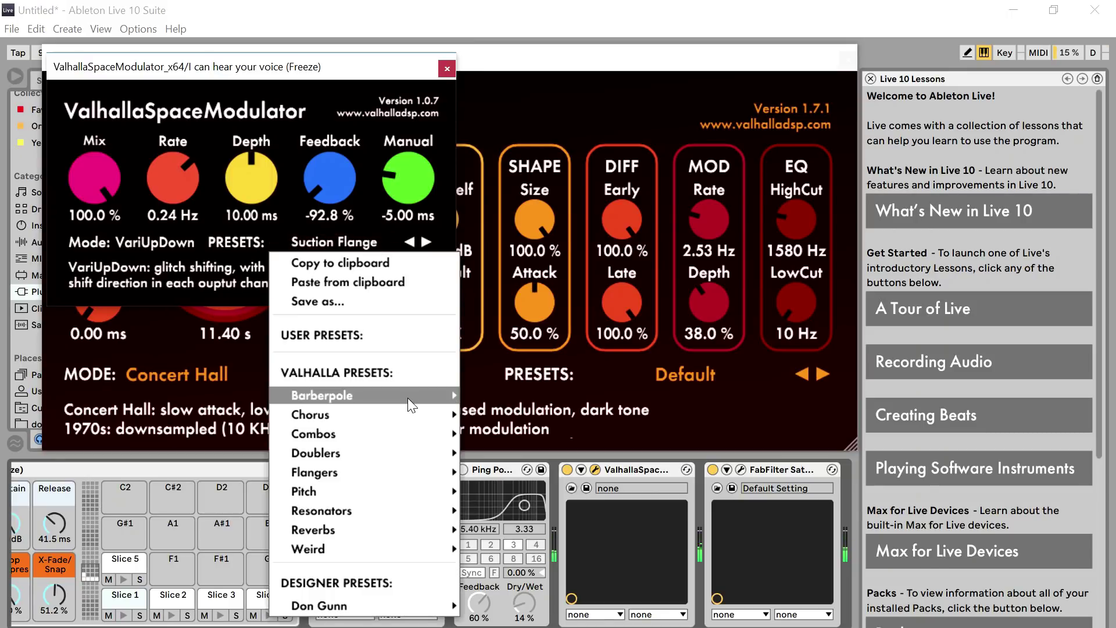
pyautogui.moveTo(419, 414)
pyautogui.press('Up')
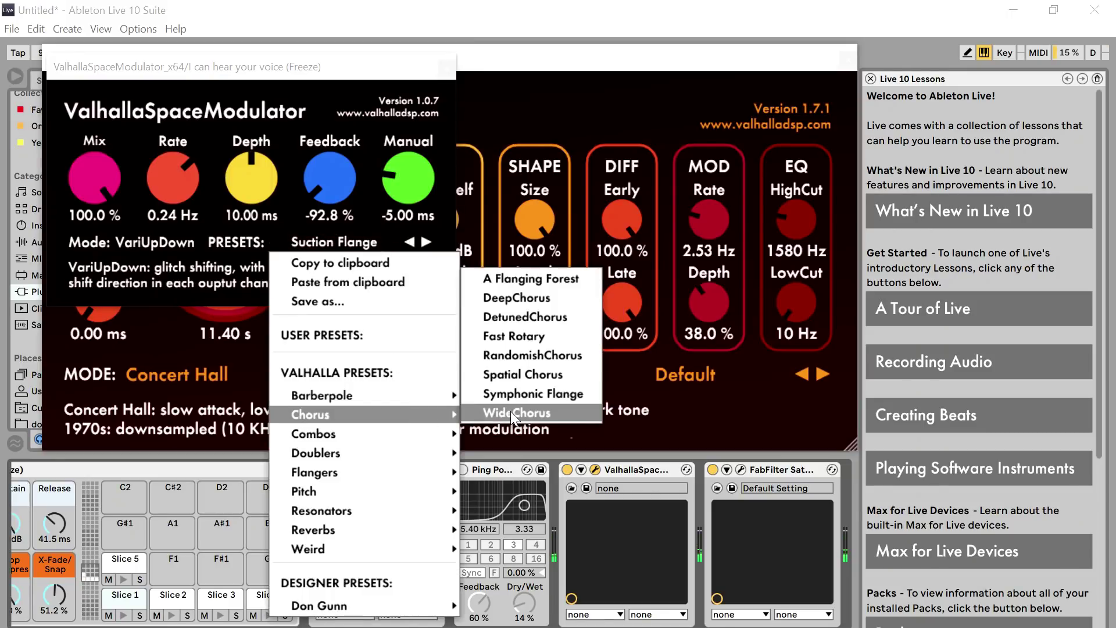
pyautogui.press('Return')
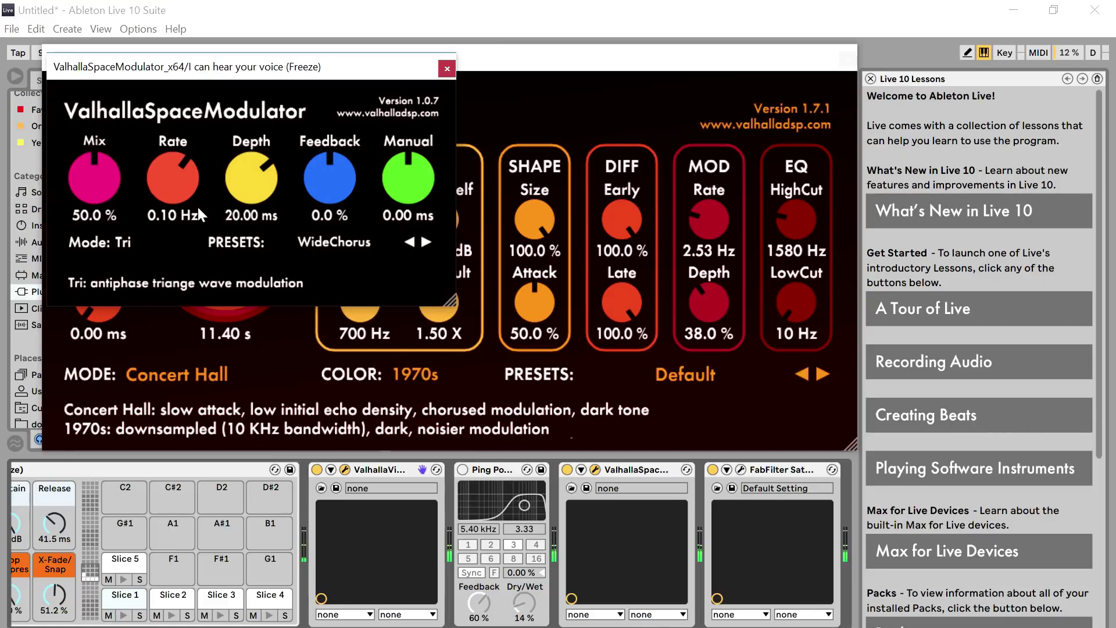
pyautogui.moveTo(329, 204); pyautogui.dragTo(329, 209)
pyautogui.moveTo(97, 173); pyautogui.dragTo(88, 215)
# Step: Move ValhallaSpaceModulator ahead of ValhallaVintageVerb, lower the reverb's HighCut to 470 Hz and close both plug-in windows
pyautogui.click(628, 473)
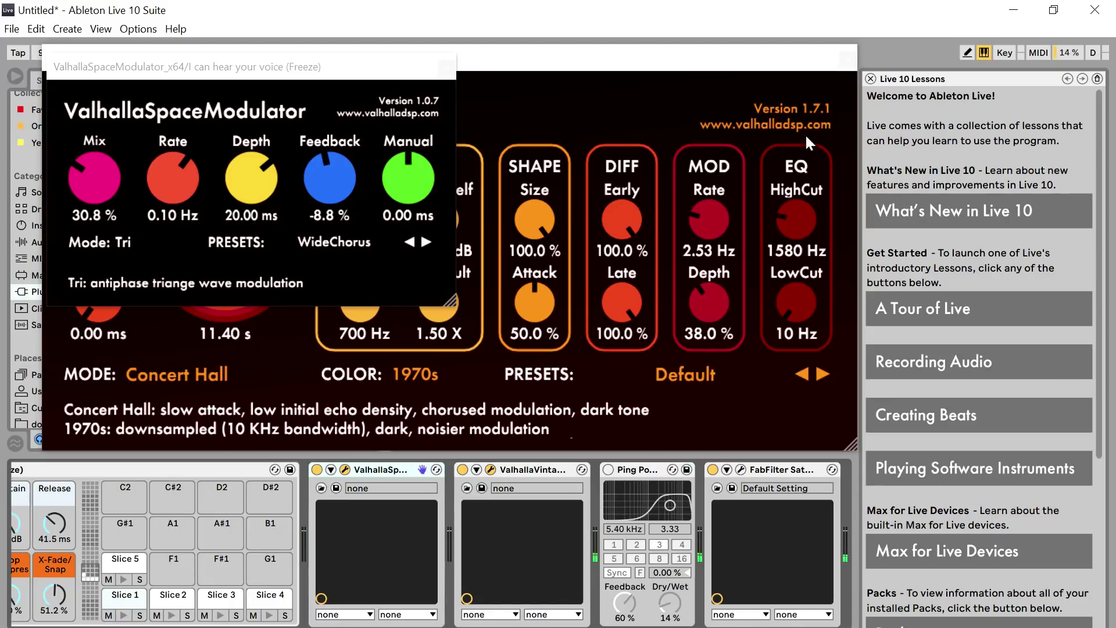
pyautogui.moveTo(797, 222); pyautogui.dragTo(800, 251)
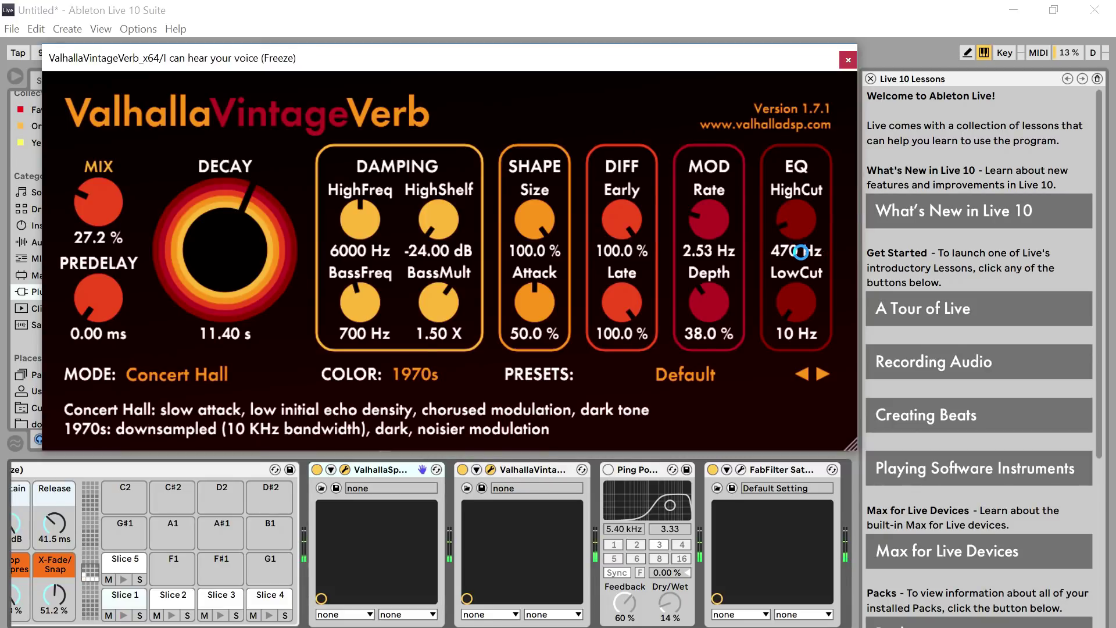
pyautogui.click(848, 60)
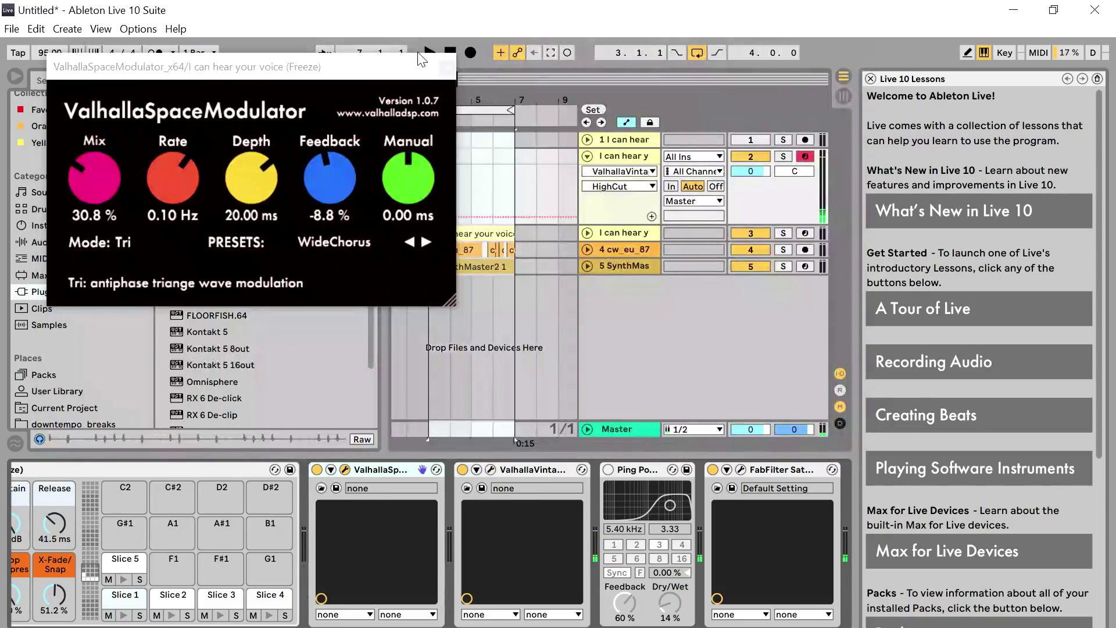
pyautogui.click(445, 68)
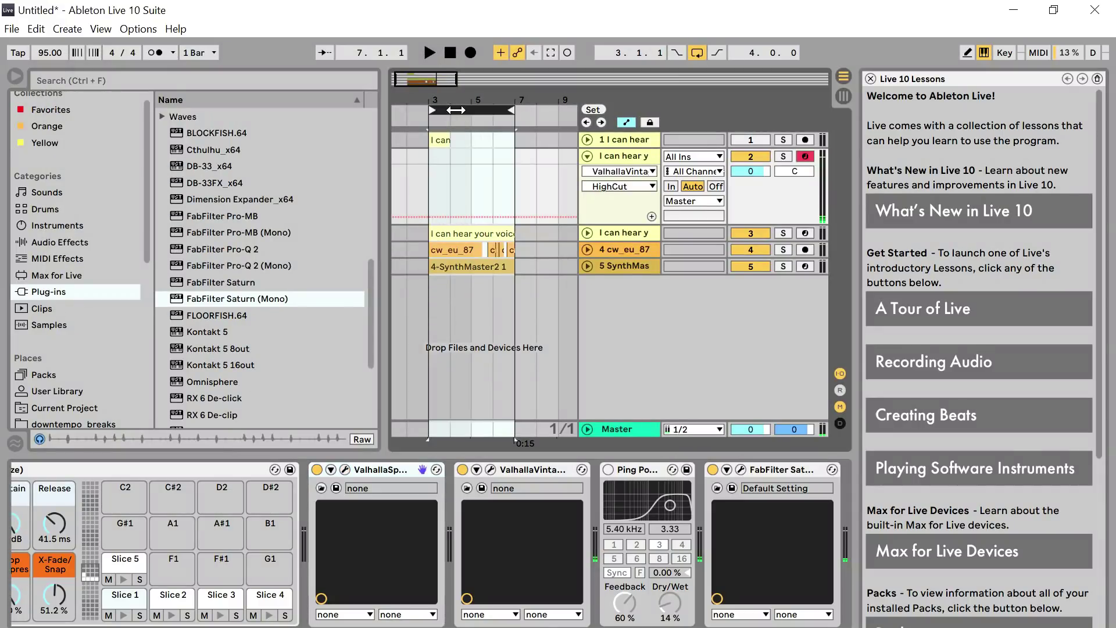
# Step: Record a vocal slice performance over the four-bar loop on the new slice track, play back the clip and fold the track
pyautogui.click(467, 53)
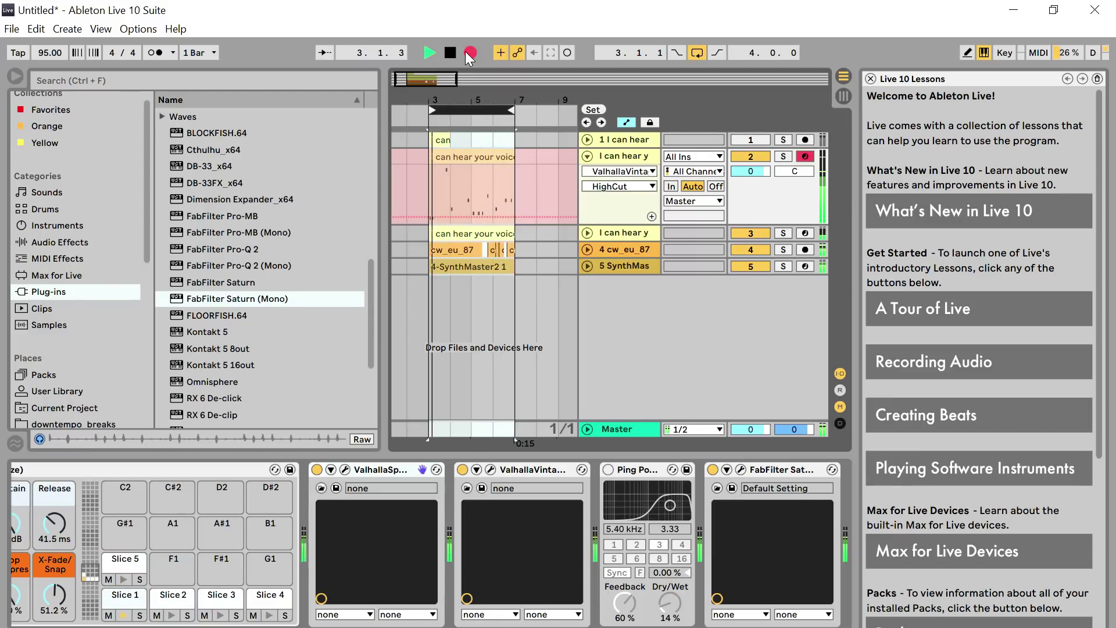
pyautogui.press('space')
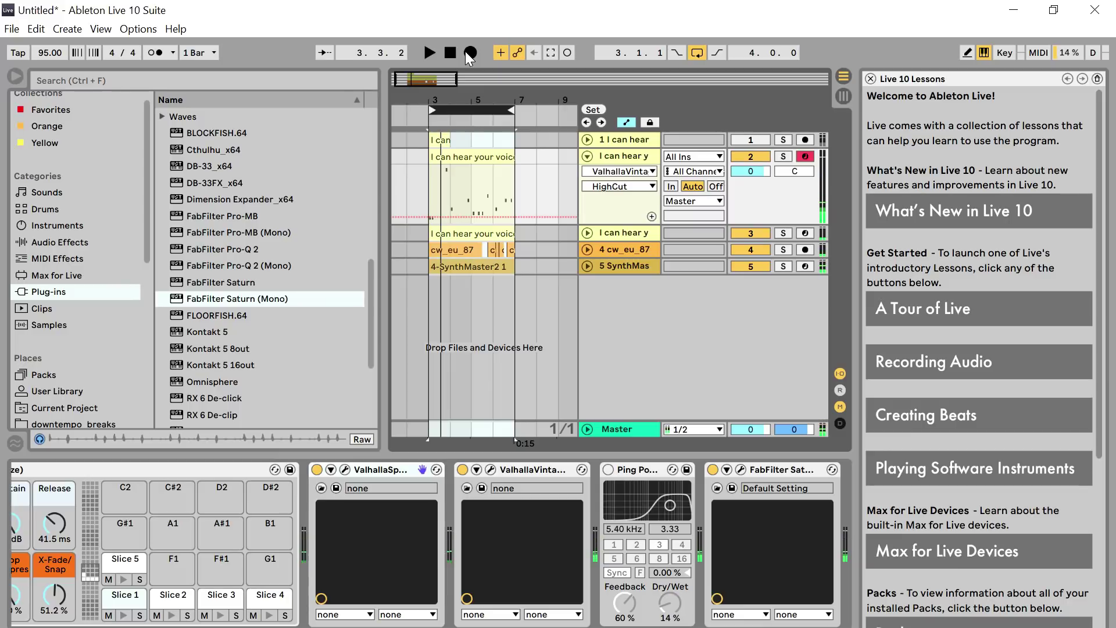
pyautogui.doubleClick(470, 146)
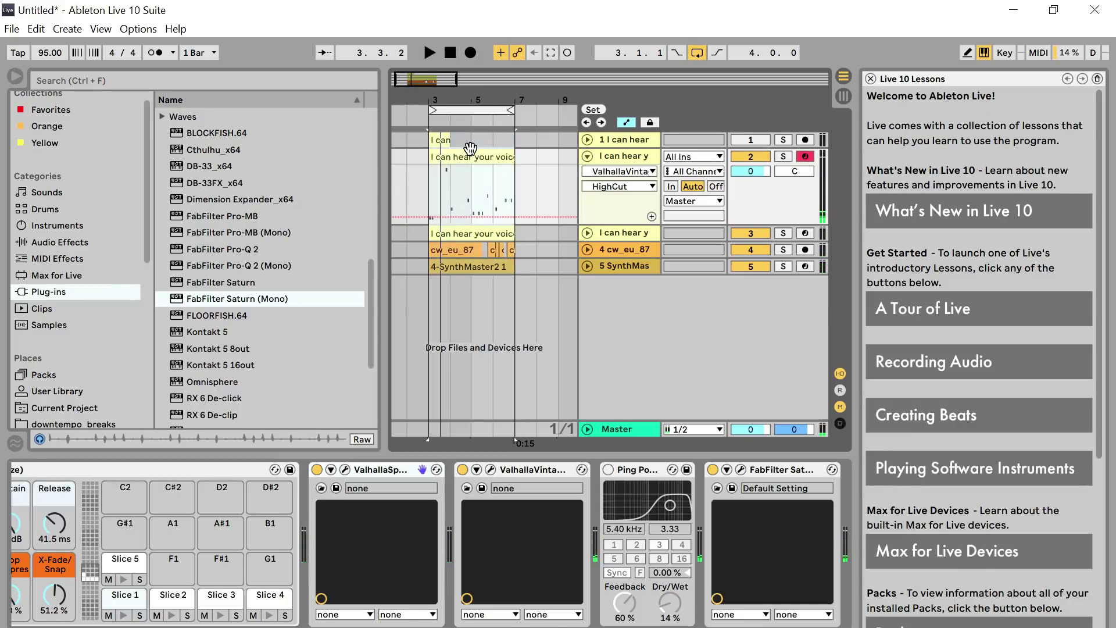
pyautogui.press('space')
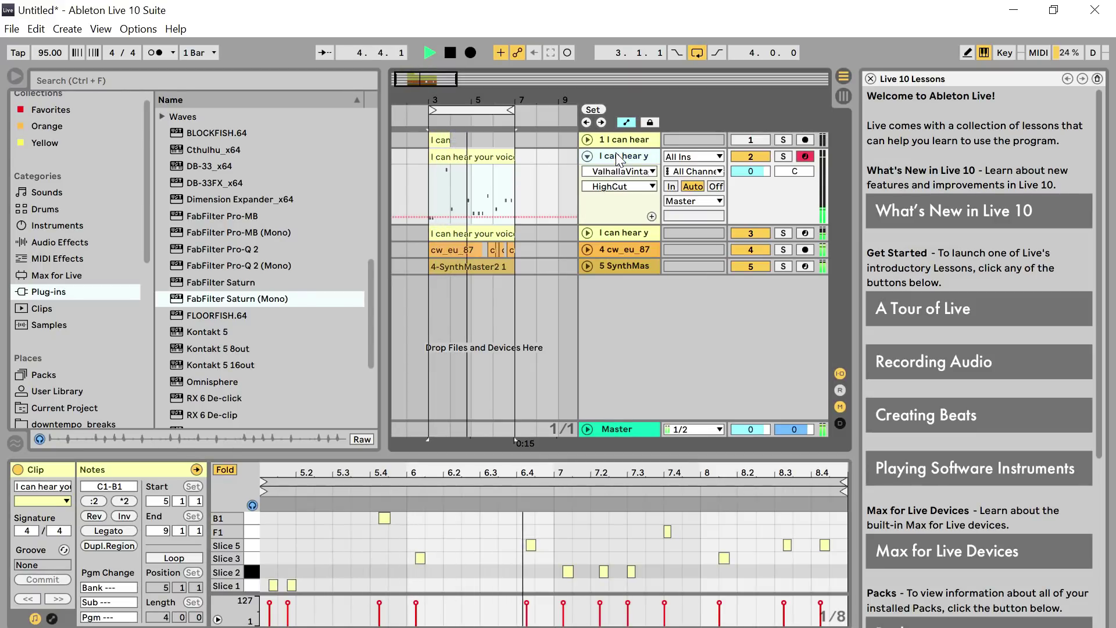
pyautogui.click(588, 156)
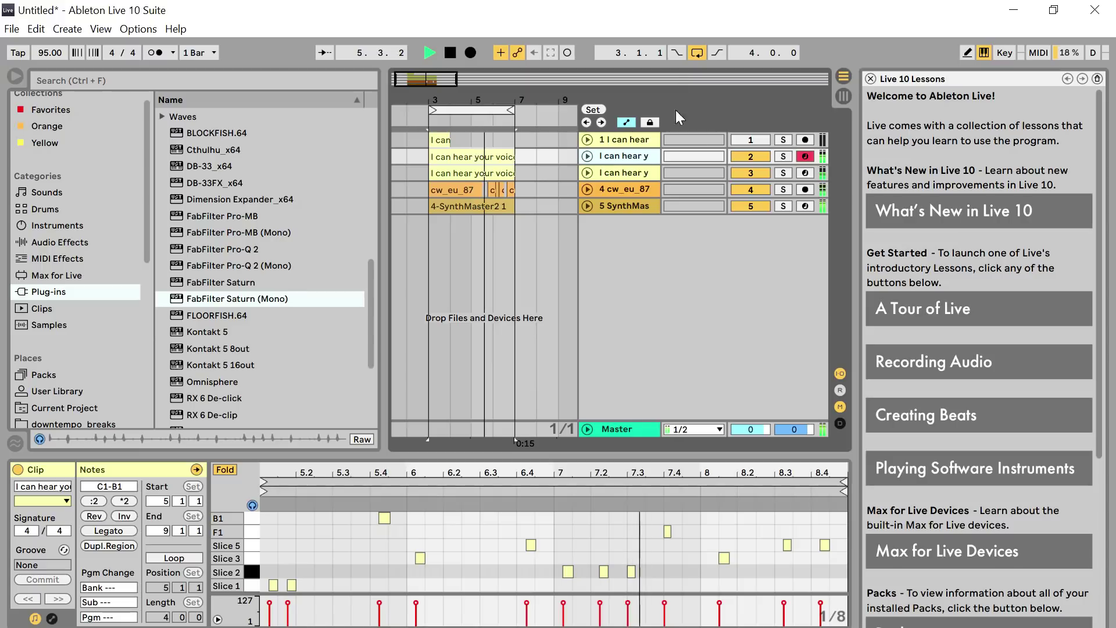
# Step: Reactivate the Ping Pong Delay with its Dry/Wet at 41 % and move it ahead of ValhallaVintageVerb
pyautogui.hotkey('shift', 'Tab')
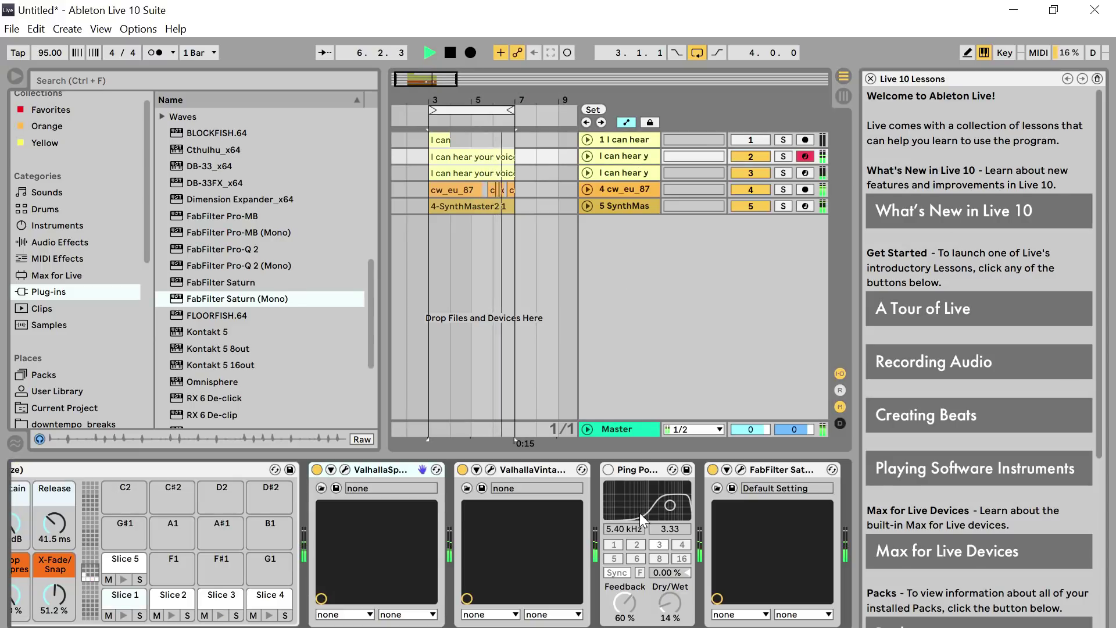
pyautogui.moveTo(679, 606); pyautogui.dragTo(674, 587)
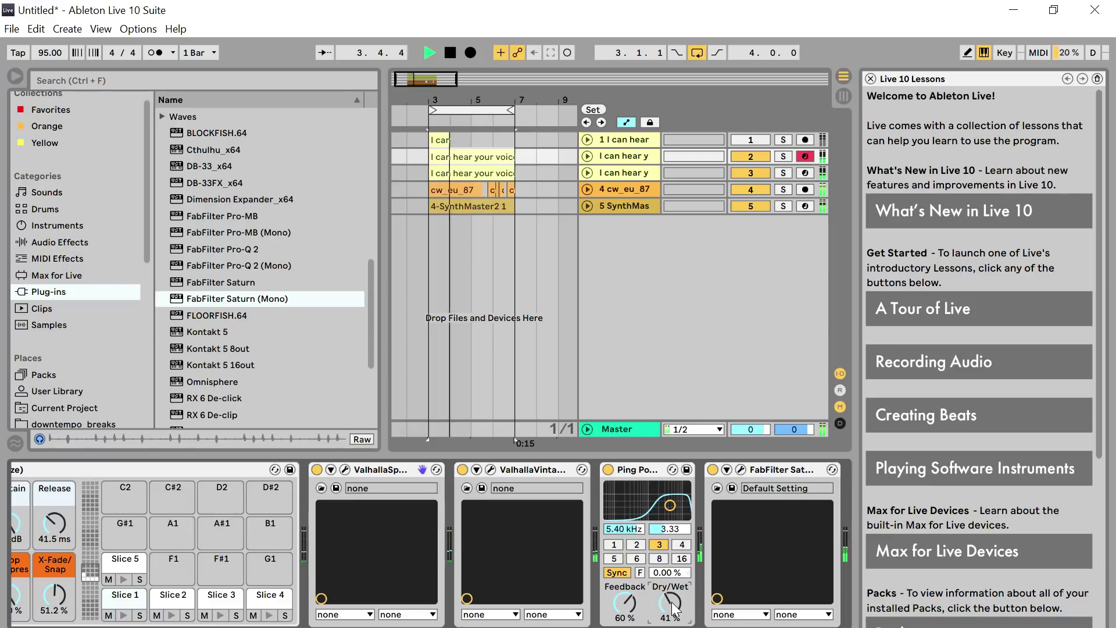
pyautogui.moveTo(636, 469); pyautogui.dragTo(474, 472)
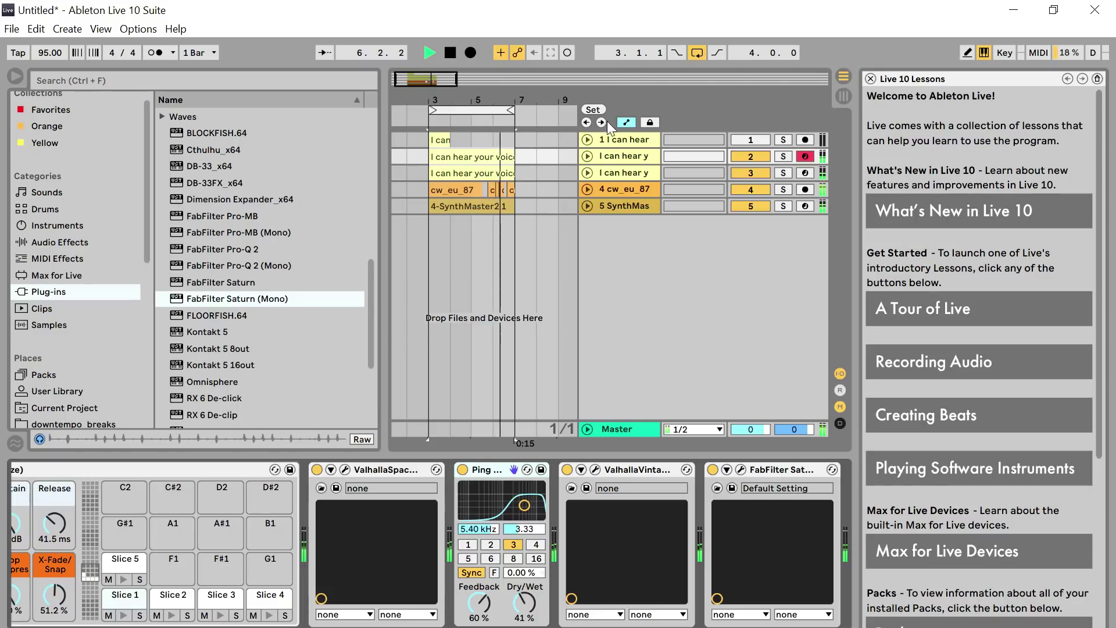
# Step: Pan the new vocal slice track to 4L and fold the track again
pyautogui.click(588, 156)
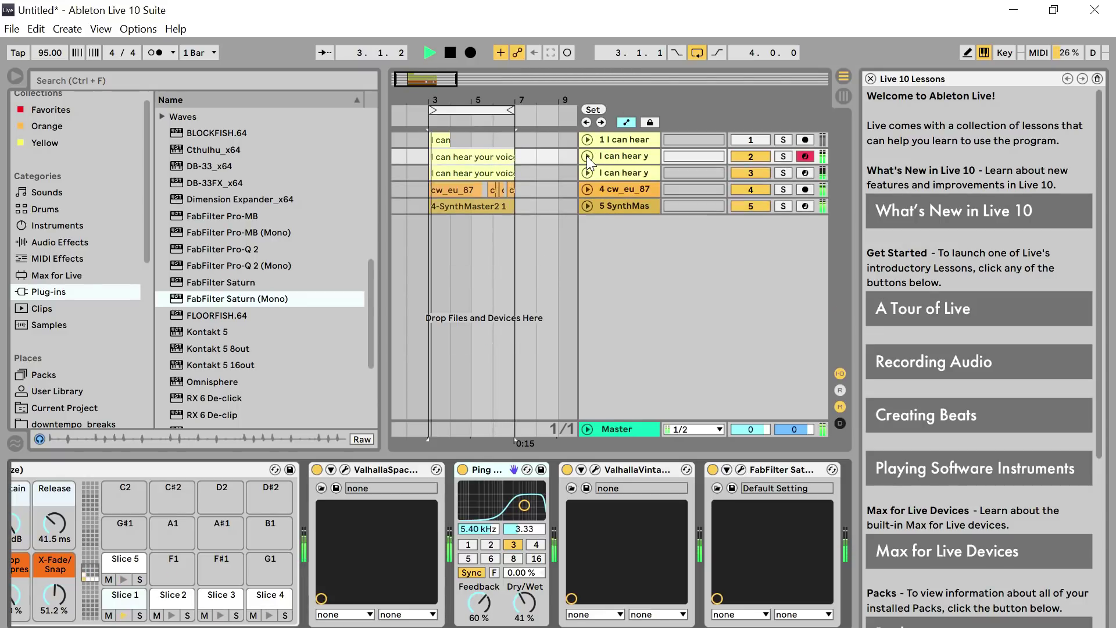
pyautogui.click(807, 171)
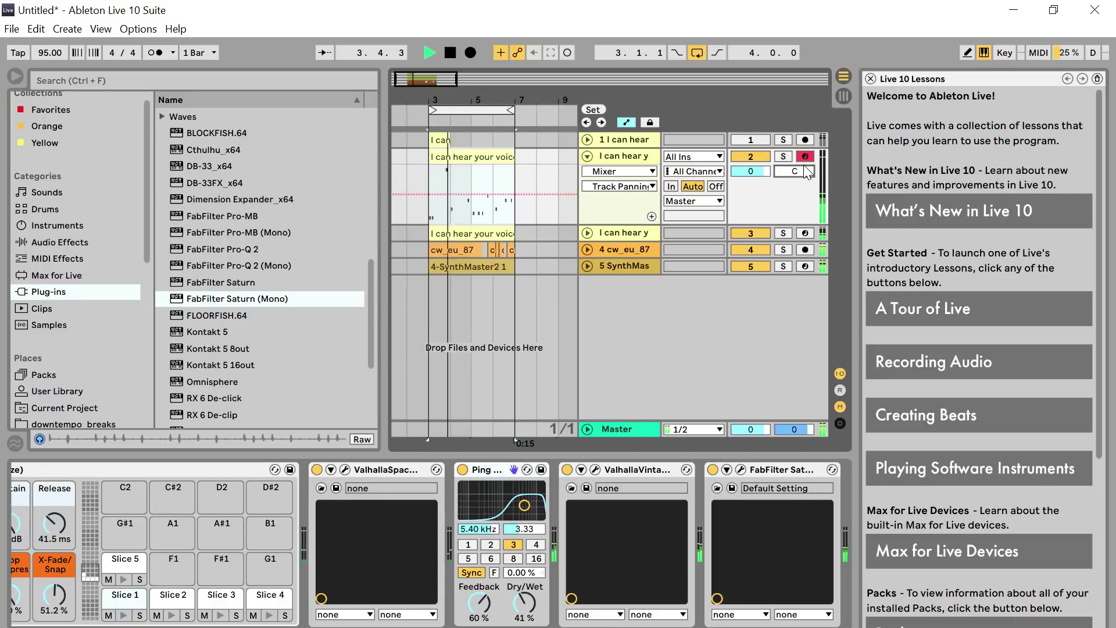
pyautogui.moveTo(807, 171); pyautogui.dragTo(739, 175)
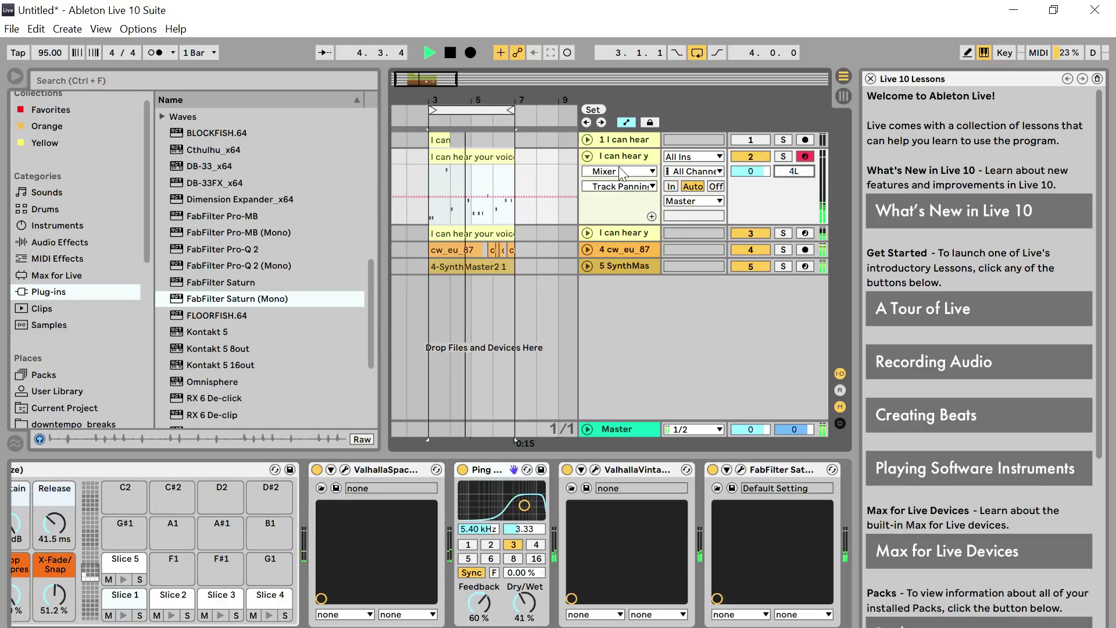
pyautogui.click(587, 156)
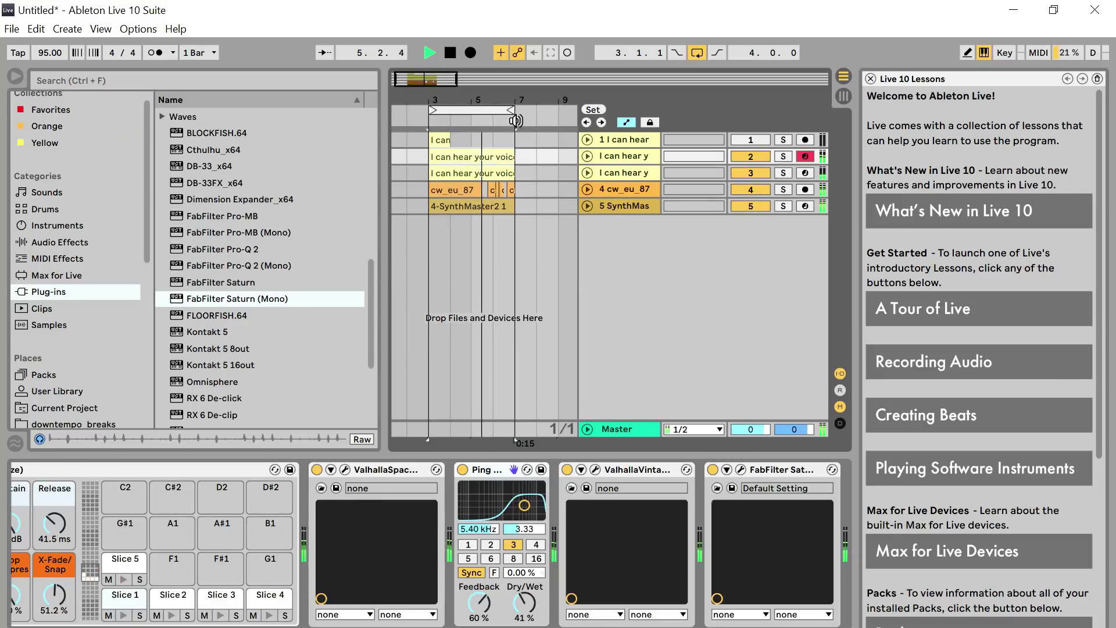
# Step: Set the song tempo to 110 BPM and play back the four-bar loop
pyautogui.click(472, 109)
pyautogui.click(48, 55)
pyautogui.write('110')
pyautogui.press('Return')
pyautogui.press('space')
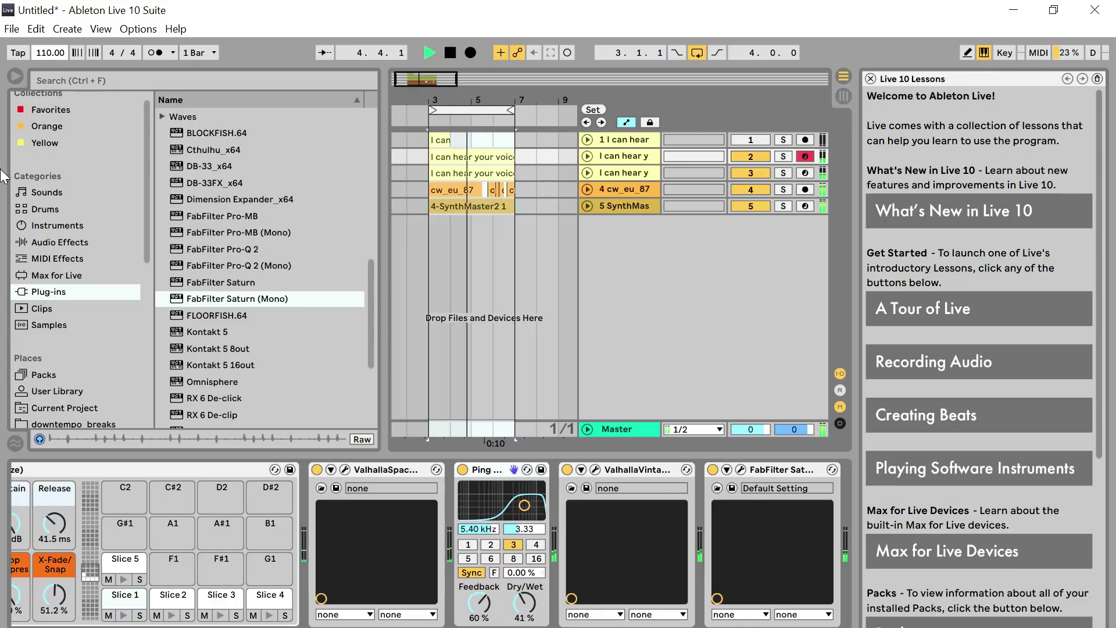
# Step: Place 030 Drumloop.wav from the Guitar House_ Drumloops folder at bar 3 on the cw_eu_87 drum track
pyautogui.click(138, 391)
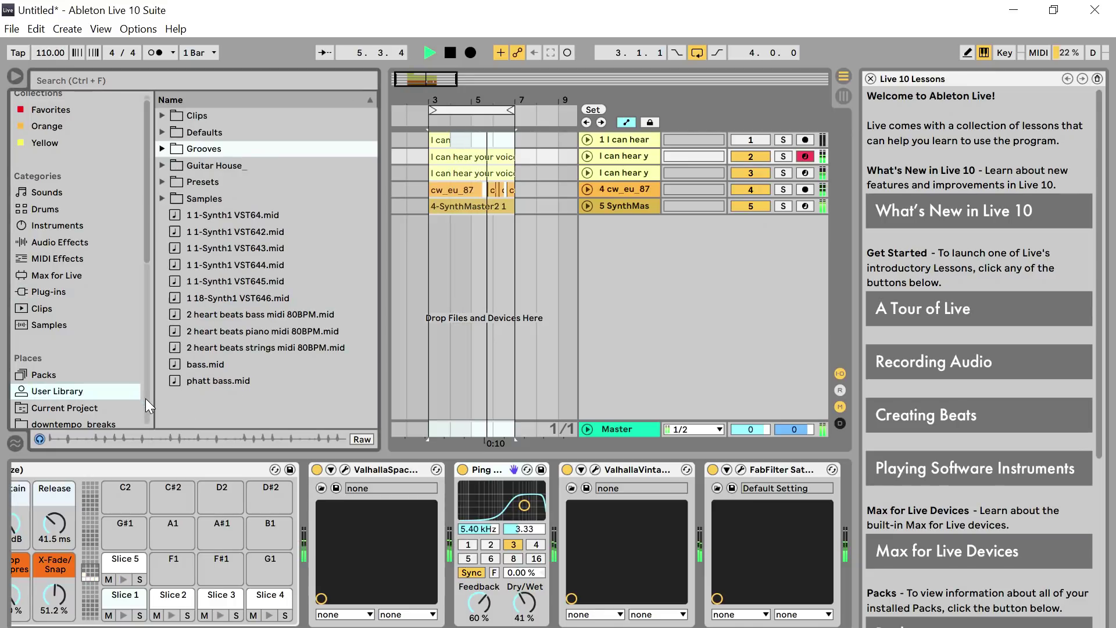
pyautogui.scroll(-8, 145, 399)
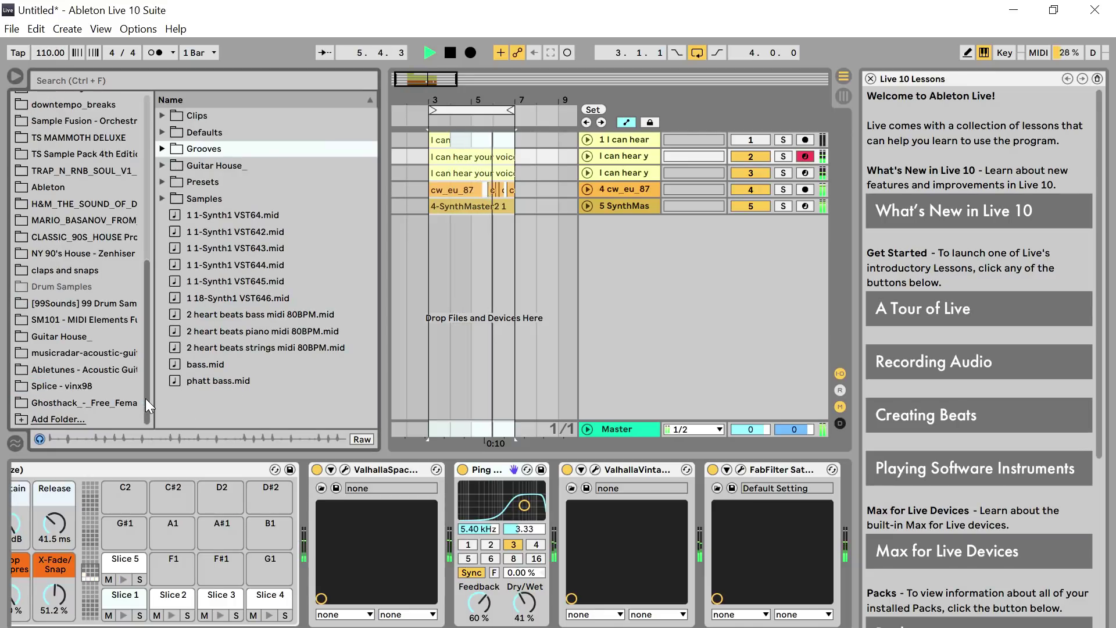
pyautogui.click(93, 336)
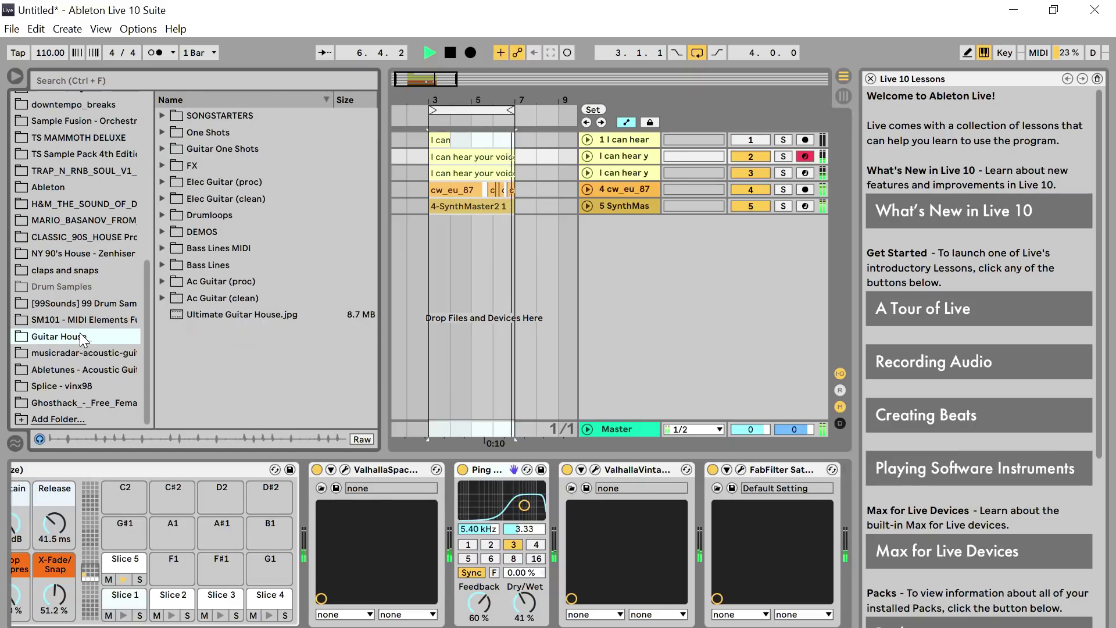
pyautogui.click(163, 219)
pyautogui.moveTo(237, 239); pyautogui.dragTo(435, 190)
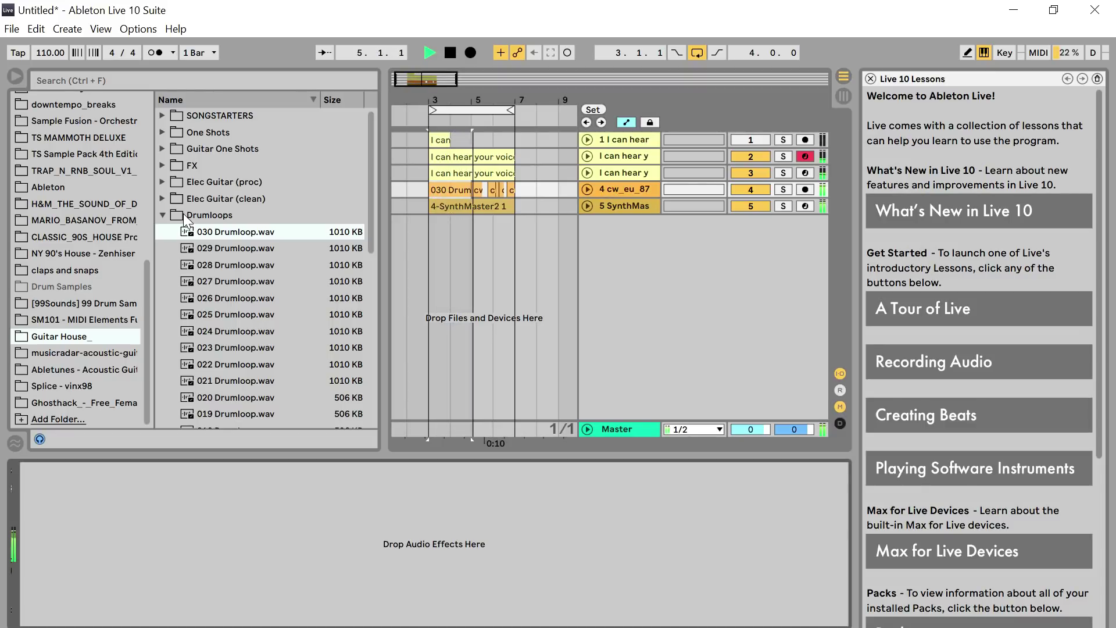
# Step: Unfold the drum track and copy a short cw_eu_87 slice from near bar 6 to bar 4, over the new drum loop
pyautogui.click(588, 191)
pyautogui.click(493, 191)
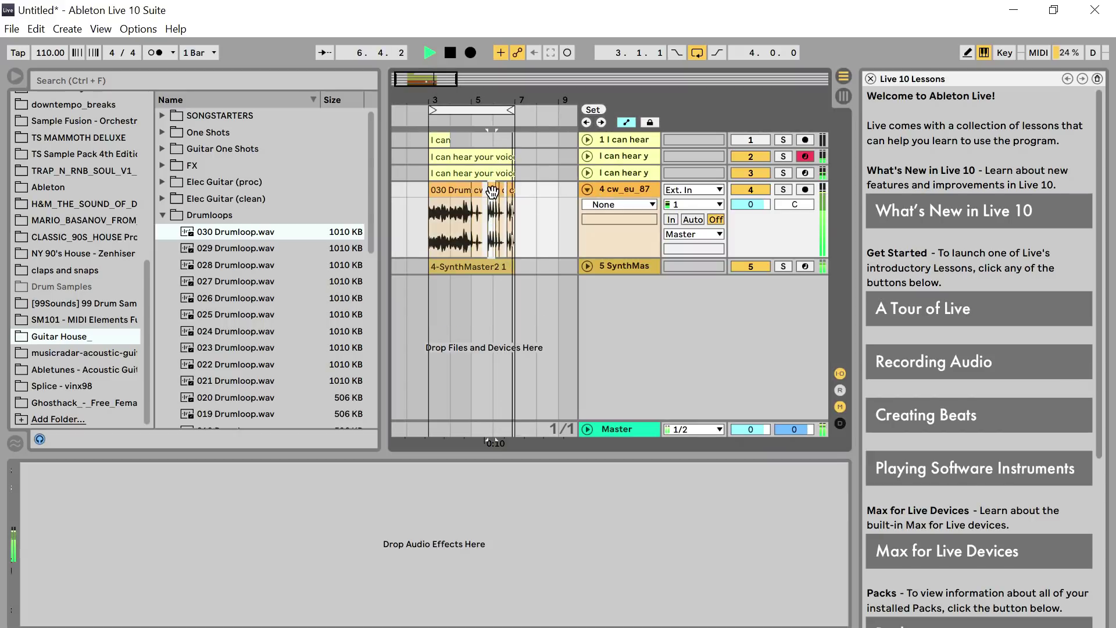
pyautogui.moveTo(492, 192); pyautogui.dragTo(453, 222)
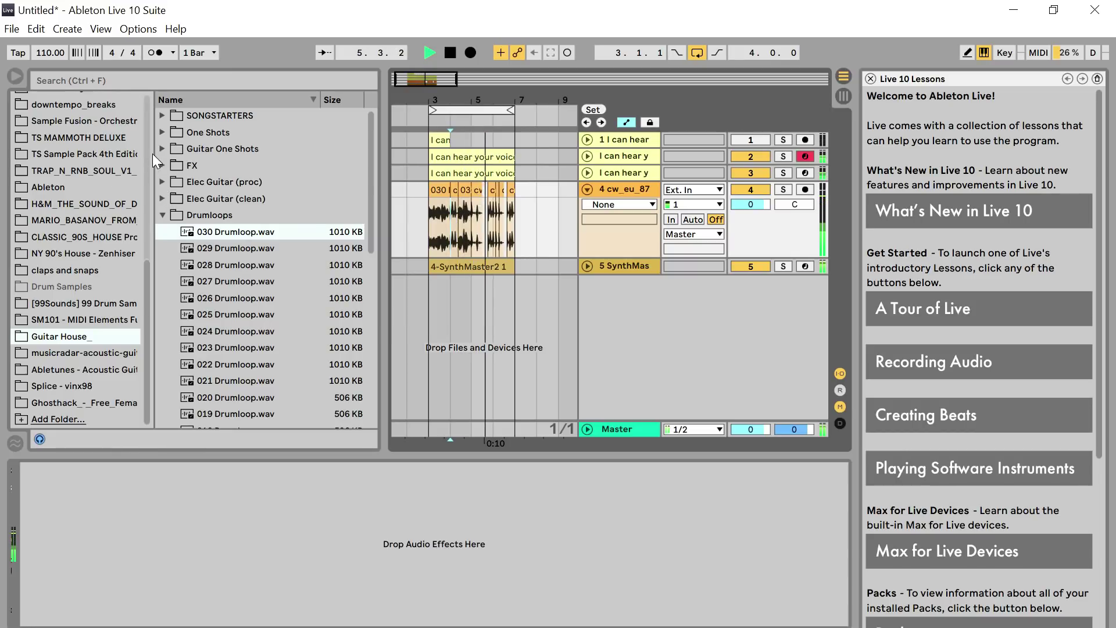
# Step: Add a Ping Pong Delay at 26 % Dry/Wet and a Phaser at 221 Hz with 0.73 feedback to the drum track
pyautogui.scroll(5, 150, 161)
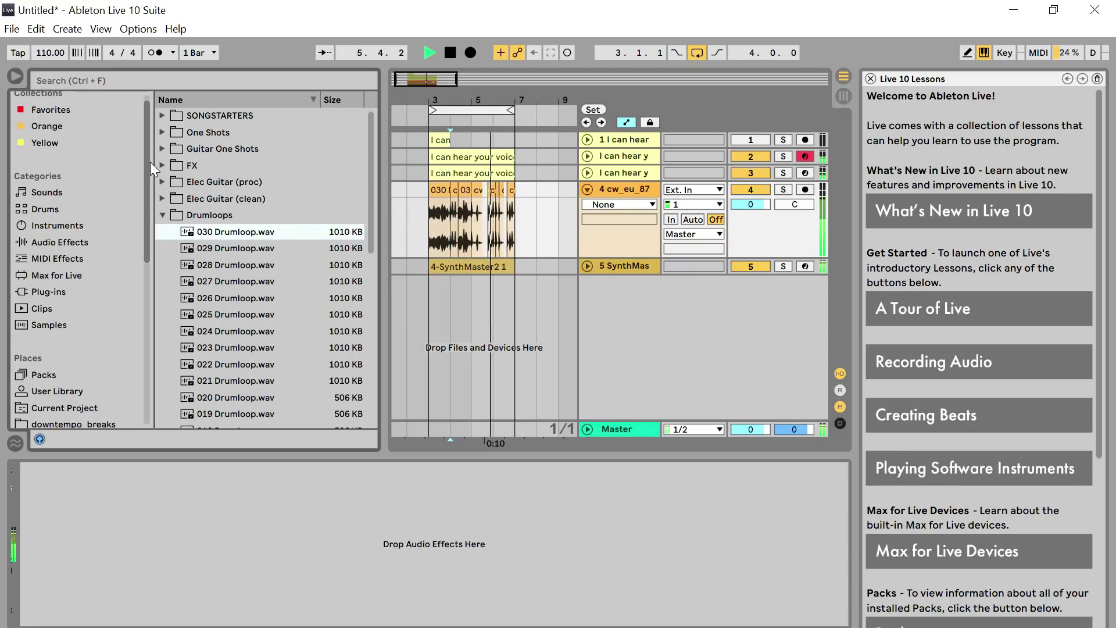
pyautogui.click(58, 242)
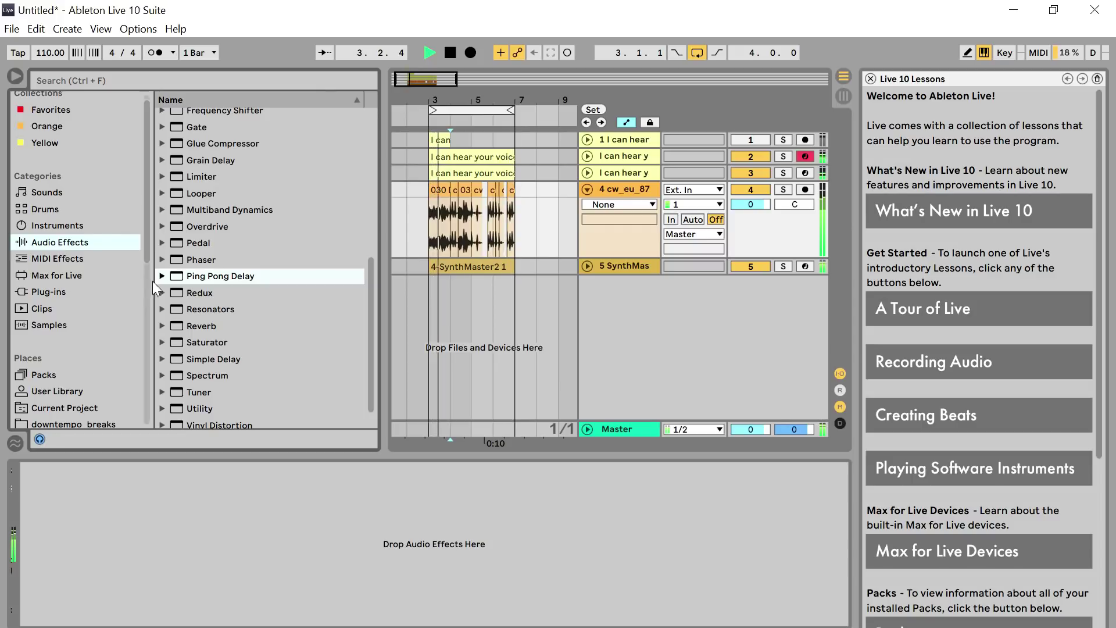
pyautogui.moveTo(186, 278); pyautogui.dragTo(596, 233)
pyautogui.moveTo(90, 602); pyautogui.dragTo(91, 615)
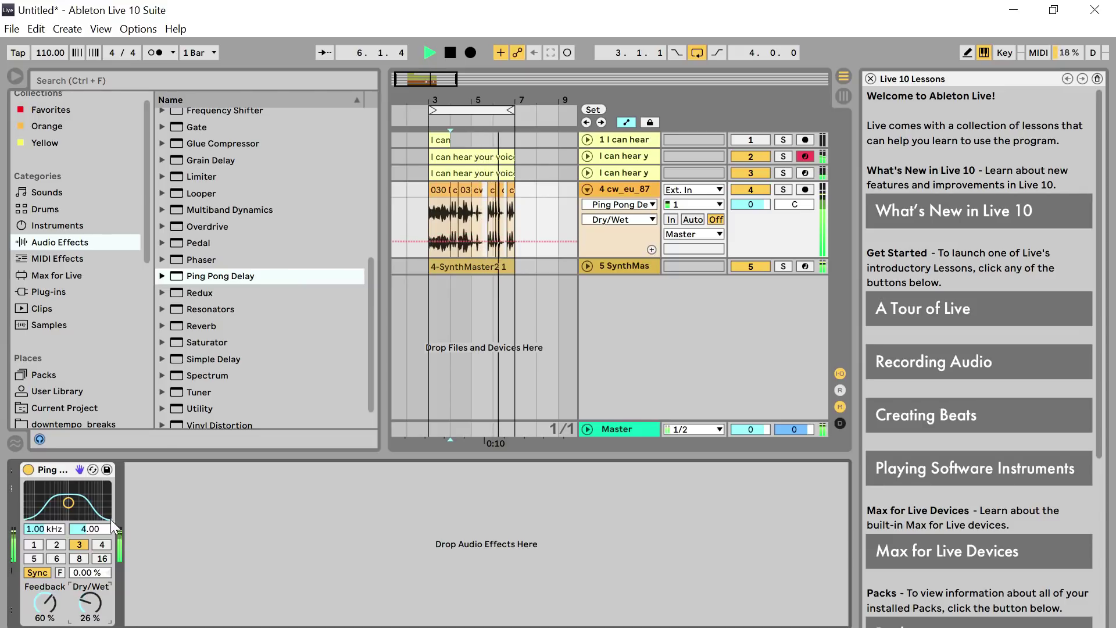
pyautogui.moveTo(195, 260); pyautogui.dragTo(270, 530)
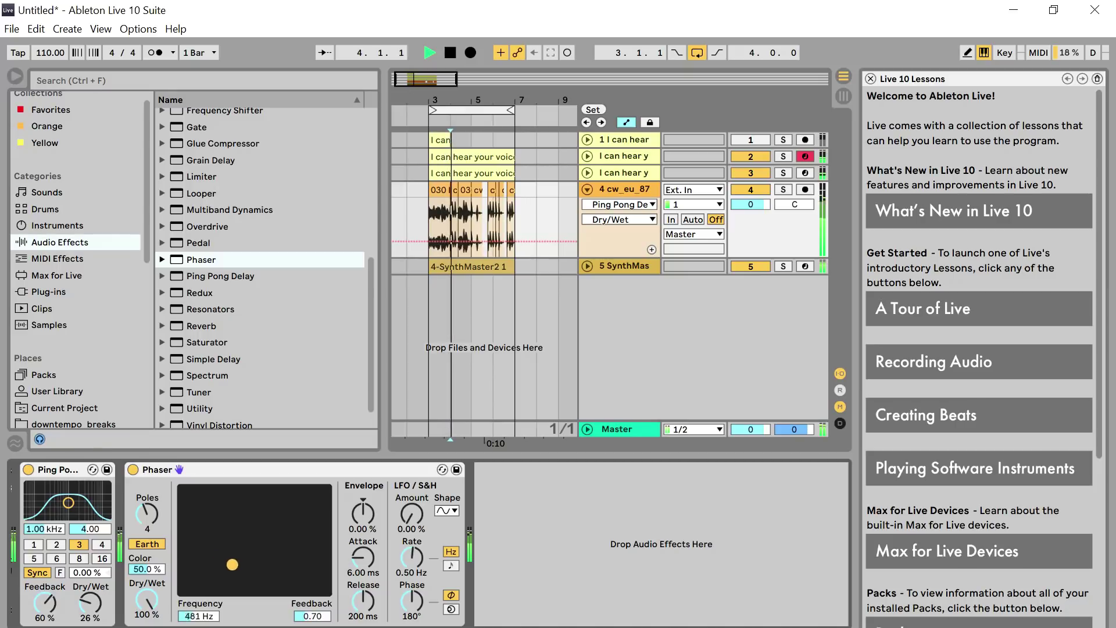
pyautogui.moveTo(236, 567); pyautogui.dragTo(212, 561)
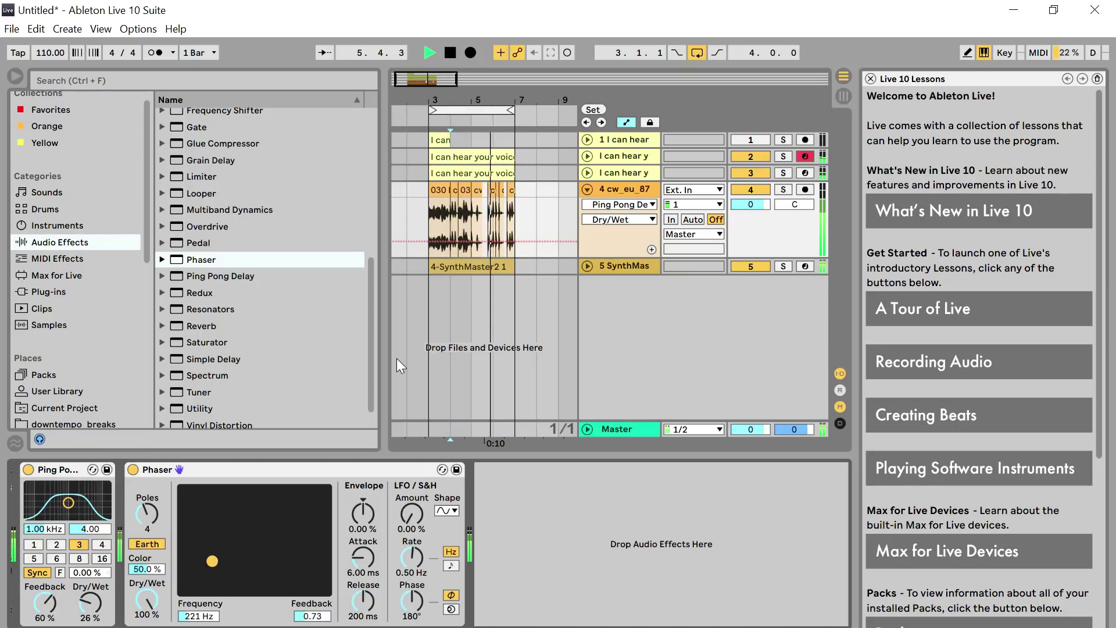
# Step: Add a Reverb at 19 % Dry/Wet after the Phaser, enable its Lo Cut and set the input filter to 1.94 kHz and 4.04
pyautogui.moveTo(204, 326); pyautogui.dragTo(546, 513)
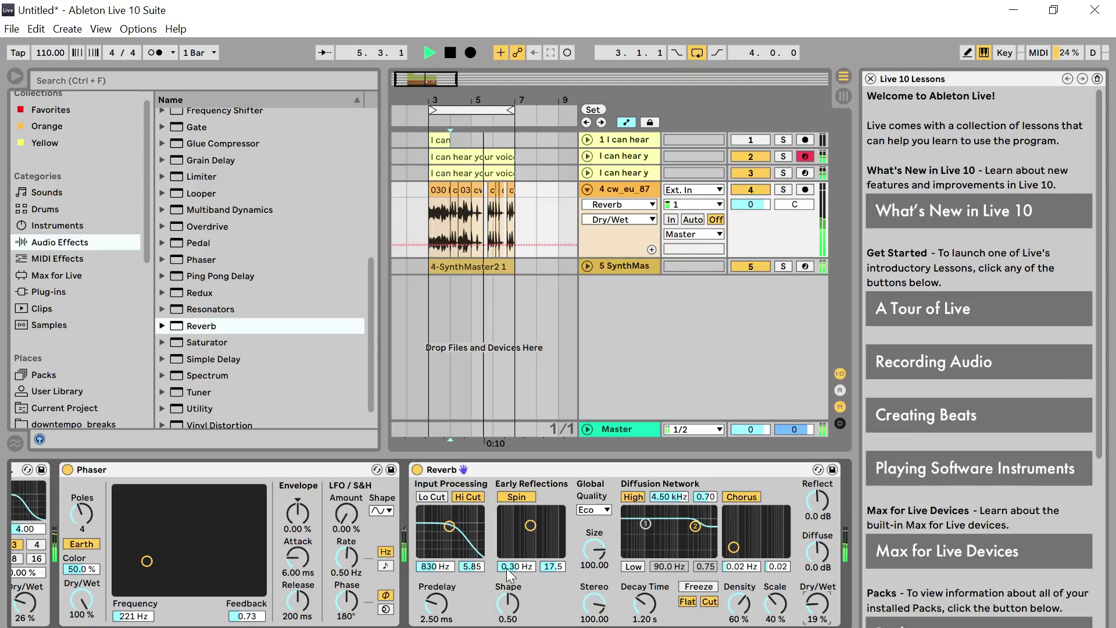
pyautogui.click(432, 496)
pyautogui.moveTo(449, 526); pyautogui.dragTo(456, 535)
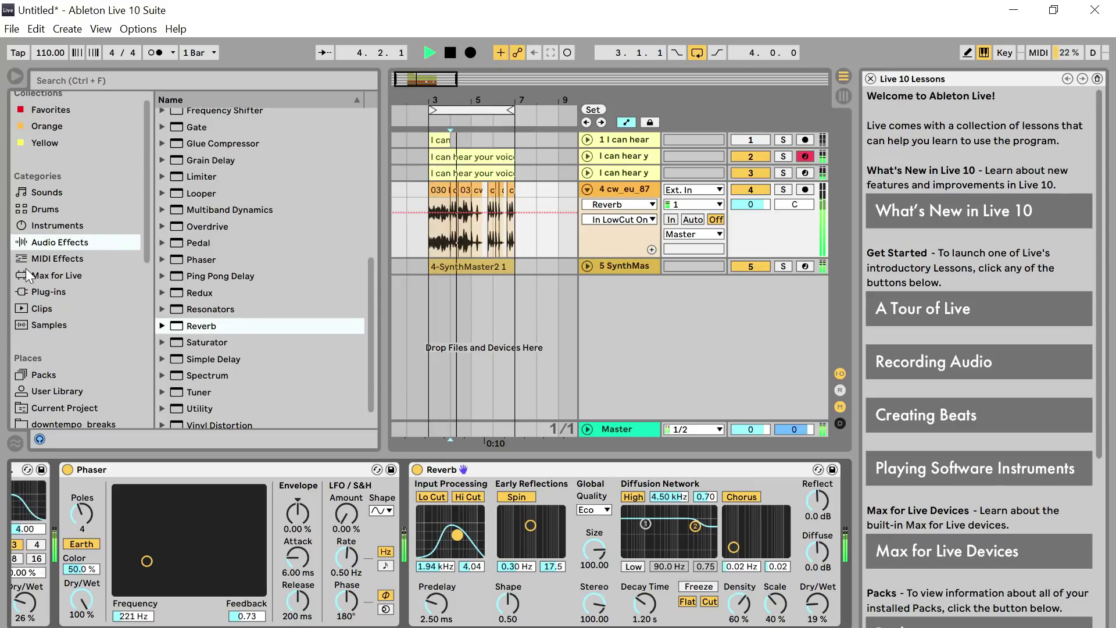
# Step: Duplicate the four-bar arrangement of all tracks to bar 7 and extend the loop to eight bars
pyautogui.click(495, 110)
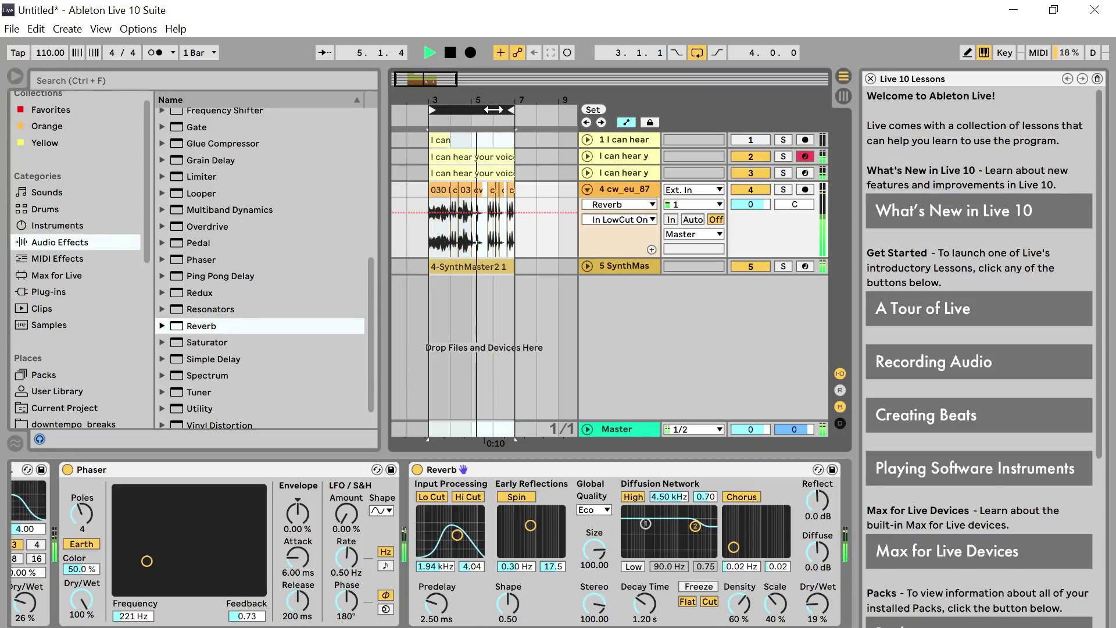
pyautogui.press('Up')
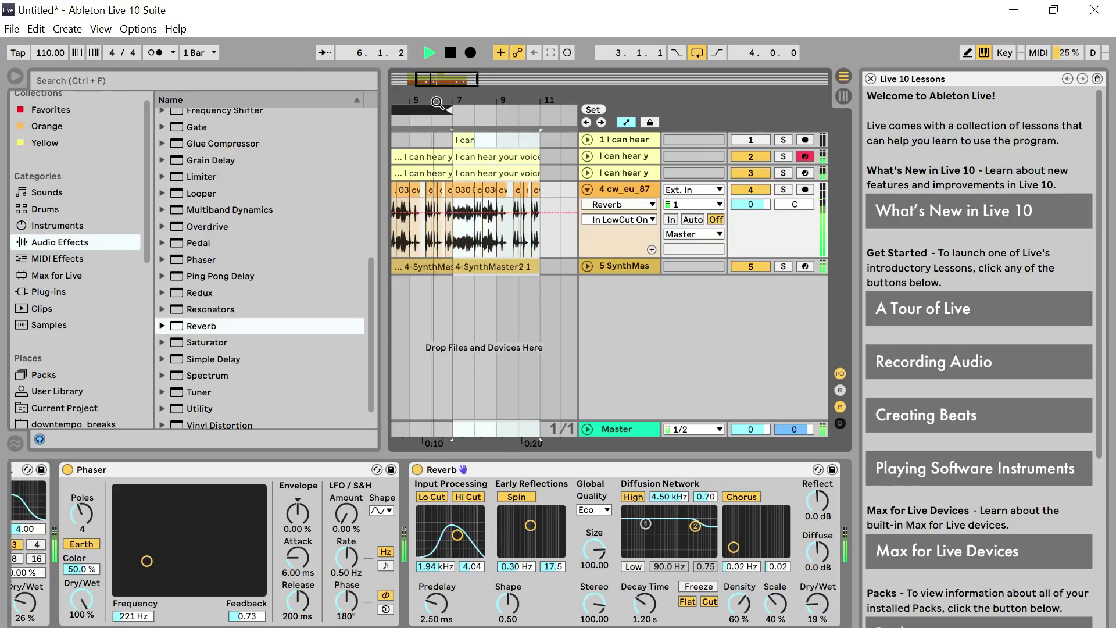
pyautogui.press('-')
pyautogui.moveTo(480, 112); pyautogui.dragTo(467, 111)
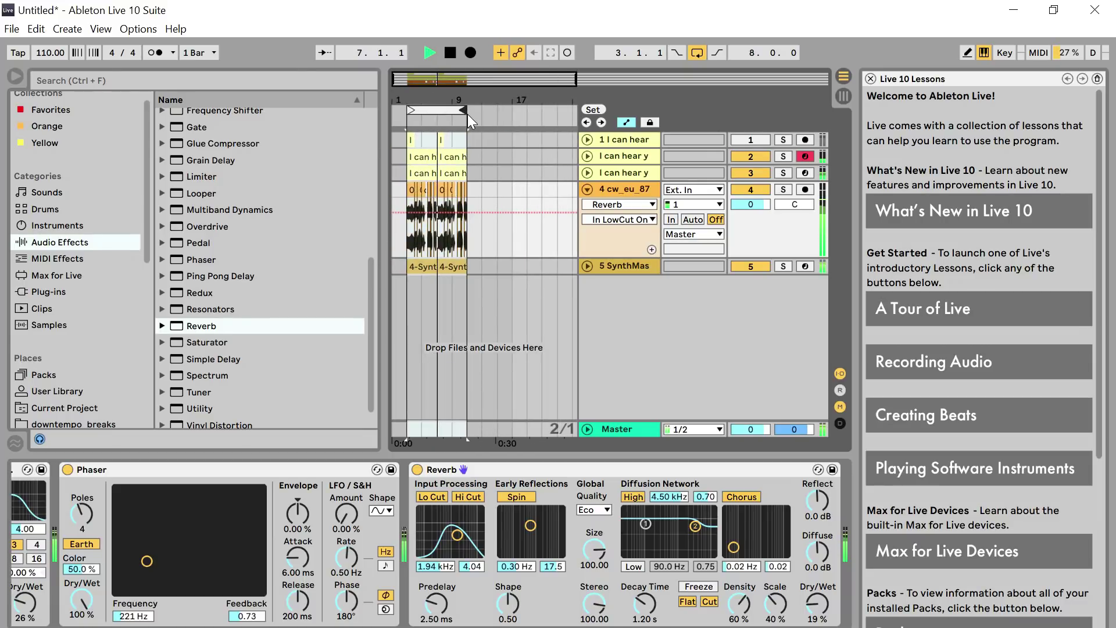
# Step: Transpose all notes of the second SynthMaster2 clip up one octave and play back the loop
pyautogui.click(451, 157)
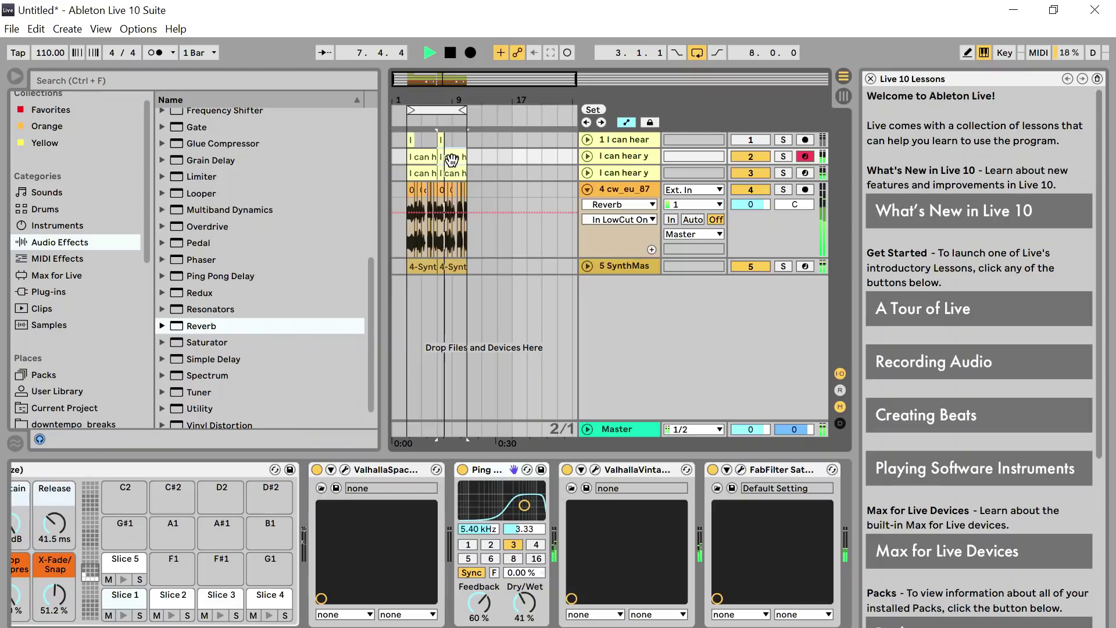
pyautogui.click(454, 266)
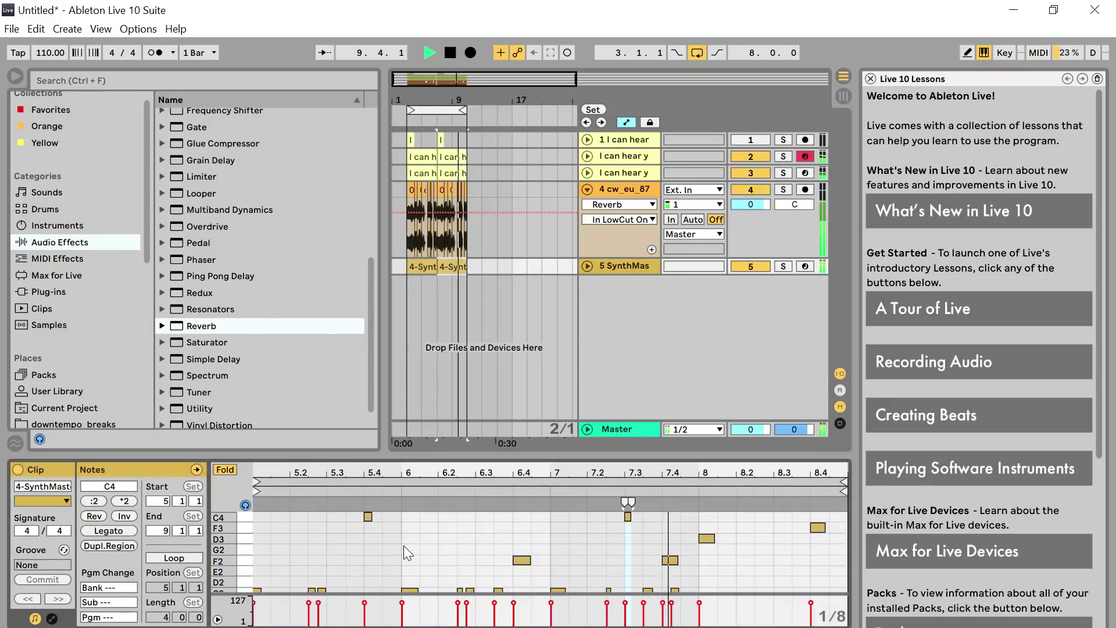
pyautogui.click(367, 513)
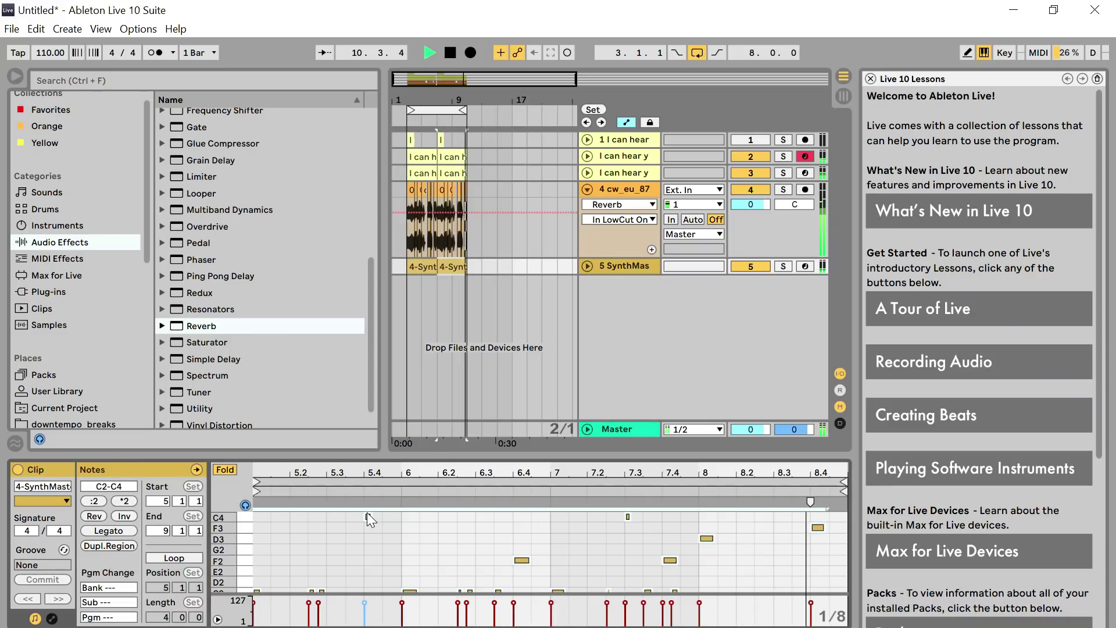
pyautogui.hotkey('shift', 'Up')
pyautogui.press('space')
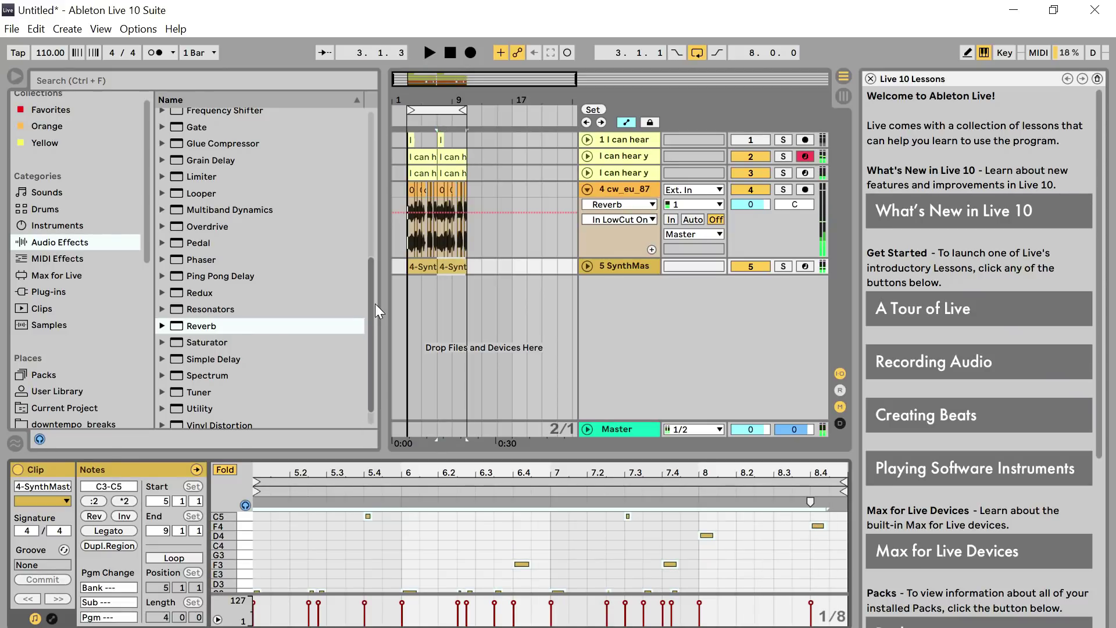
pyautogui.click(430, 121)
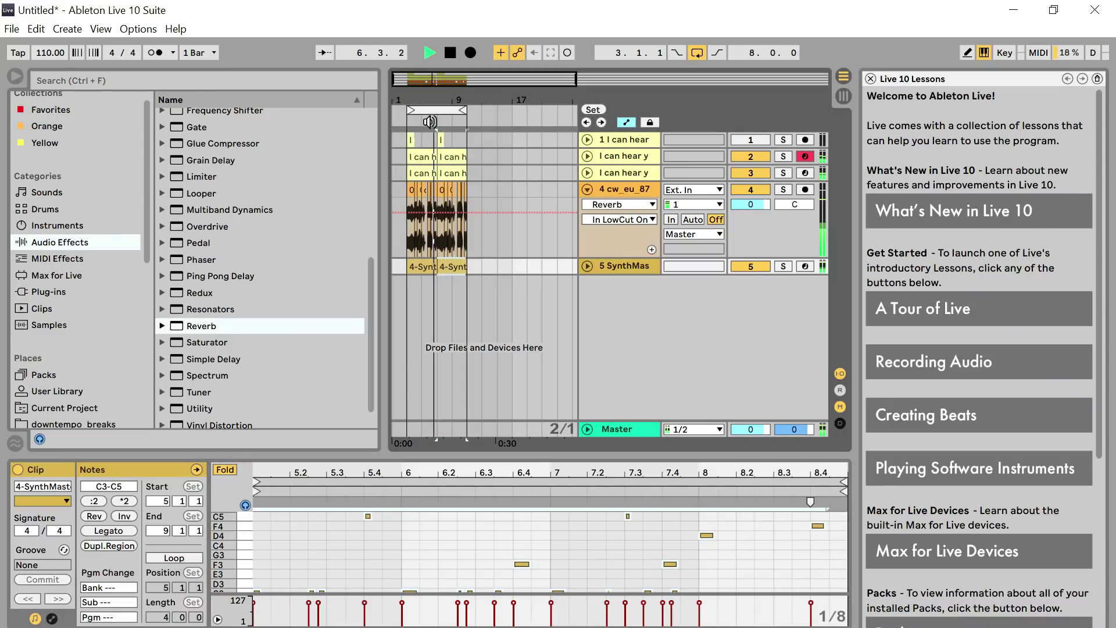
# Step: Delete the original muted vocal audio track and stop playback
pyautogui.click(630, 134)
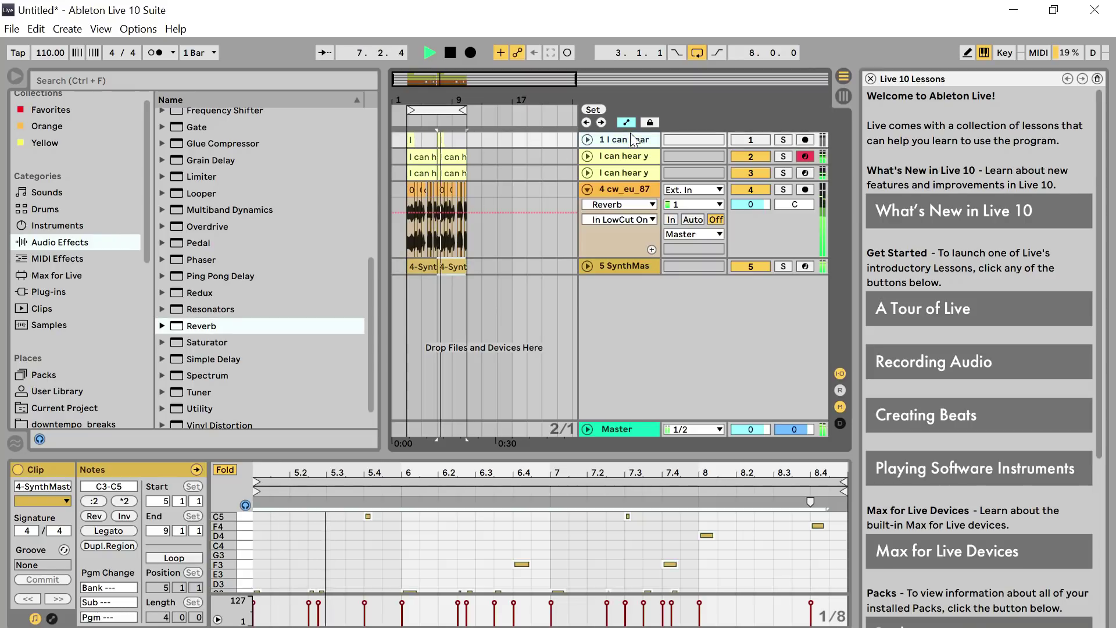
pyautogui.press('Delete')
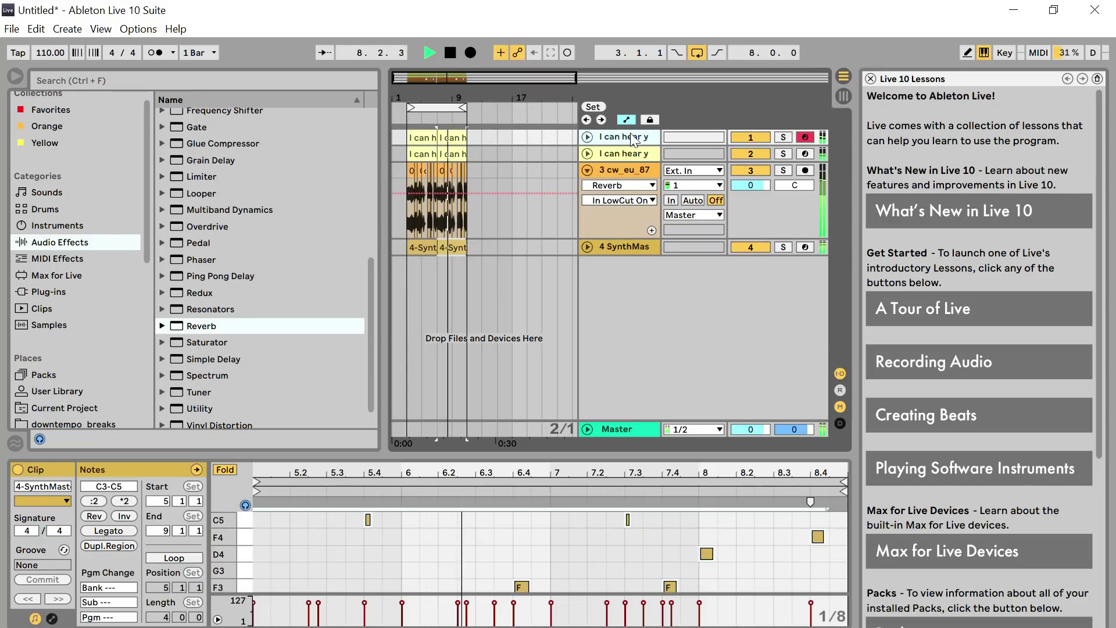
pyautogui.press('space')
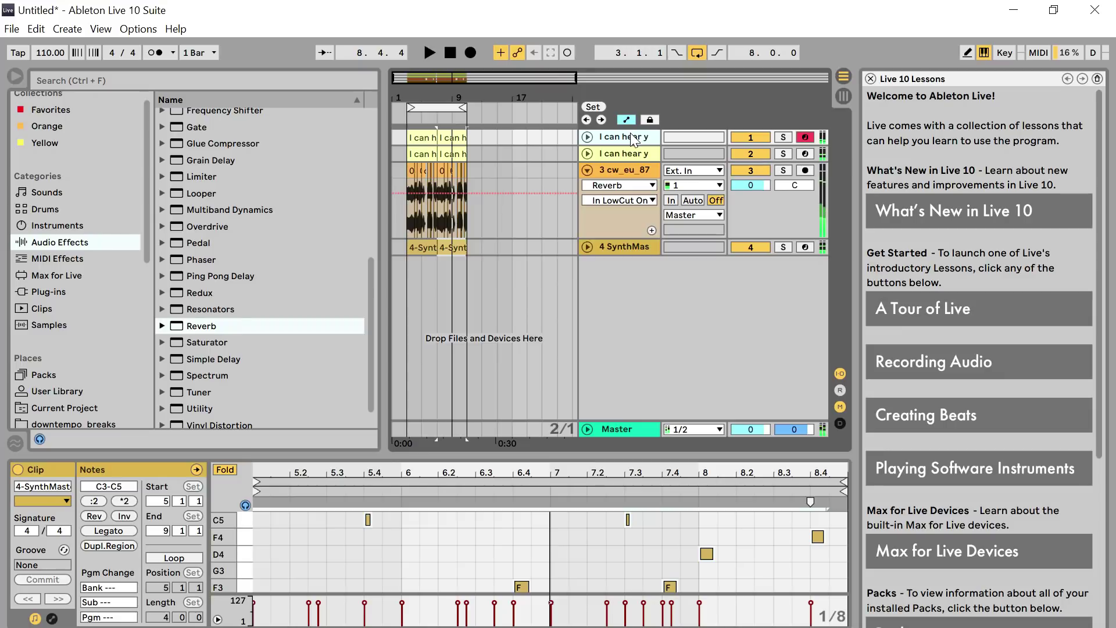
# Step: Transpose all notes of the second SynthMaster2 clip down to the C1-C3 range and play back the loop
pyautogui.click(345, 473)
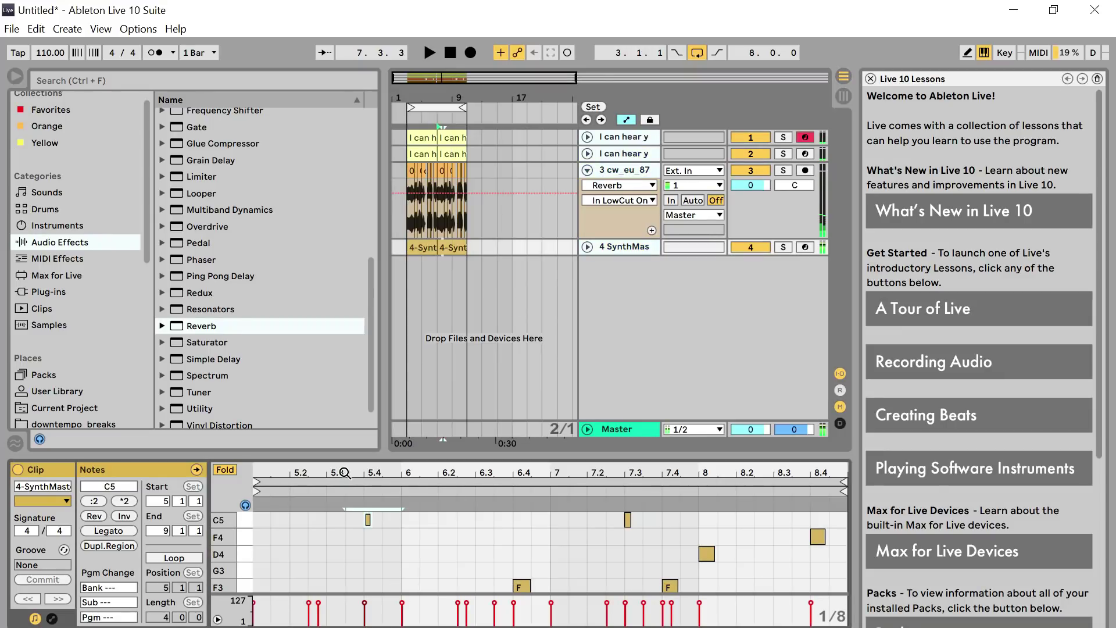
pyautogui.click(456, 240)
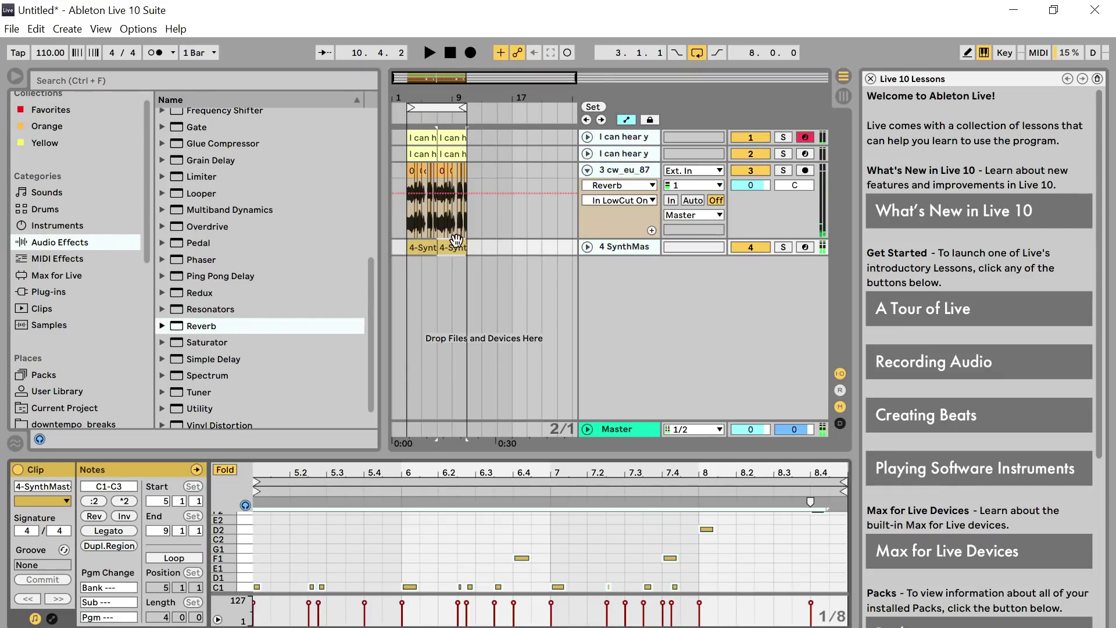
pyautogui.click(430, 113)
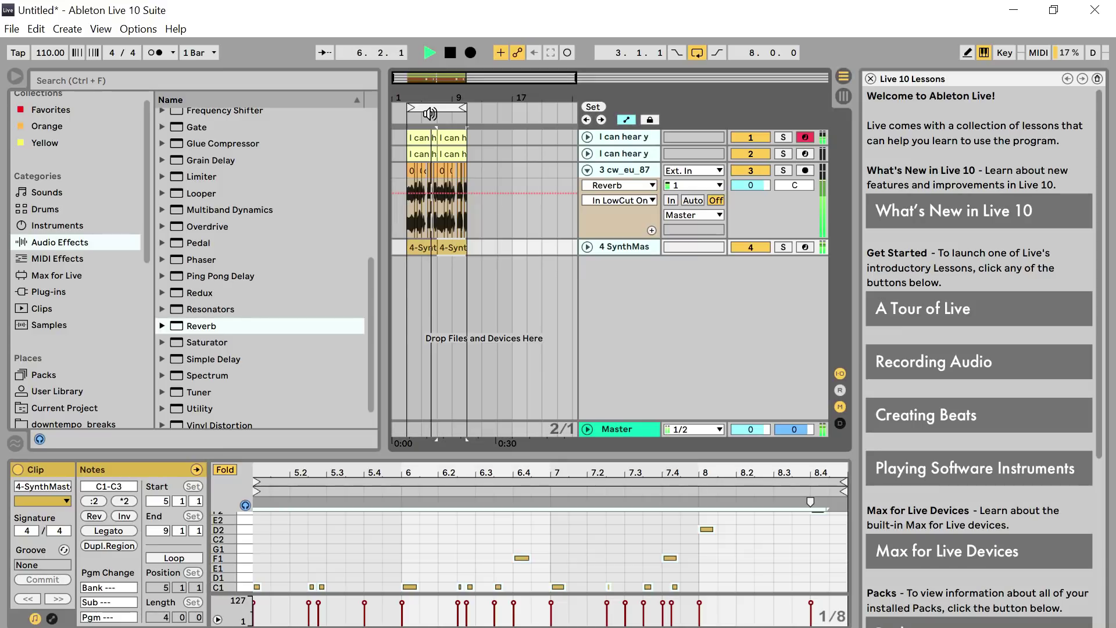
# Step: Load the Key Chords.adg preset from Electric's Synth Keys onto a new track below the SynthMaster2 track
pyautogui.click(54, 225)
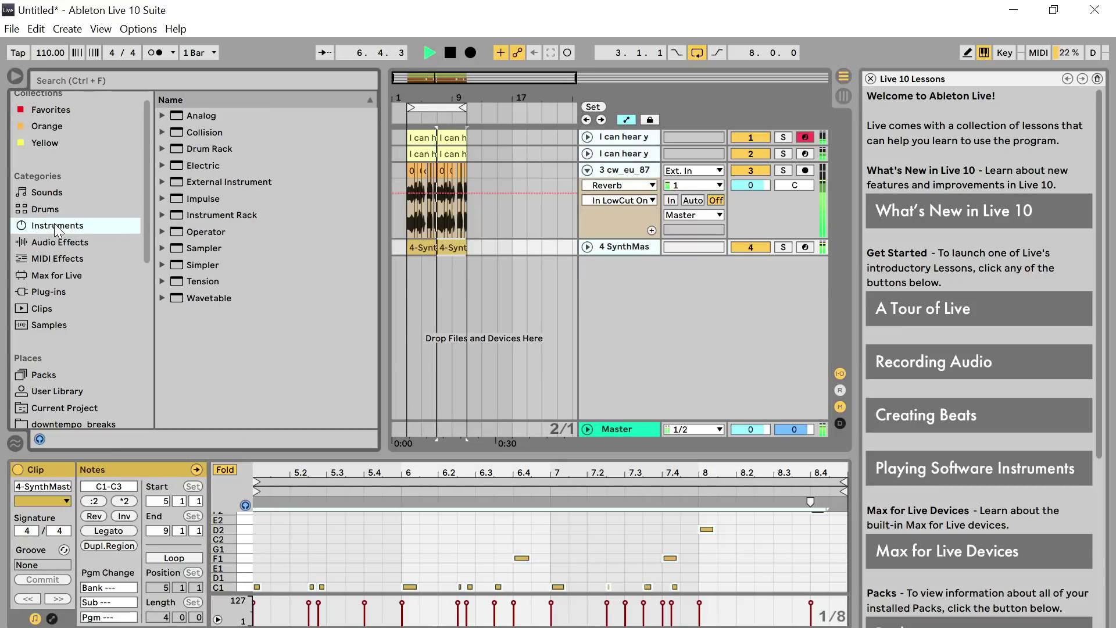
pyautogui.click(162, 197)
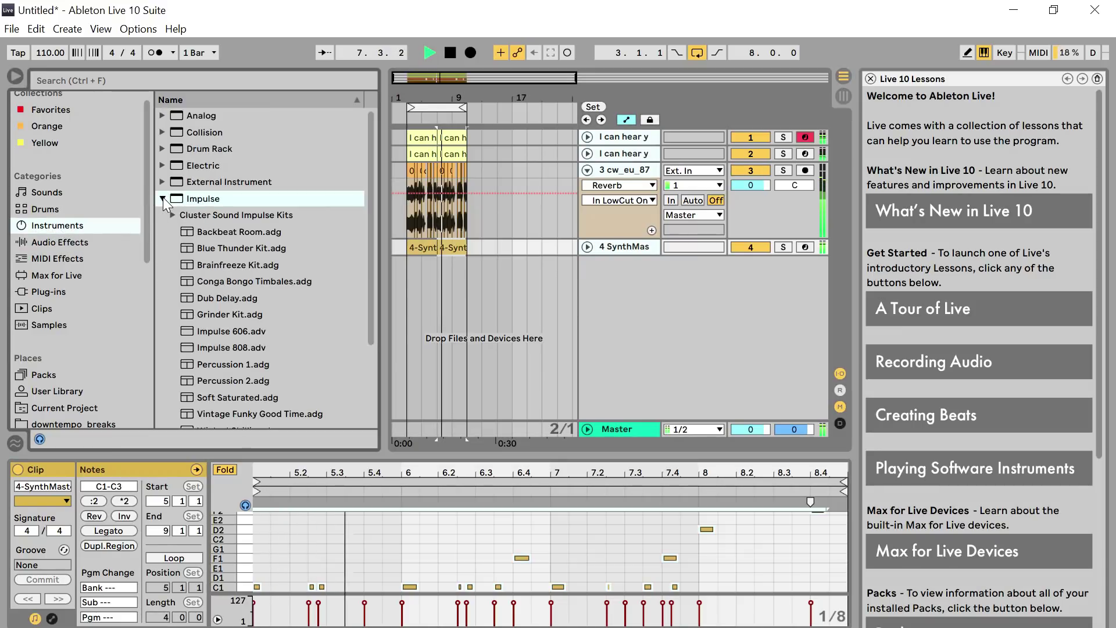
pyautogui.click(162, 165)
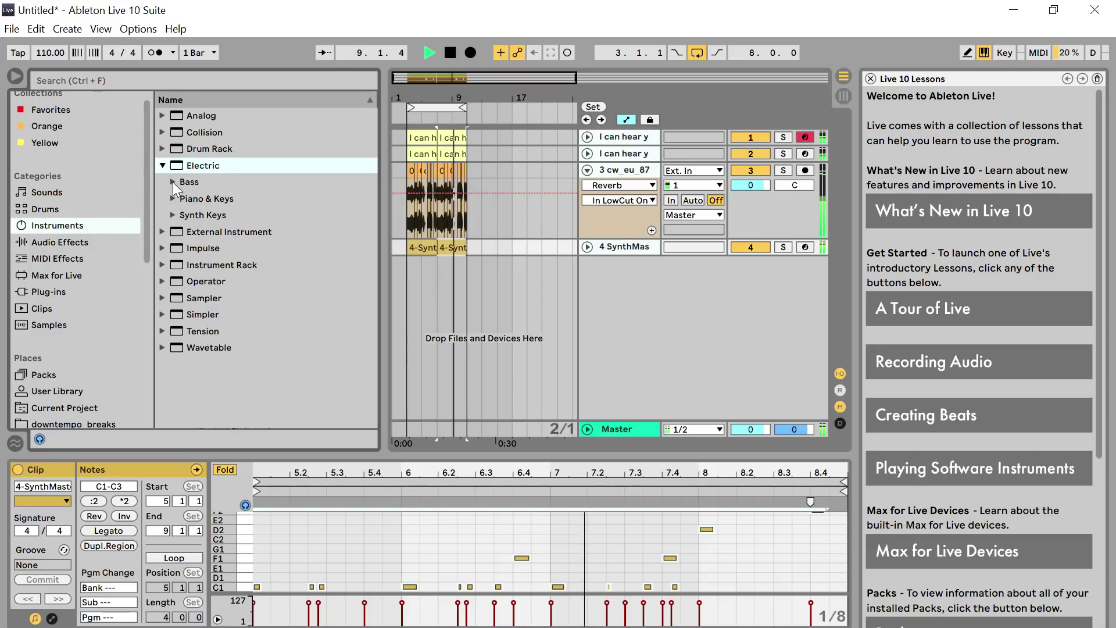
pyautogui.click(173, 215)
pyautogui.moveTo(192, 232); pyautogui.dragTo(567, 250)
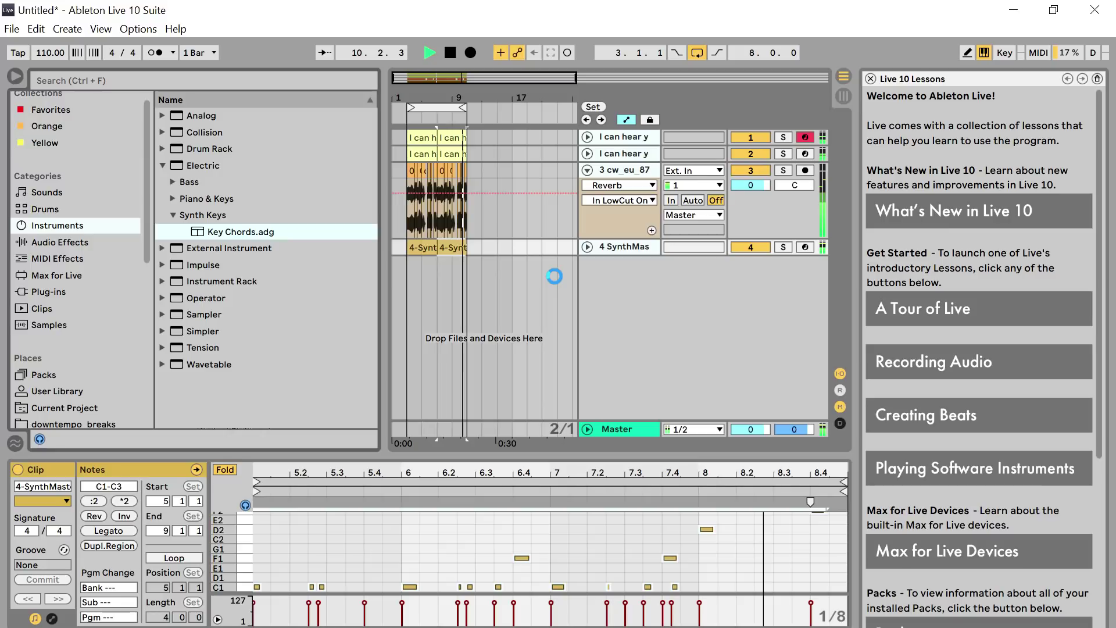
# Step: Copy a SynthMaster2 clip onto the Key Chords track at bar 7 and select the eight-bar loop range
pyautogui.click(426, 251)
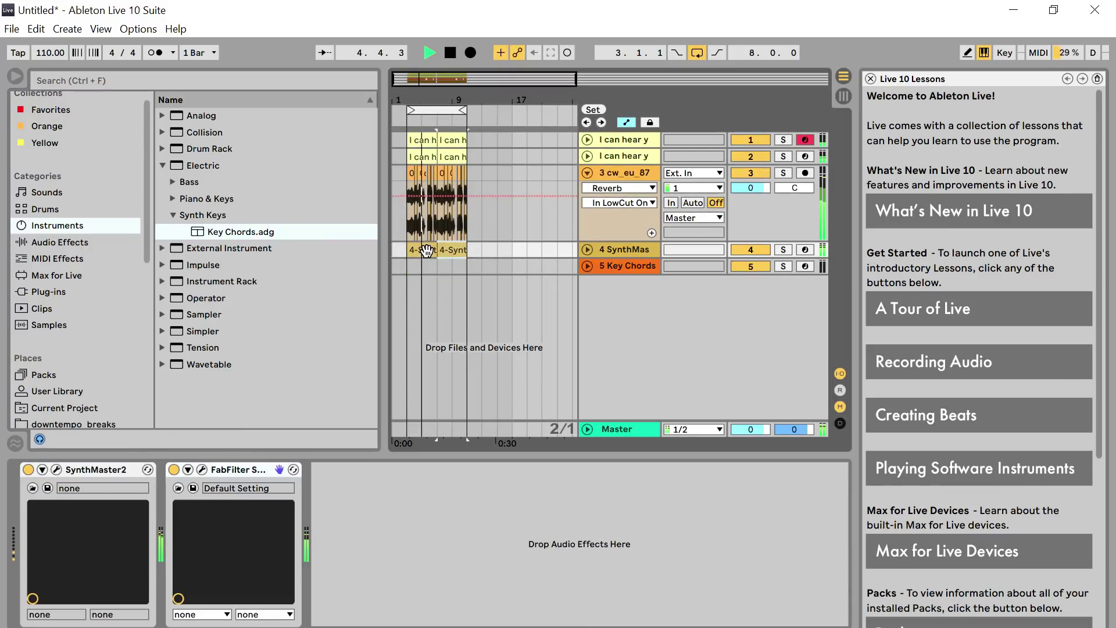
pyautogui.moveTo(427, 251); pyautogui.dragTo(443, 266)
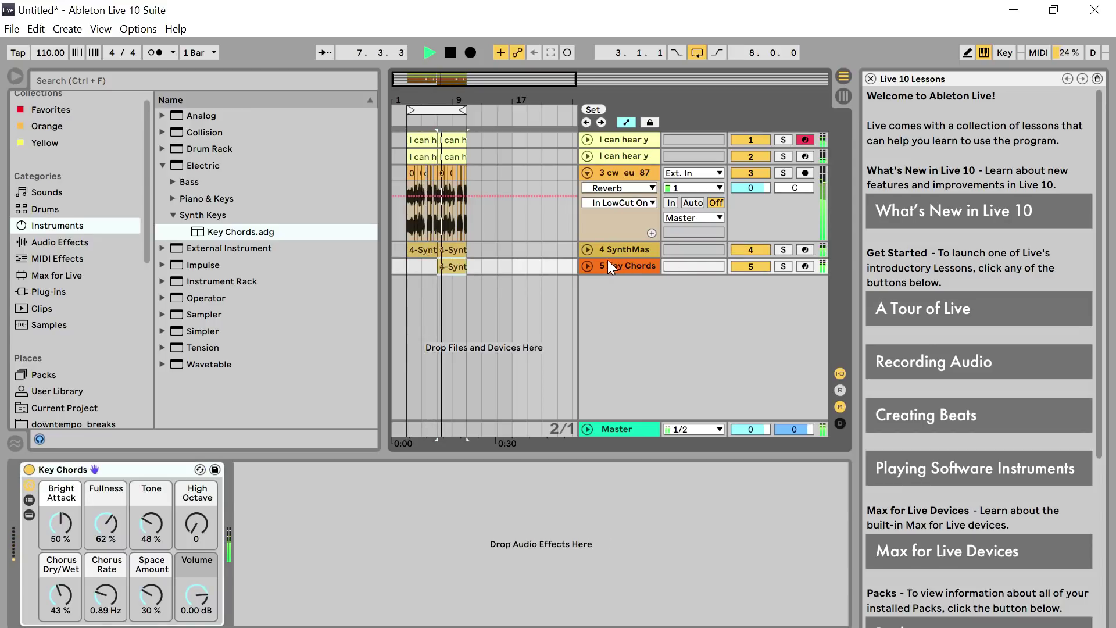
pyautogui.click(454, 111)
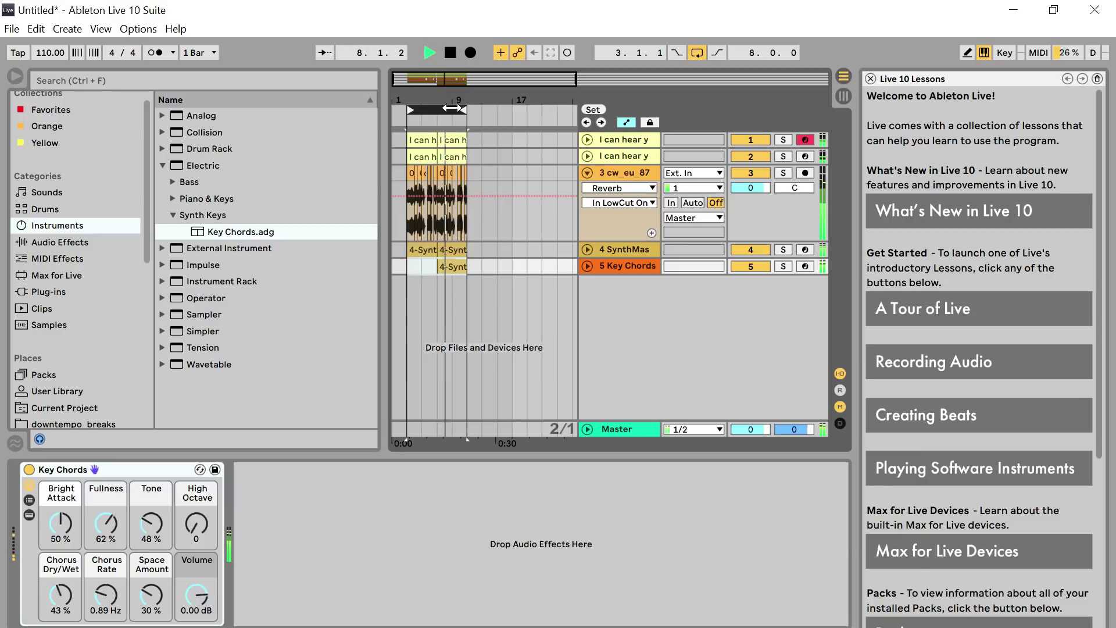
# Step: Unfold the Key Chords track and set its volume to -8.0 dB and its panning to 7L
pyautogui.click(587, 266)
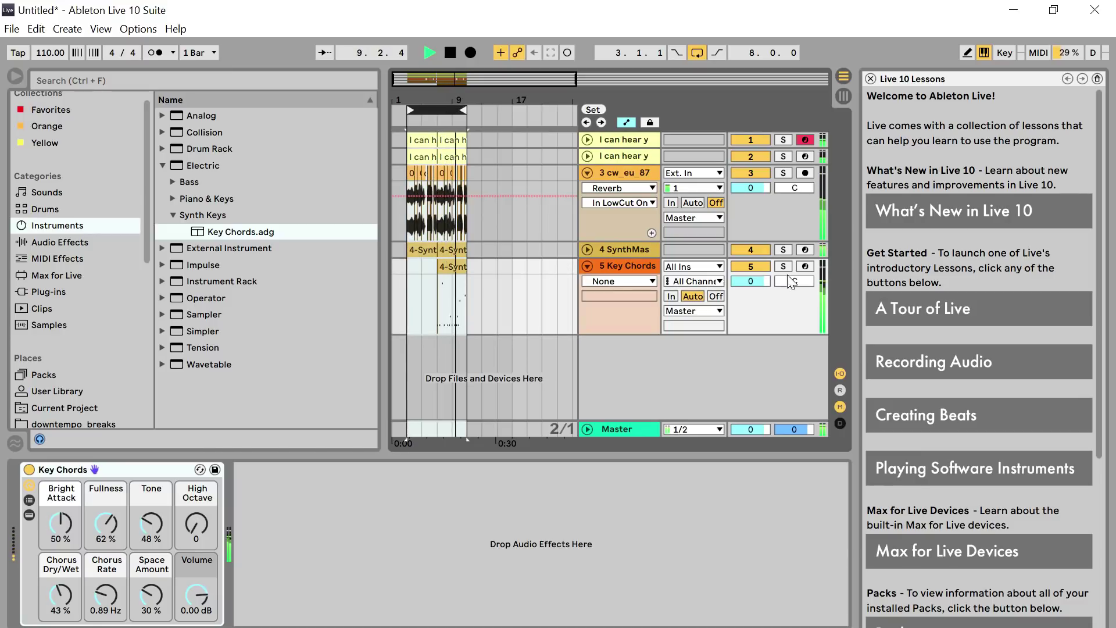
pyautogui.write('-12')
pyautogui.press('Return')
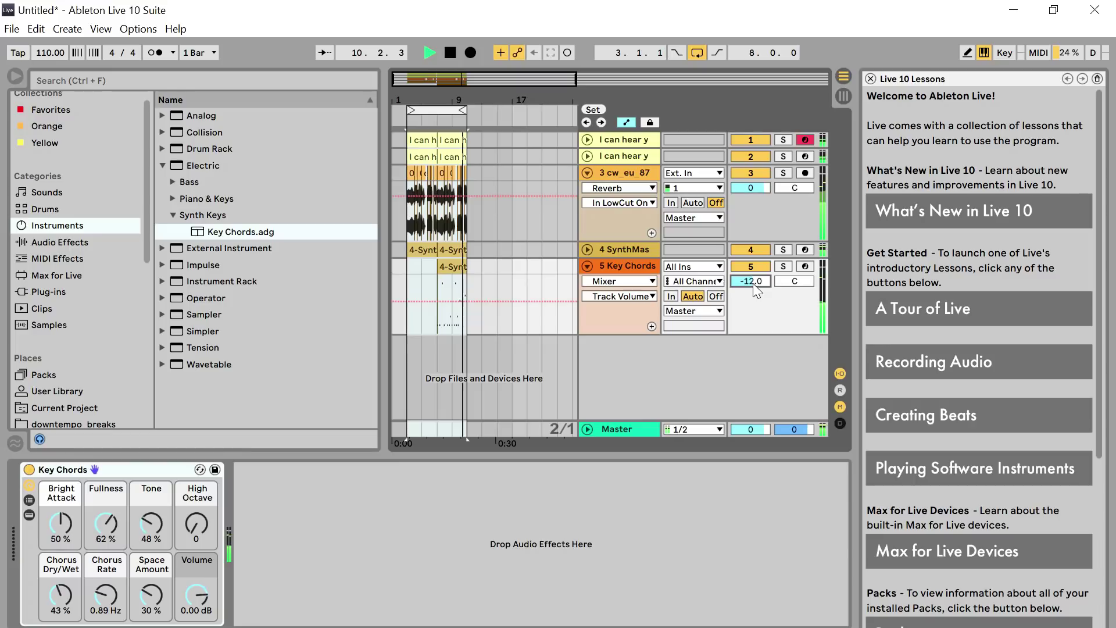
pyautogui.write('-8')
pyautogui.press('Return')
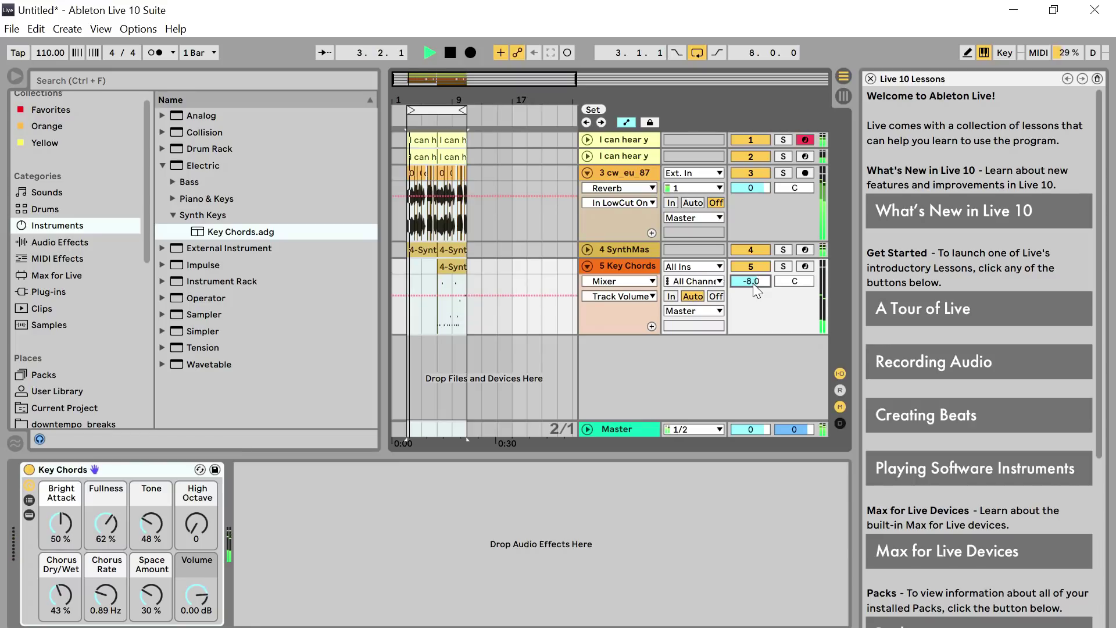
pyautogui.click(791, 281)
pyautogui.write('-7')
pyautogui.press('Return')
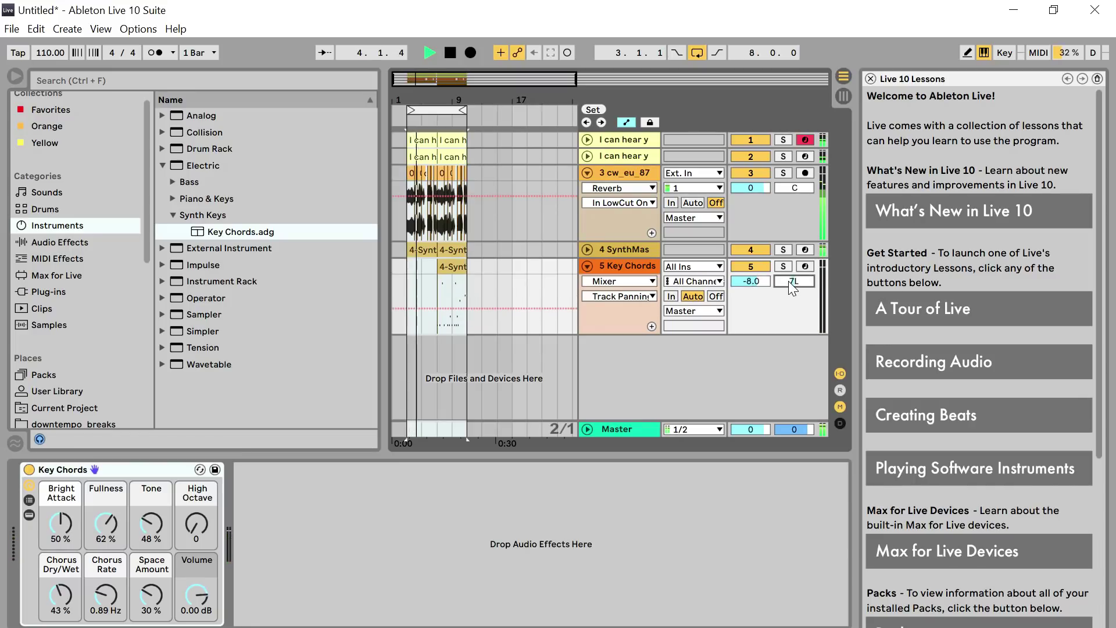
# Step: Stop playback and duplicate the eight-bar loop section on all tracks so the copy starts at bar 11
pyautogui.press('space')
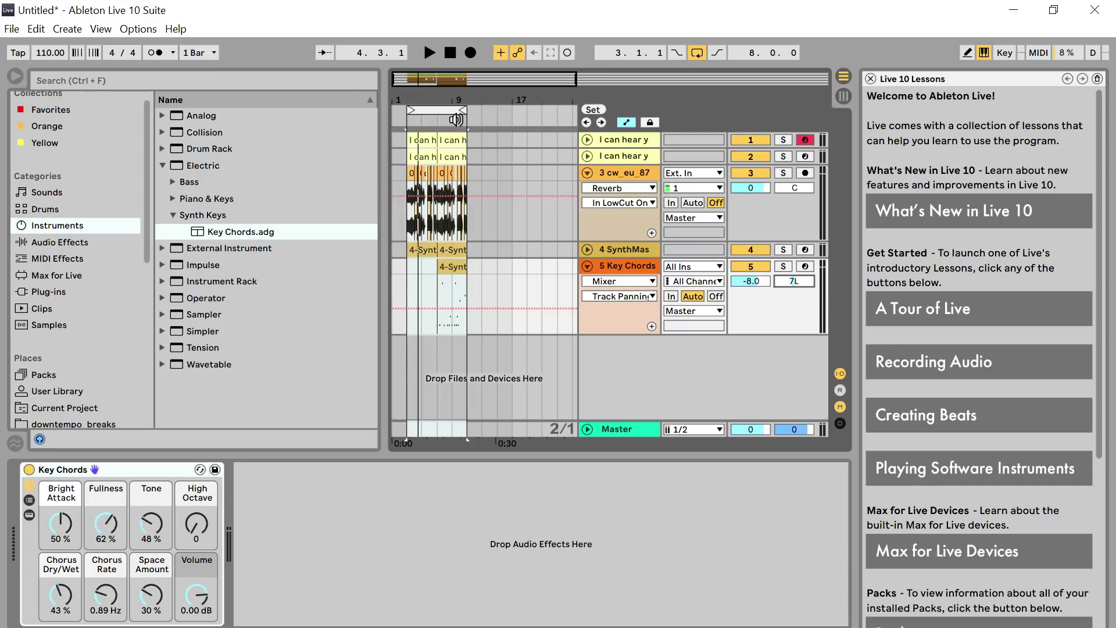
pyautogui.click(446, 110)
pyautogui.hotkey('ctrl', 'd')
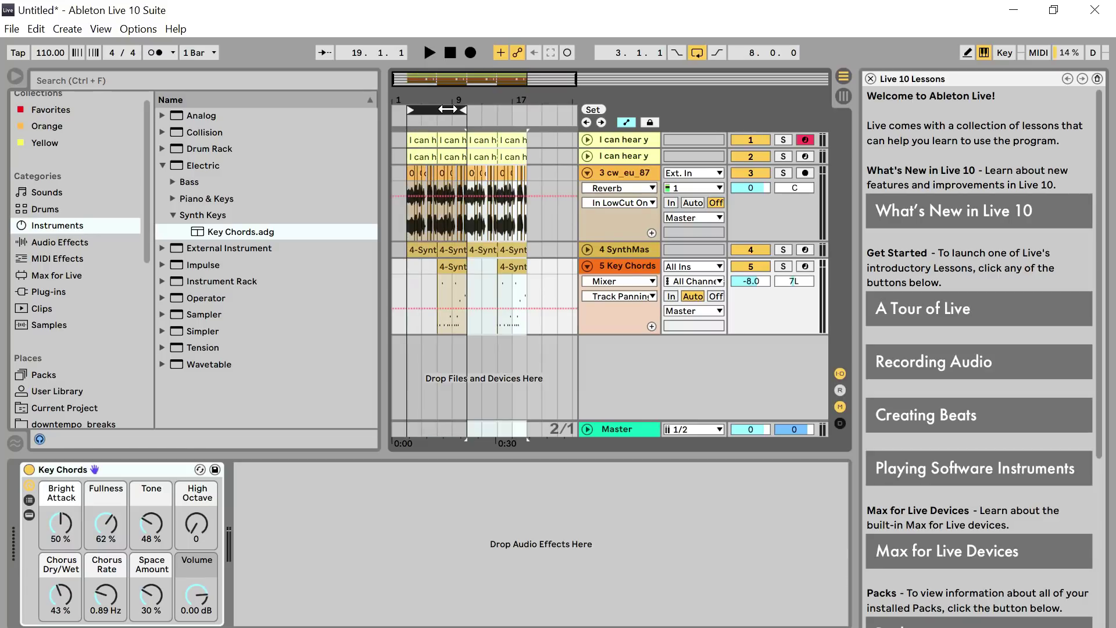
# Step: Delete the drum slice at bar 9, the second vocal track's clip at bar 11 and the first vocal track's clip at bar 7
pyautogui.click(491, 244)
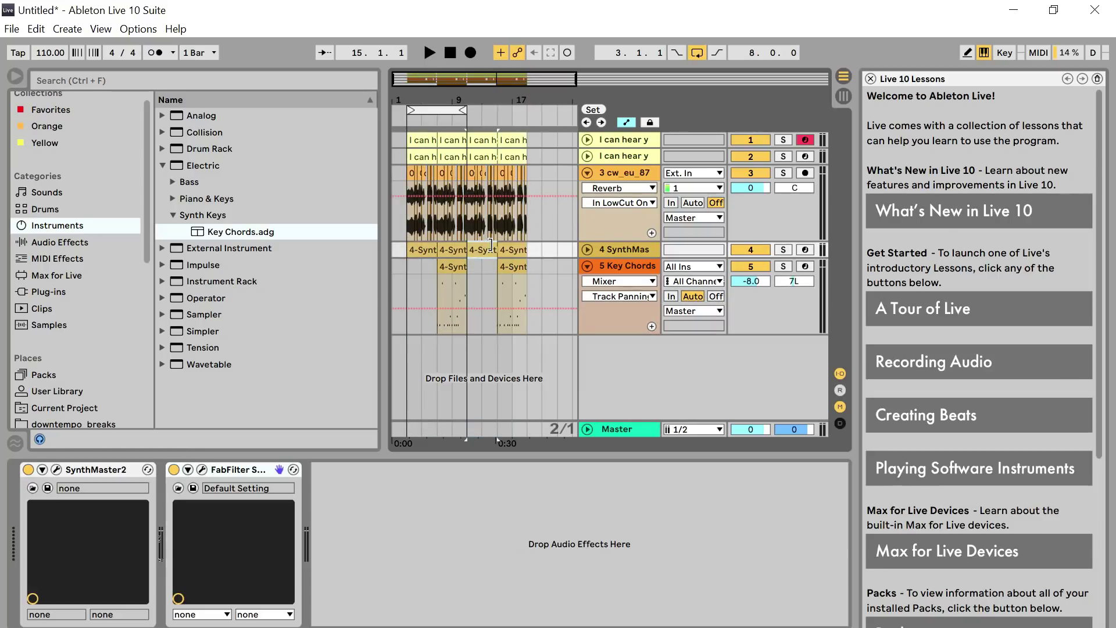
pyautogui.click(475, 177)
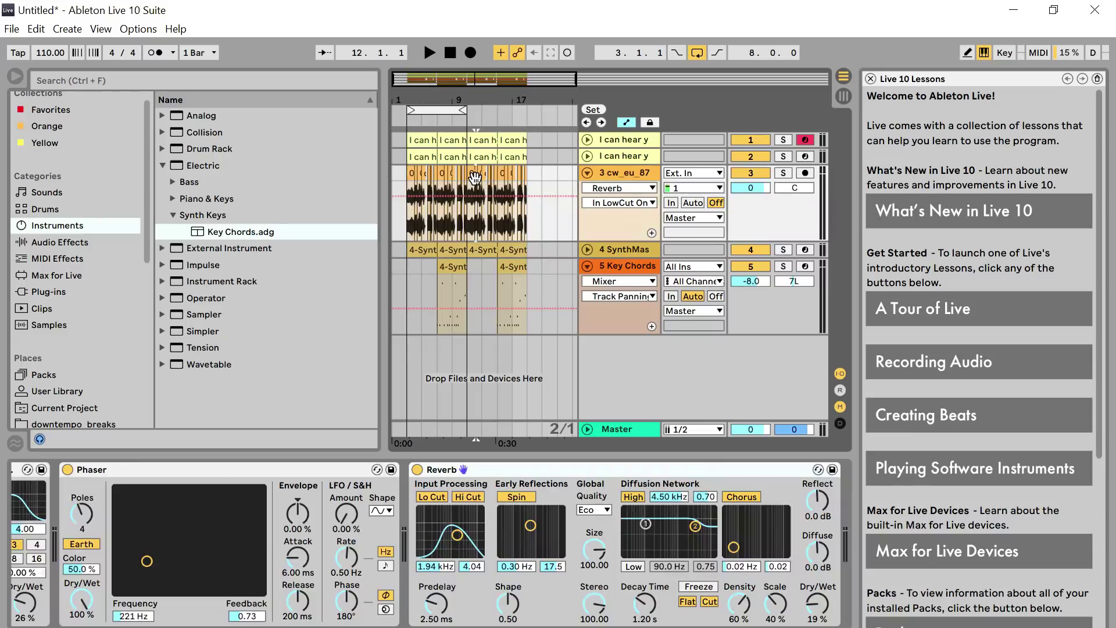
pyautogui.click(452, 179)
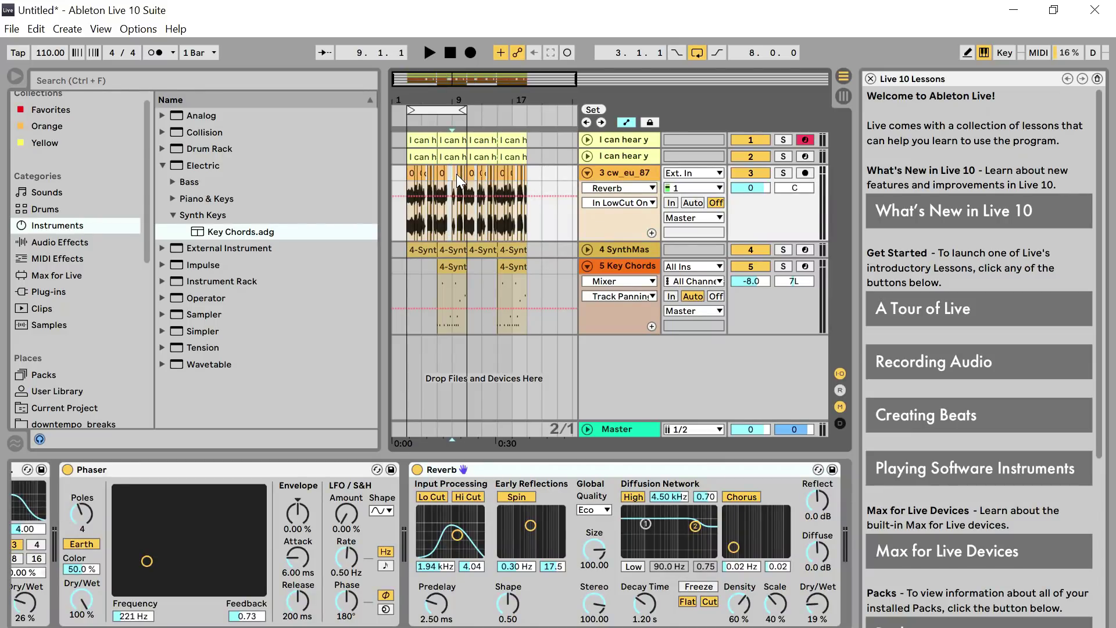
pyautogui.click(485, 151)
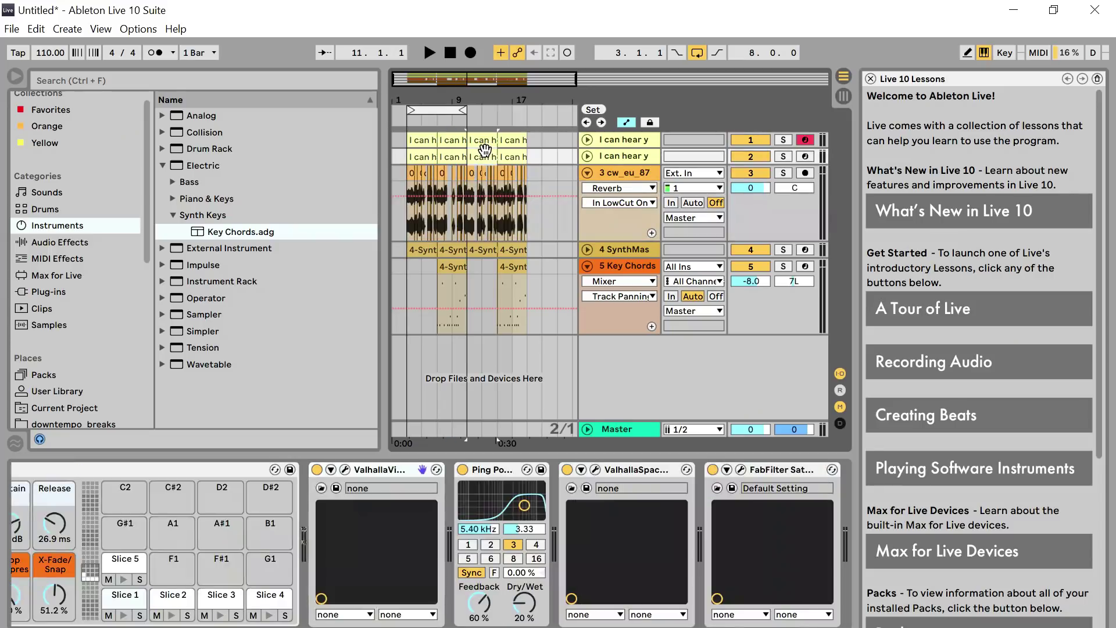
pyautogui.click(454, 142)
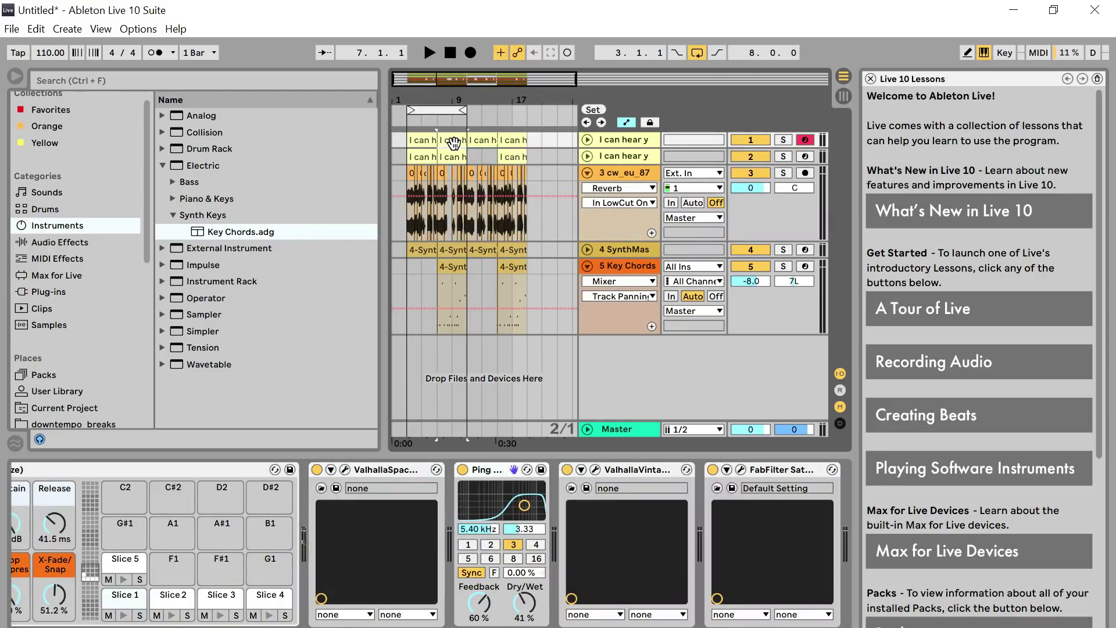
# Step: Extend the loop from bar 3 to 16 bars and play it back at a tempo of 115 BPM
pyautogui.moveTo(463, 110); pyautogui.dragTo(522, 114)
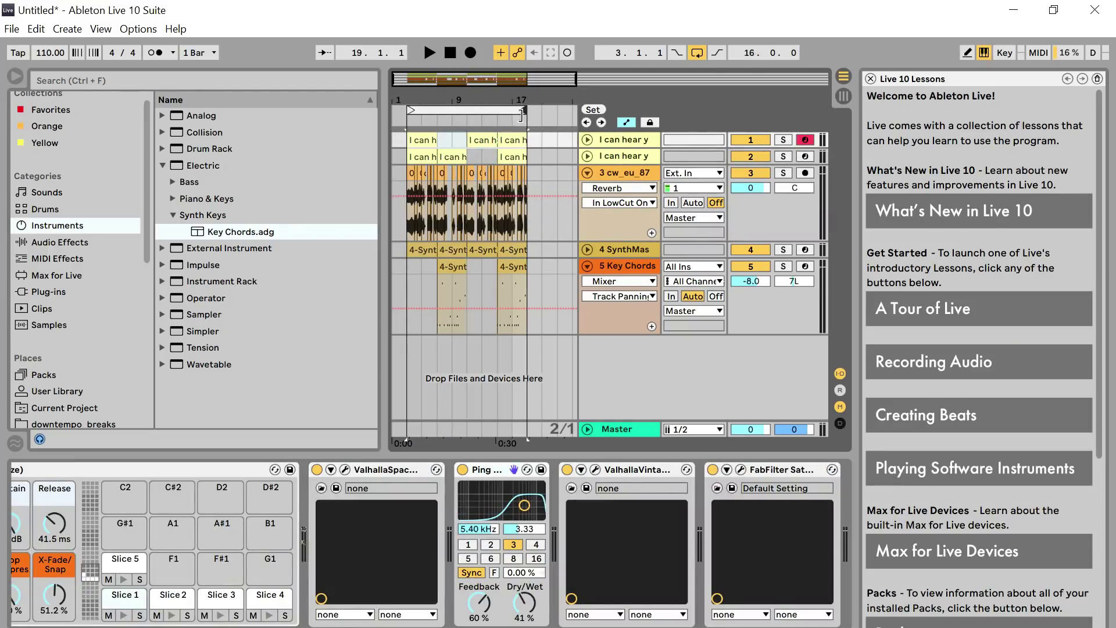
pyautogui.click(51, 52)
pyautogui.write('115')
pyautogui.press('Return')
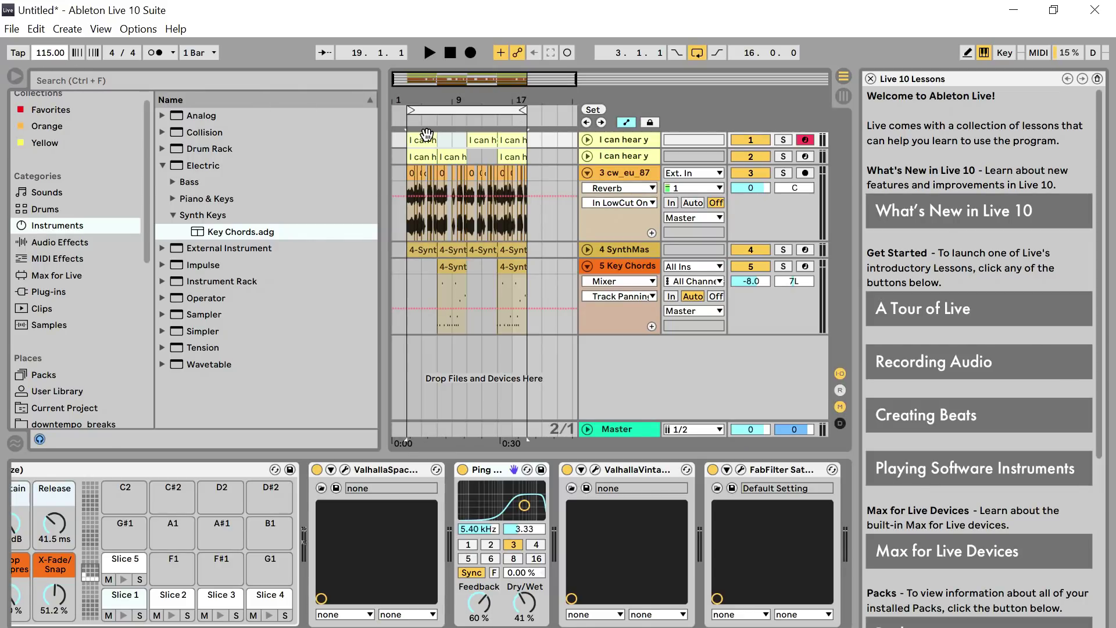
pyautogui.click(454, 123)
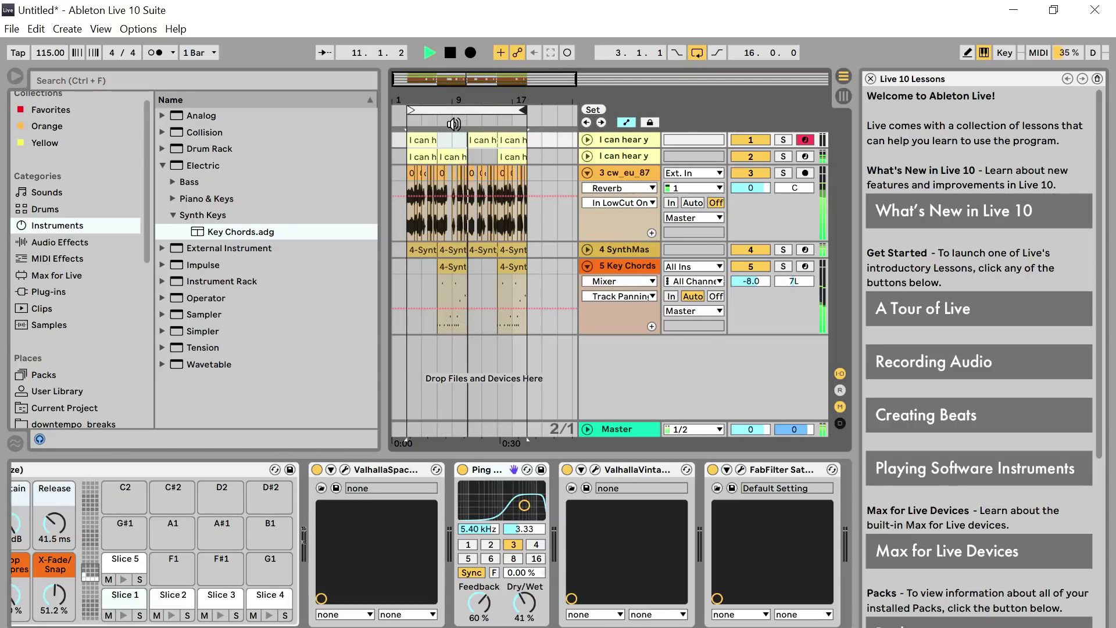
pyautogui.press('space')
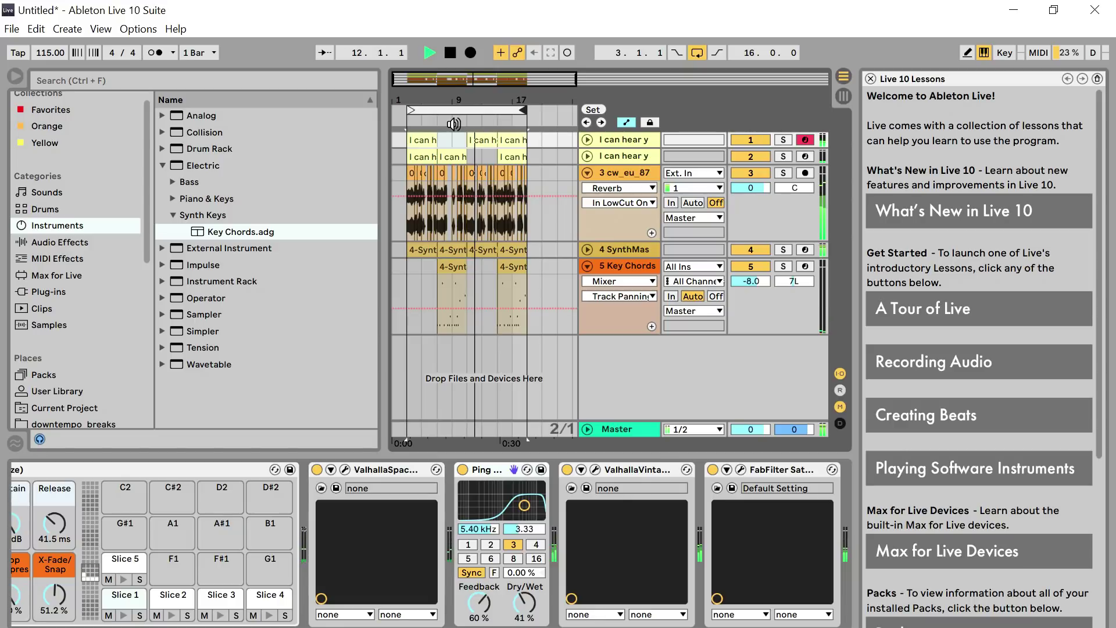